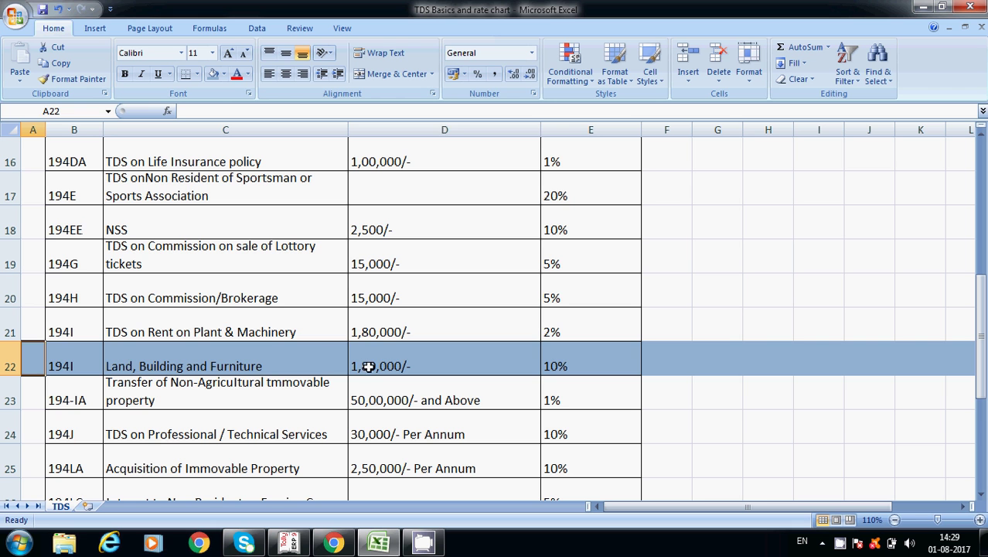
- Check the 194I building rent limit (1,80,000/-) and 10% TDS rate in Excel, then return to Tally
click(368, 366)
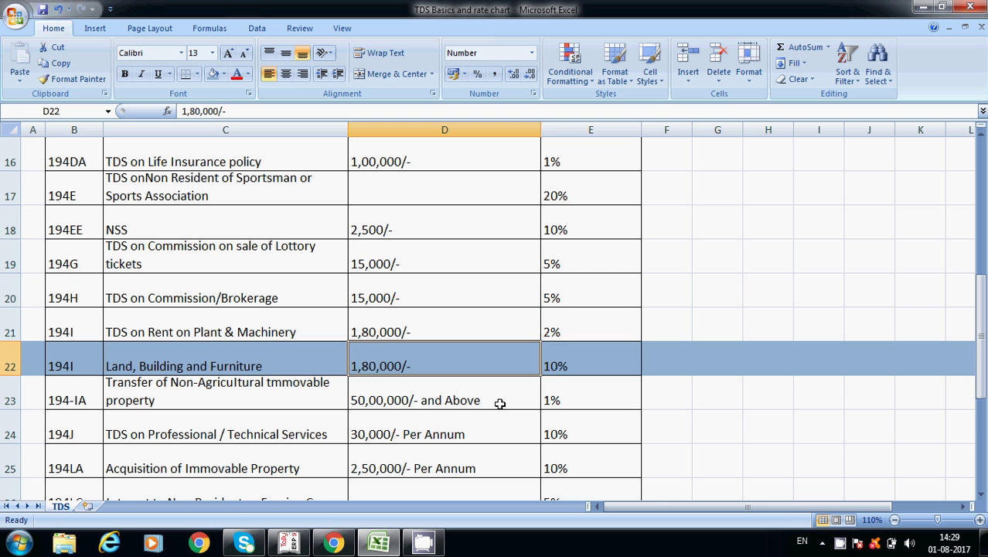
click(575, 360)
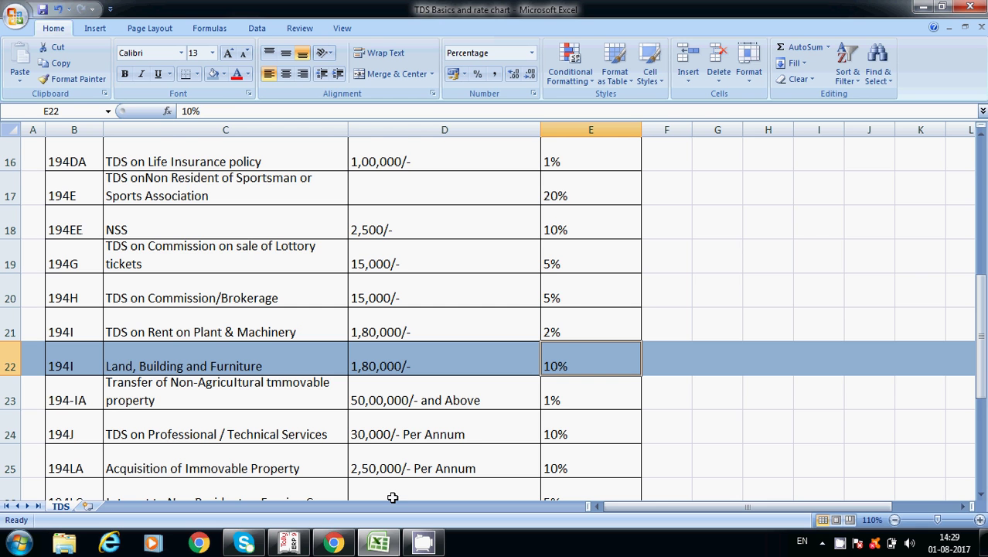
click(288, 544)
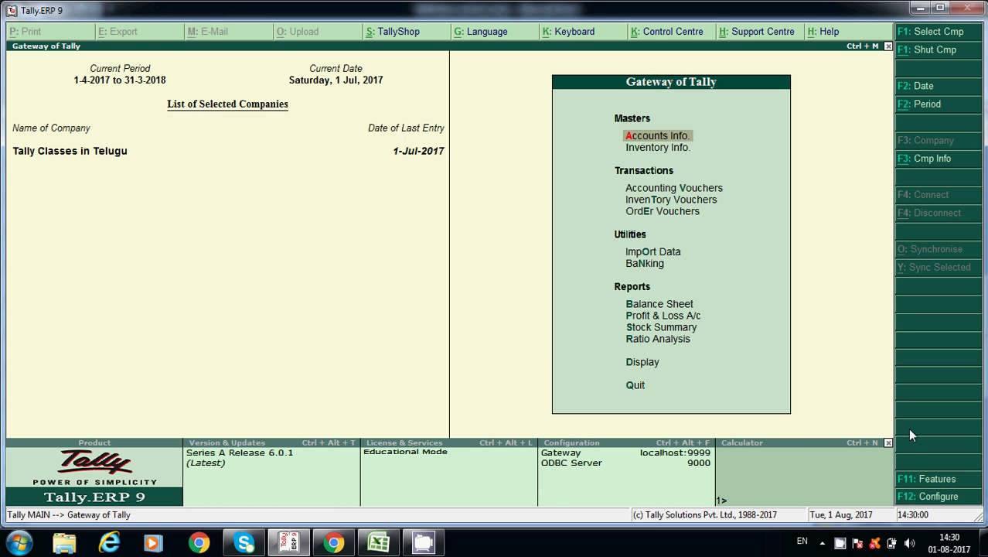
- In Statutory & Taxation features, accept the company's GST details and set TDS details to Yes
click(918, 481)
key(Down)
key(Down)
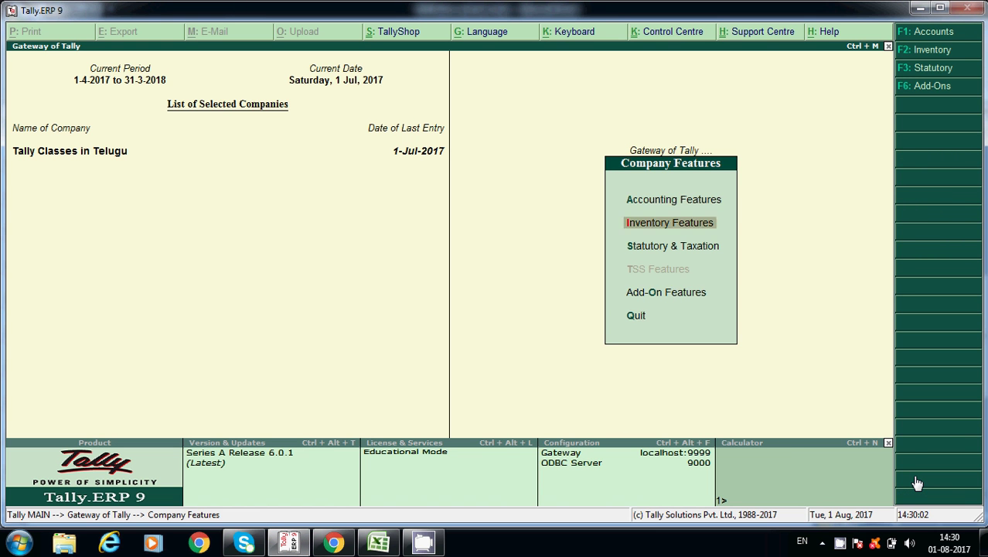
key(Return)
key(Return)
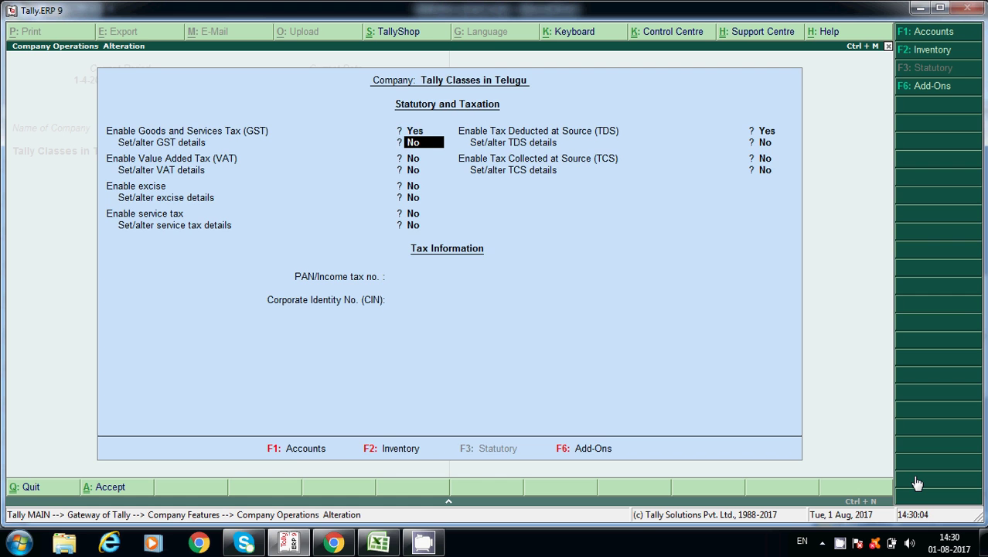
key(y)
key(Return)
key(Return)
key(Return)
key(Return)
key(Return)
key(Return)
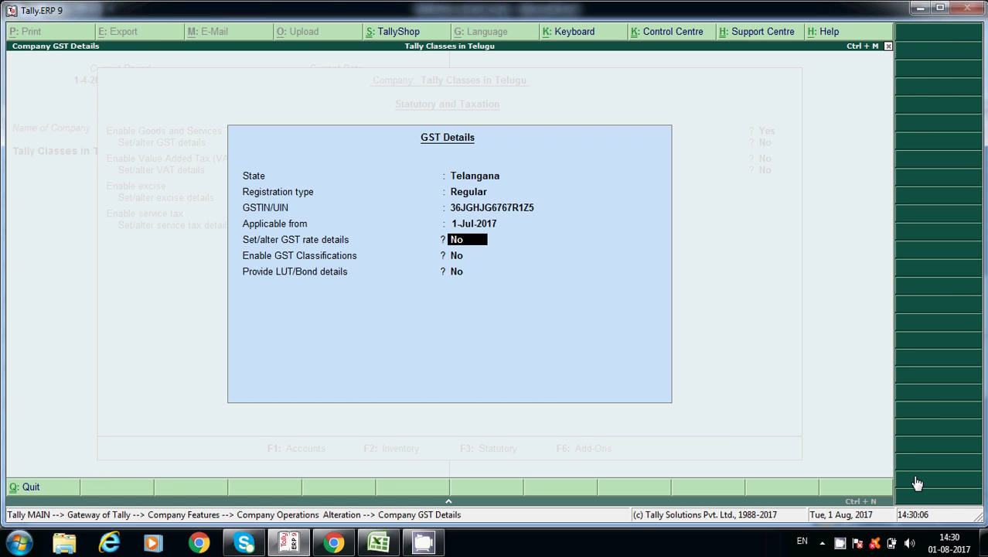
key(Return)
key(Return)
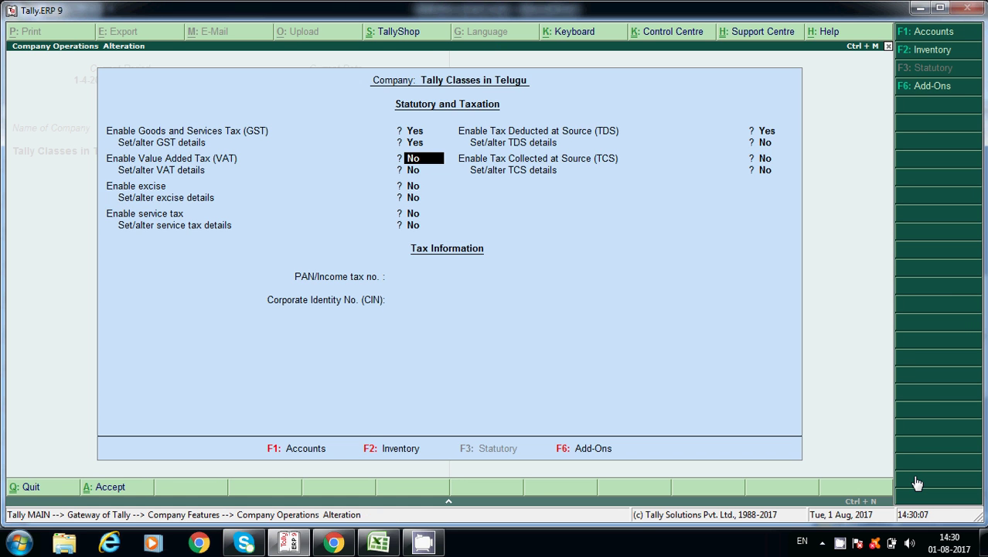
key(Return)
key(Return)
key(Return)
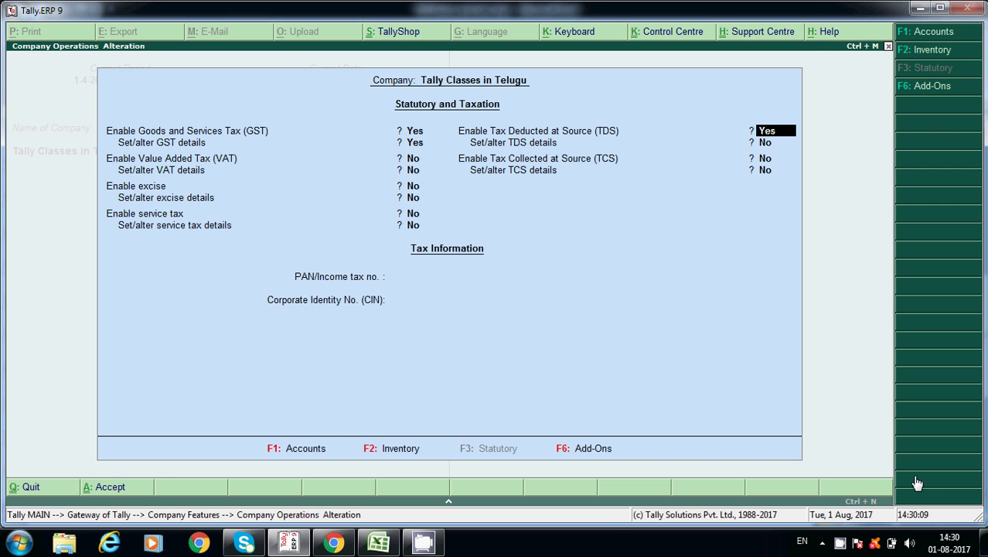
key(Return)
text(y)
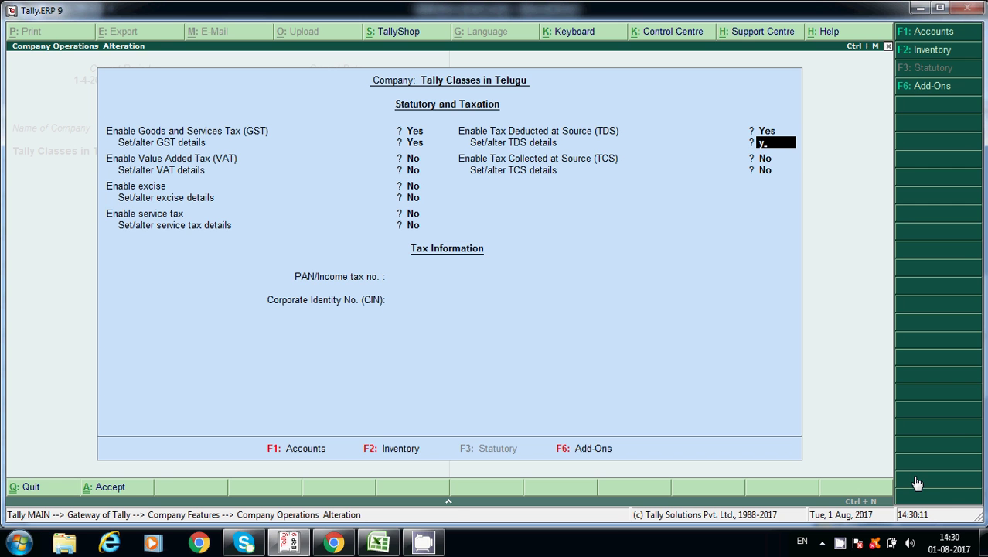
key(Return)
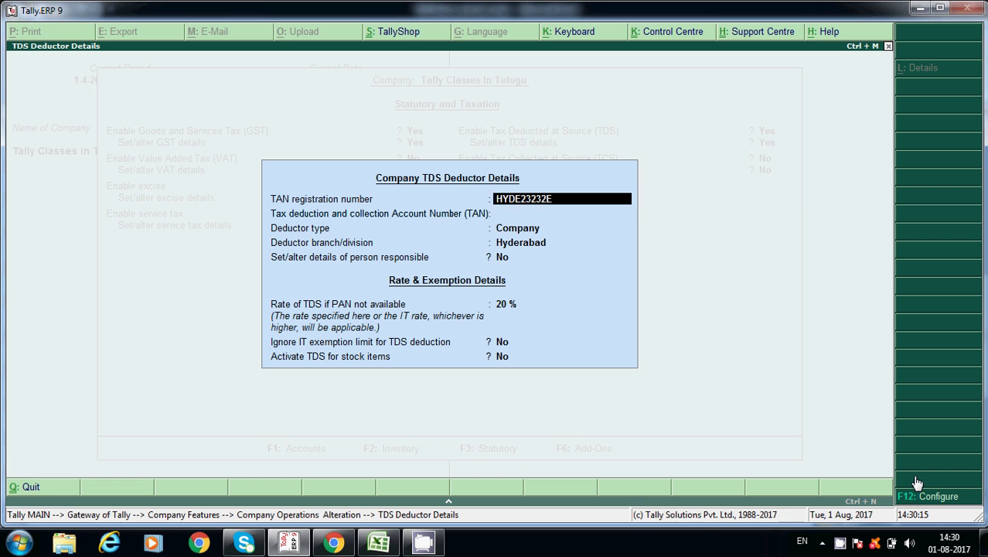
- Set deductor type Company and enter the responsible person's name with designation Accounts Manager
key(Return)
key(Return)
key(Return)
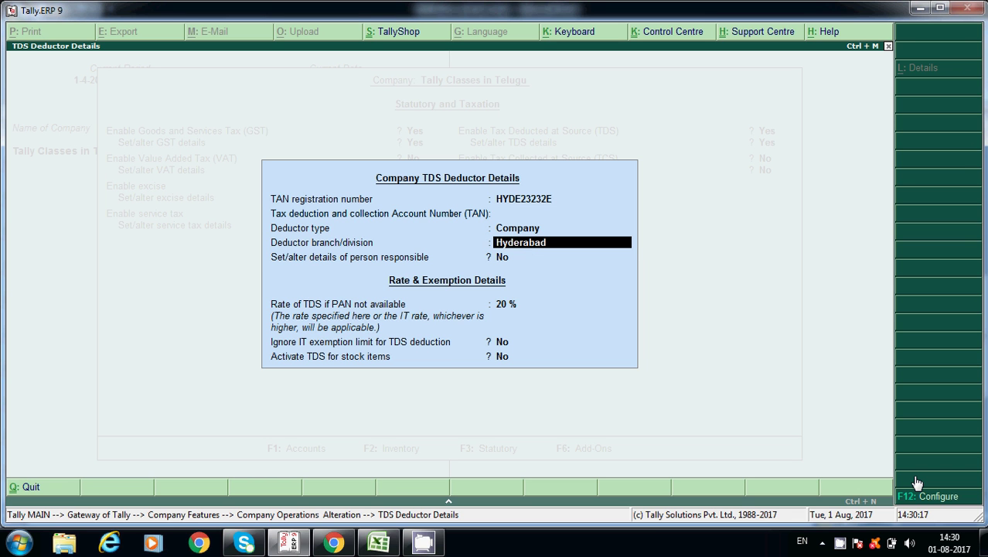
key(Return)
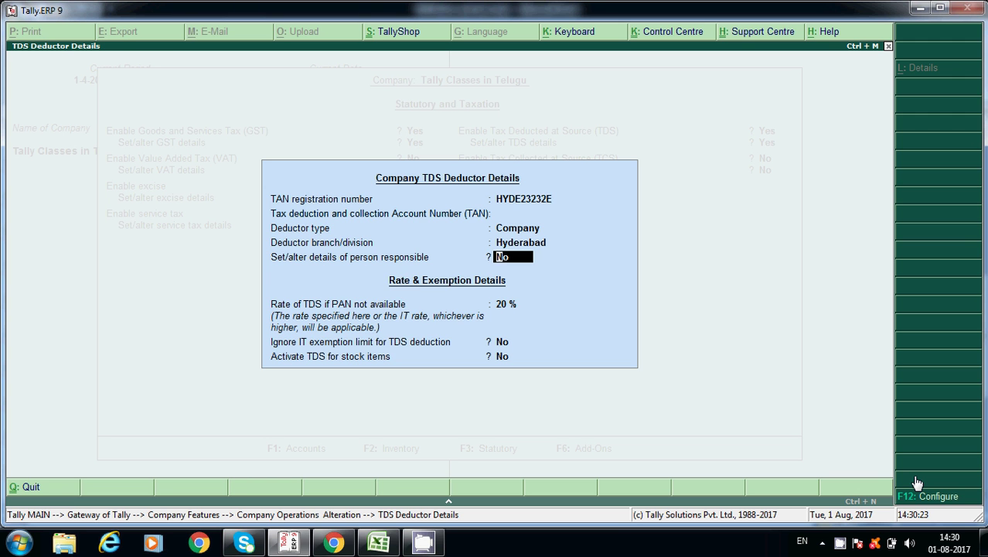
text(y)
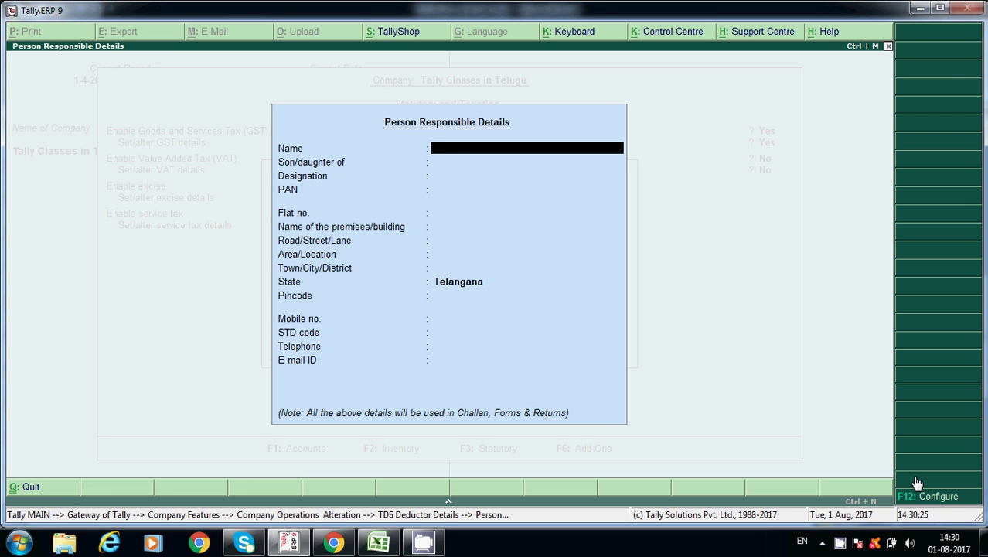
text(Sanjay)
key(Return)
key(Return)
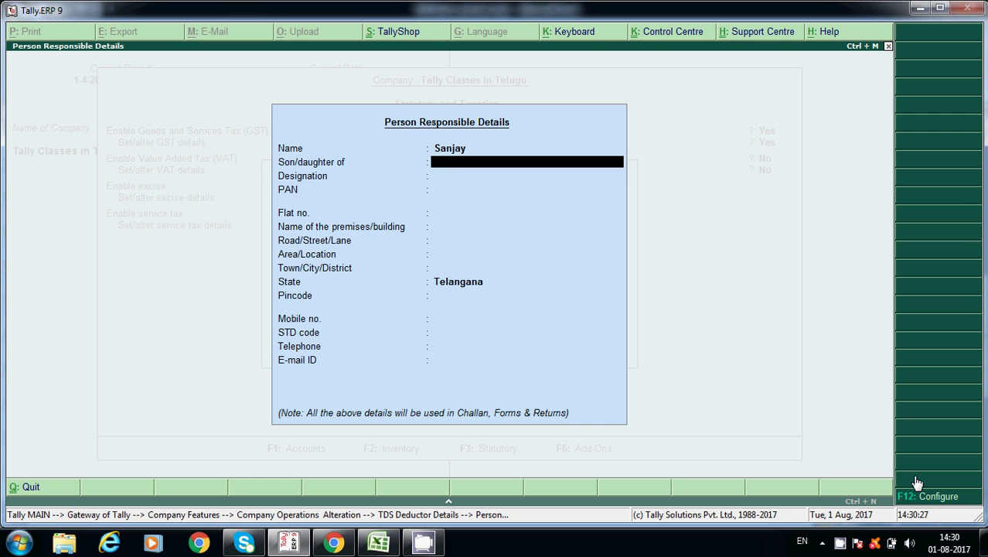
text(Accou)
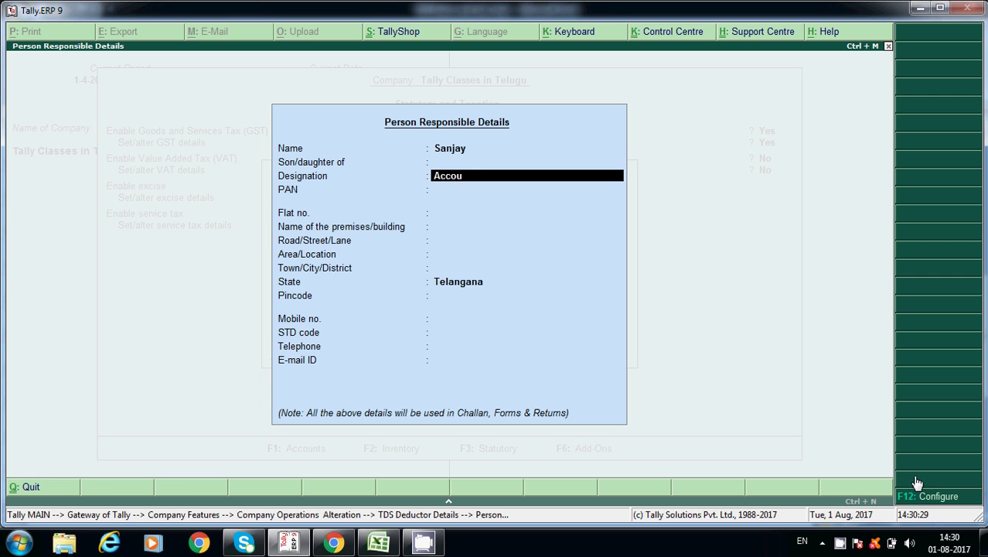
text(nts Manages)
key(Return)
key(BackSpace)
key(End)
key(BackSpace)
text(r)
key(Return)
key(Return)
key(Return)
key(Return)
key(Return)
key(Return)
key(Return)
key(Return)
key(Return)
key(Return)
key(Return)
key(Return)
key(Return)
key(Return)
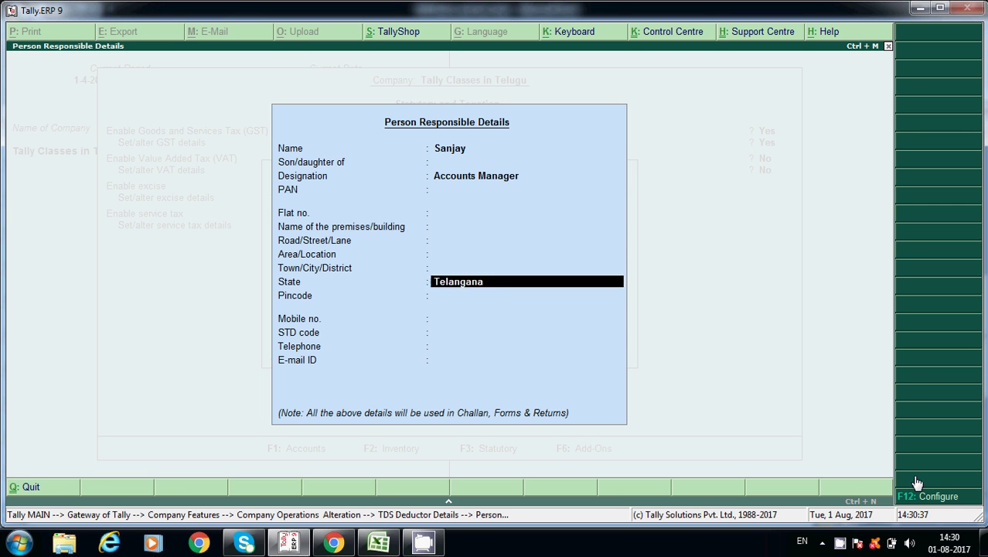
key(Return)
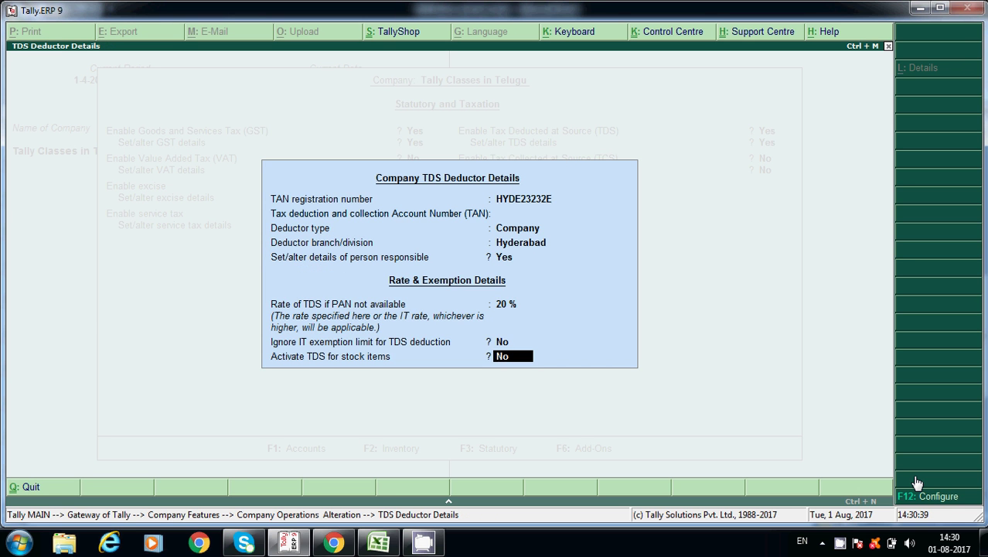
- Review the person-responsible details, accept the 20% no-PAN rate, and recheck the 1,80,000/- limit
key(BackSpace)
key(BackSpace)
key(BackSpace)
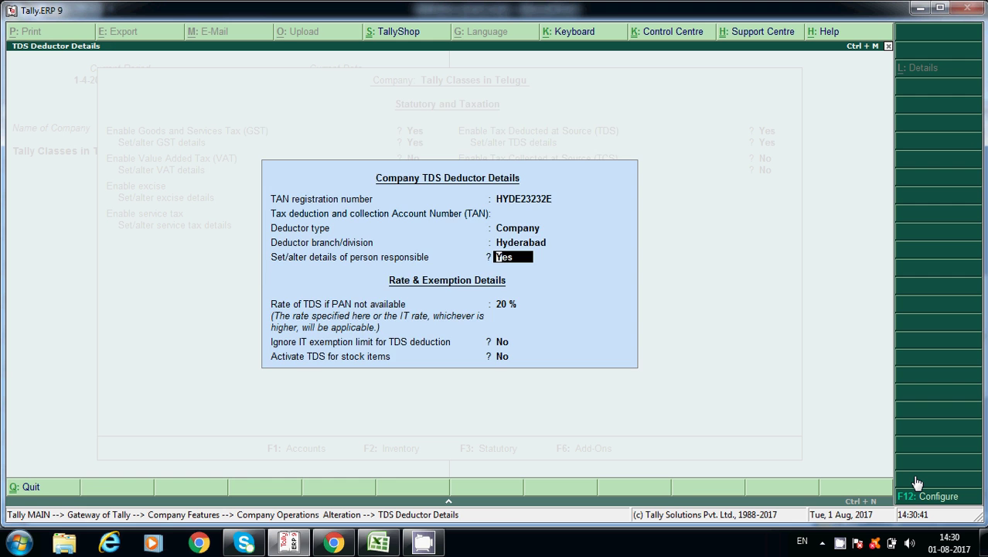
key(Return)
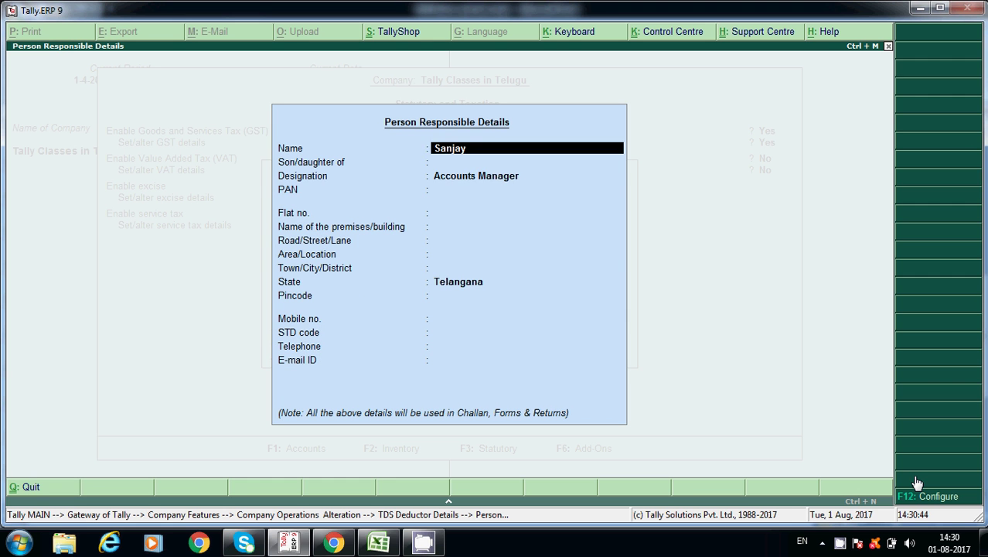
key(Return)
key(Return)
key(Return)
key(Return)
key(Return)
key(Return)
key(Return)
key(Return)
key(Return)
key(Return)
key(Return)
key(Return)
key(Return)
key(Return)
key(Return)
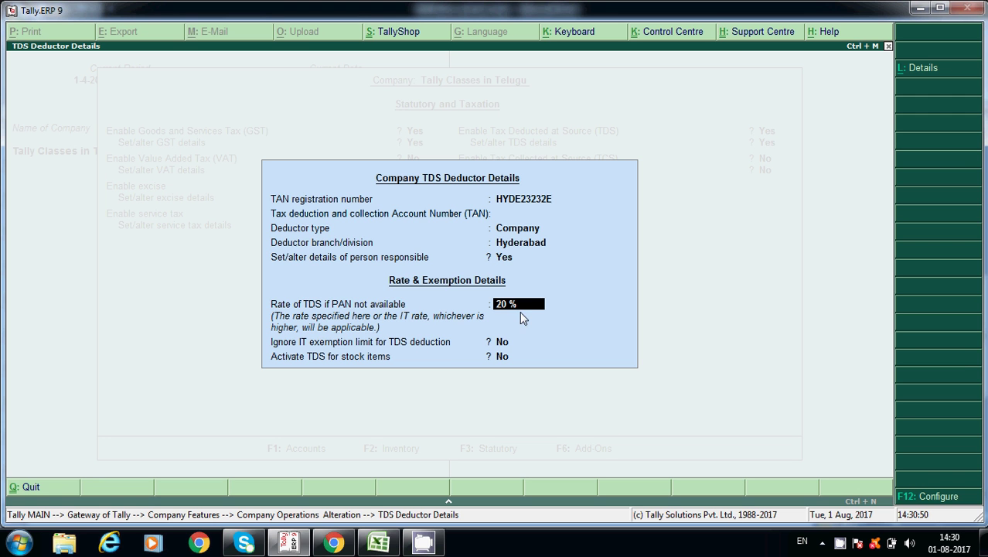
key(Return)
key(alt+Tab)
click(392, 366)
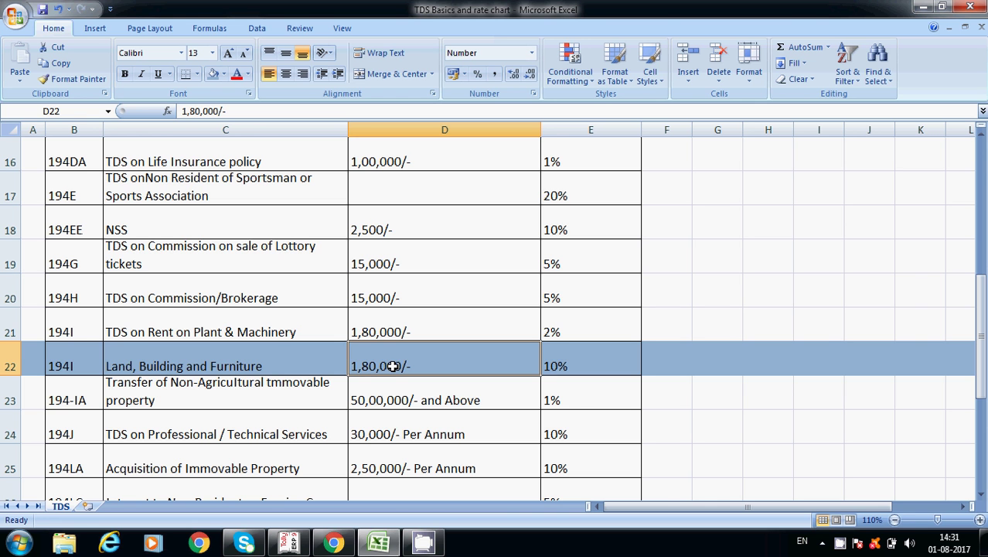
- Compare the TDS deductor details against the Excel rate chart, then accept the deductor details
key(alt+Tab)
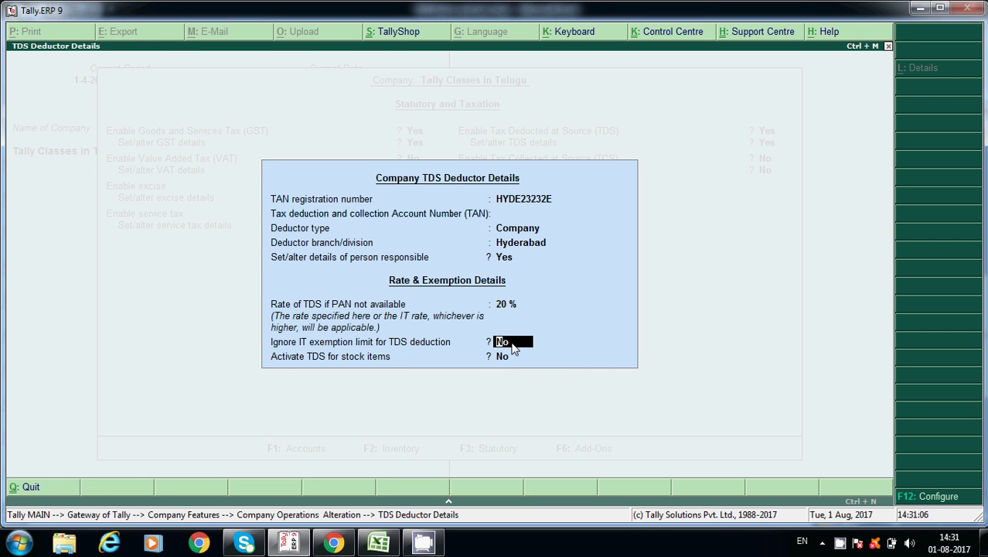
key(alt+Tab)
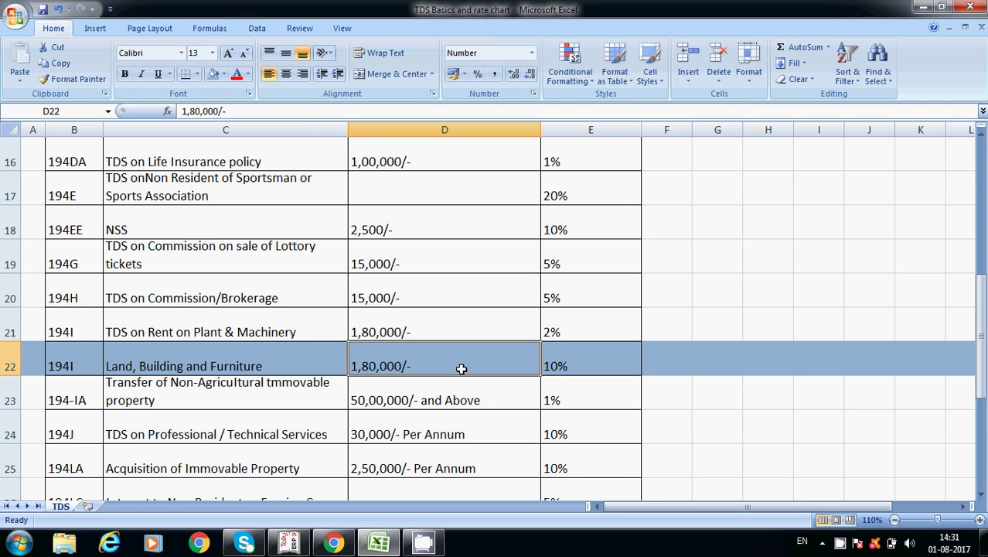
key(alt+Tab)
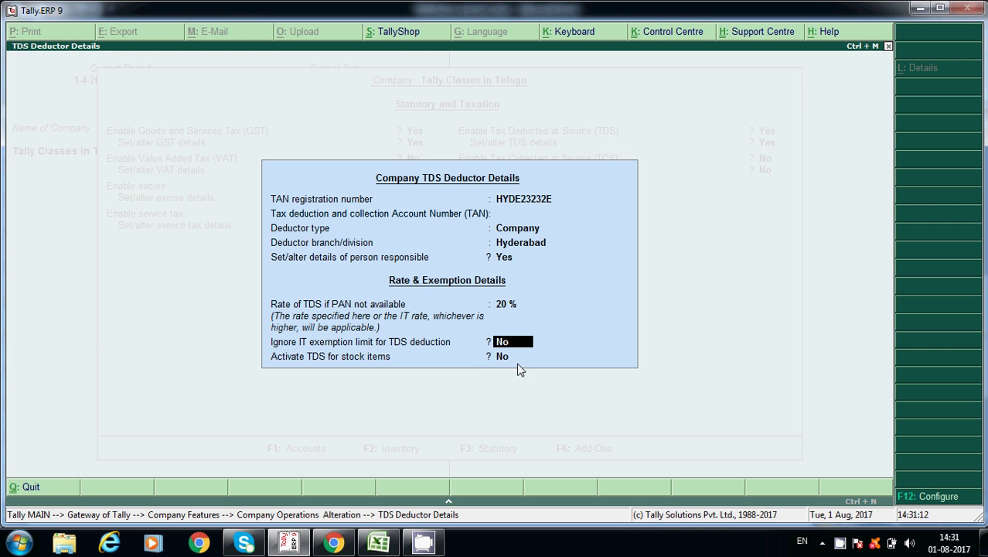
key(alt+Tab)
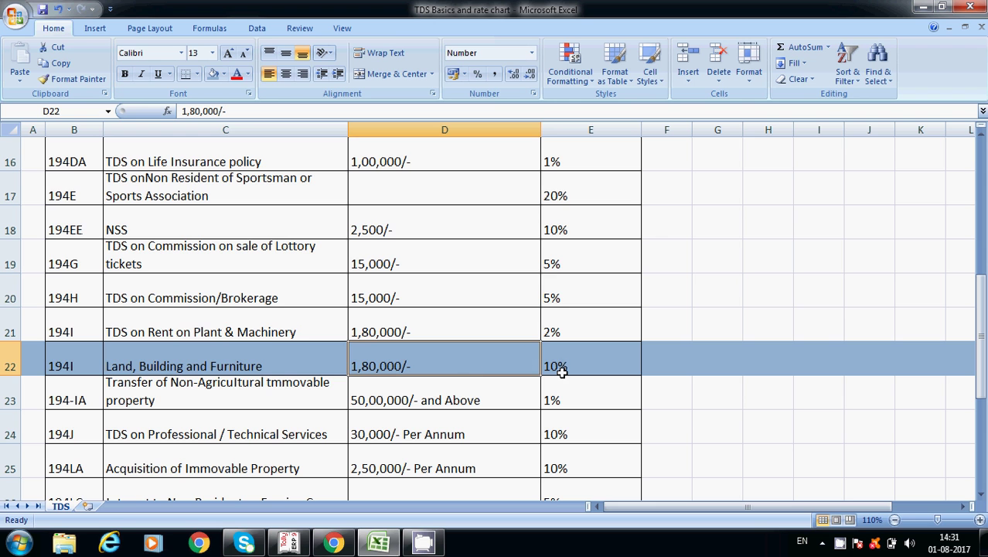
key(alt+Tab)
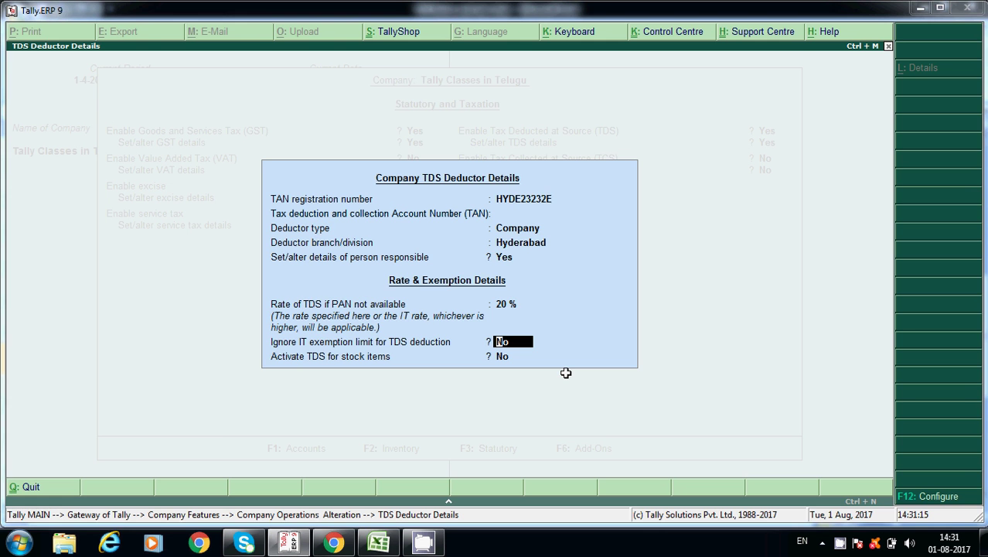
key(alt+Tab)
key(alt+Tab)
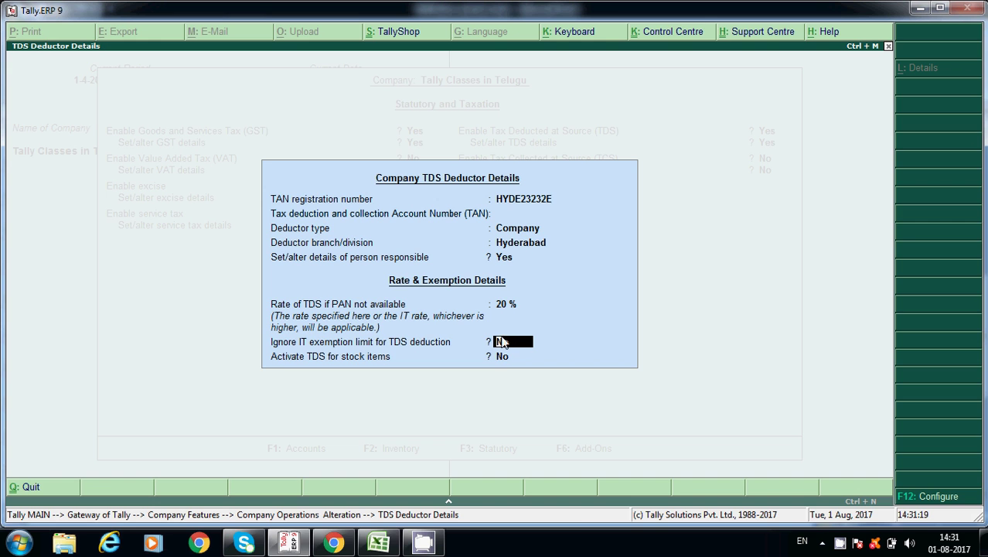
key(alt+Tab)
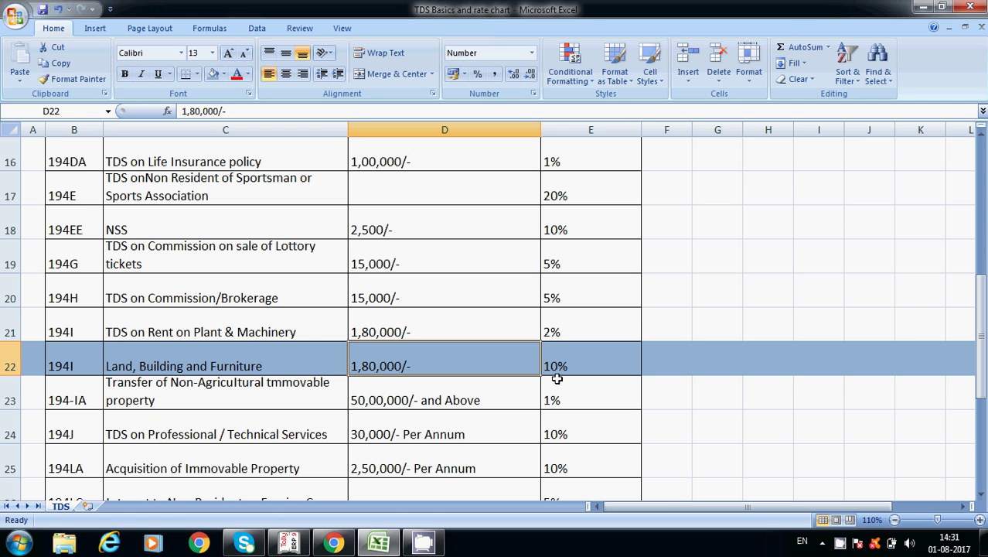
key(alt+Tab)
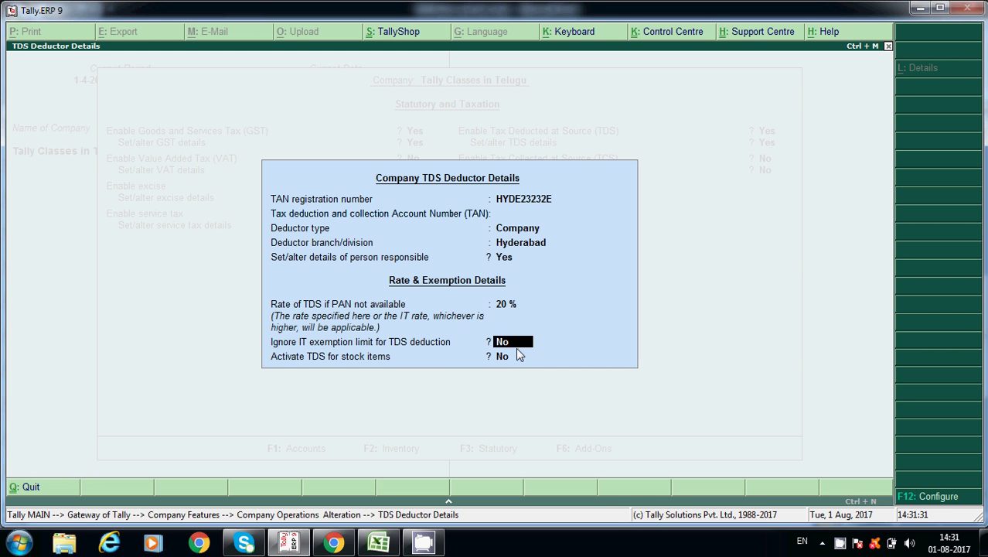
key(alt+Tab)
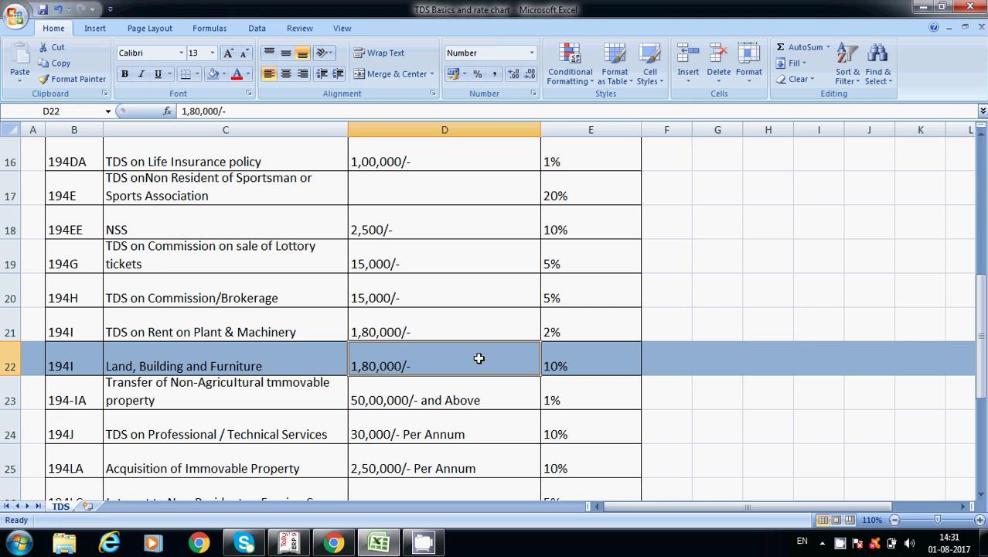
key(alt+Tab)
key(Return)
key(Return)
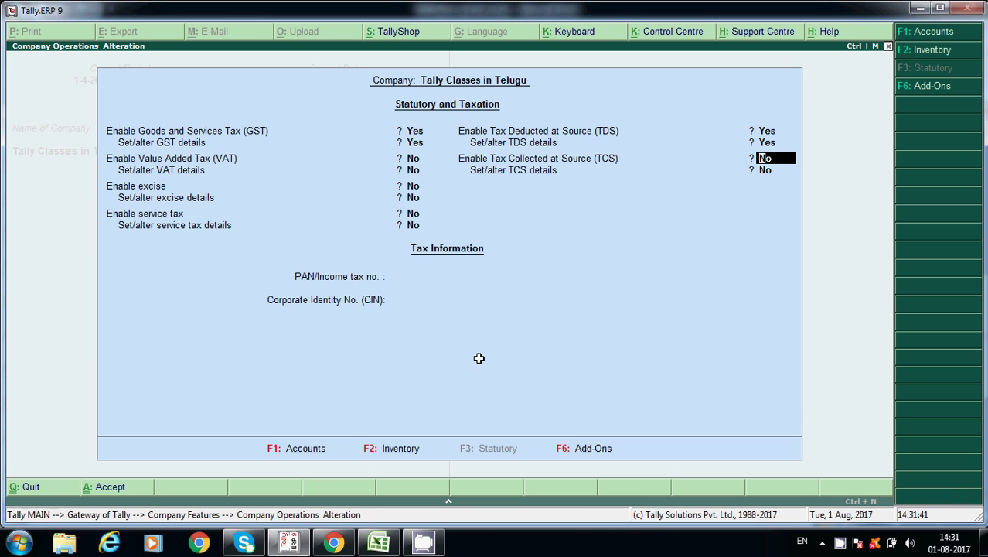
- Save the company features with TCS left at No
key(Return)
key(Return)
key(Return)
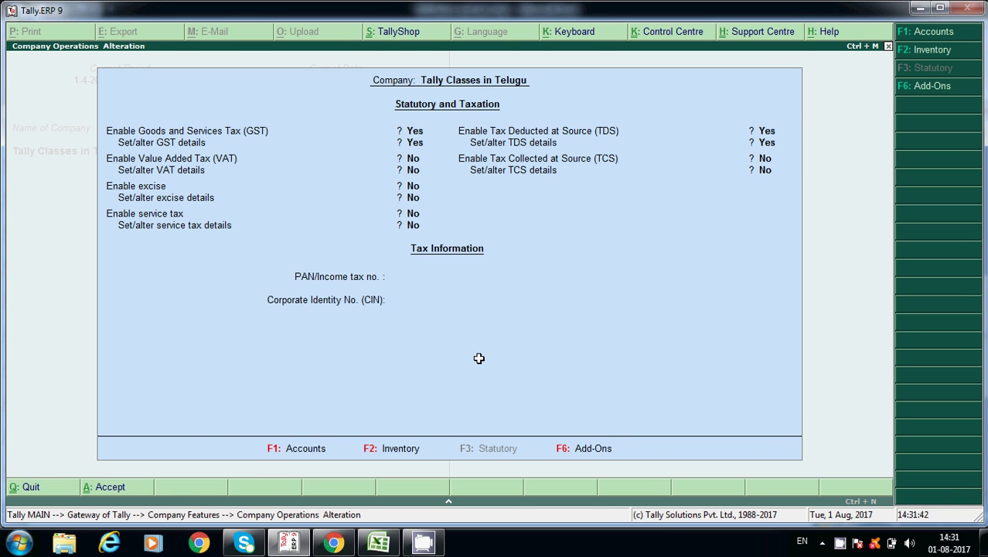
key(Escape)
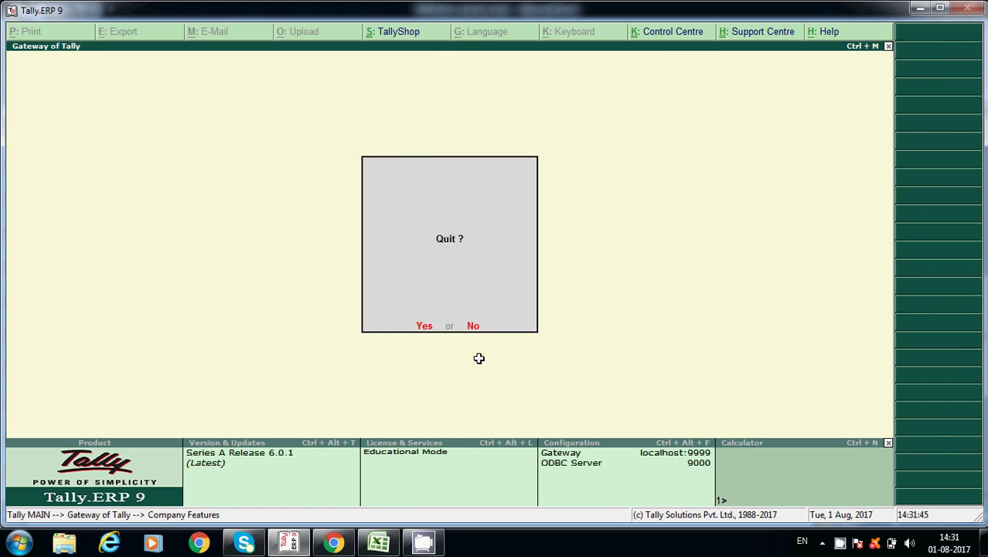
key(Return)
- Start a Purchase voucher with supplier invoice no. 121 dated 1-Jul-2017
key(v)
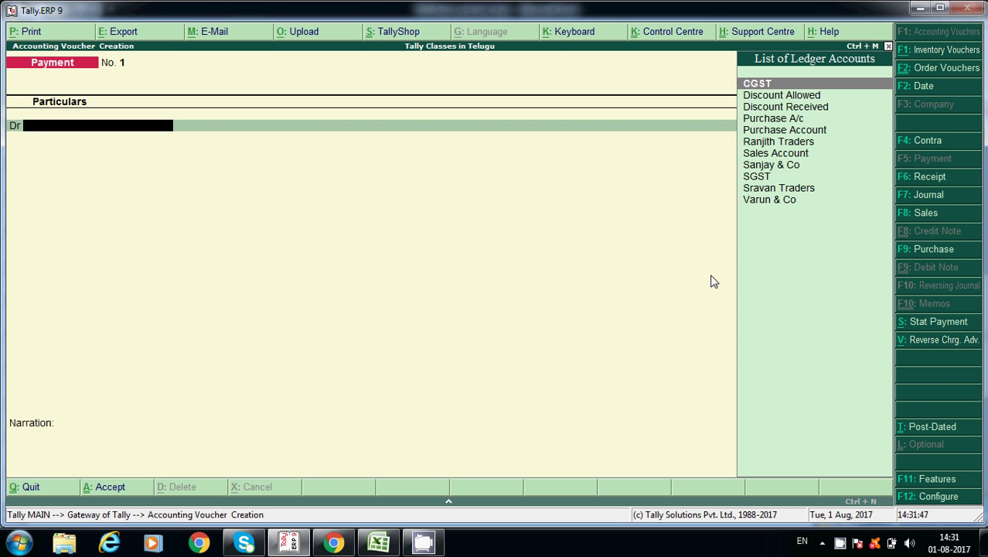
click(938, 251)
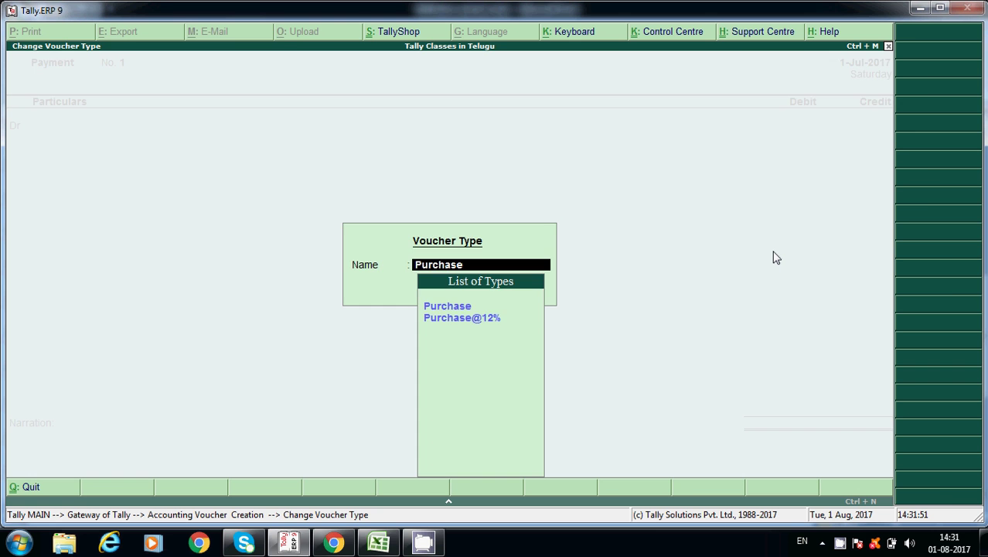
key(Return)
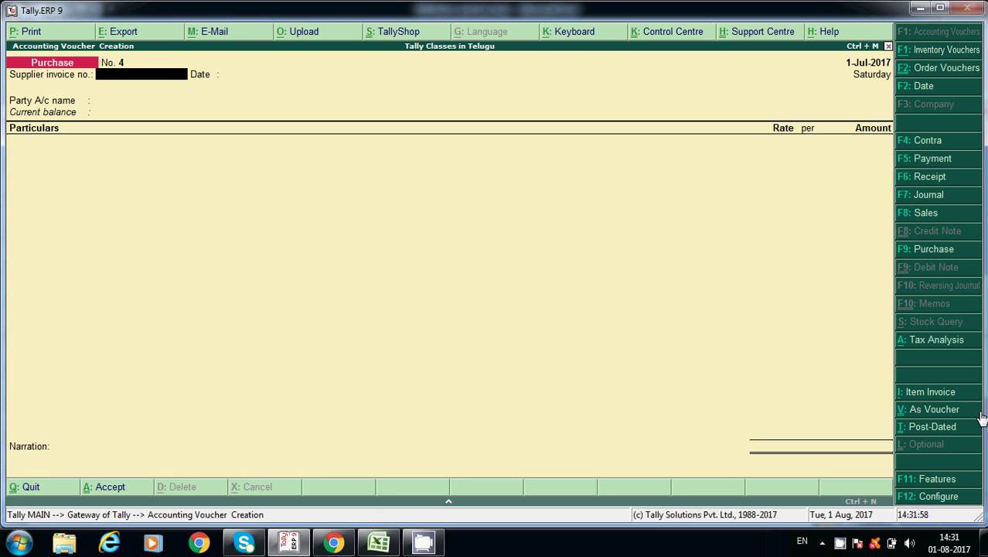
text(121)
key(Return)
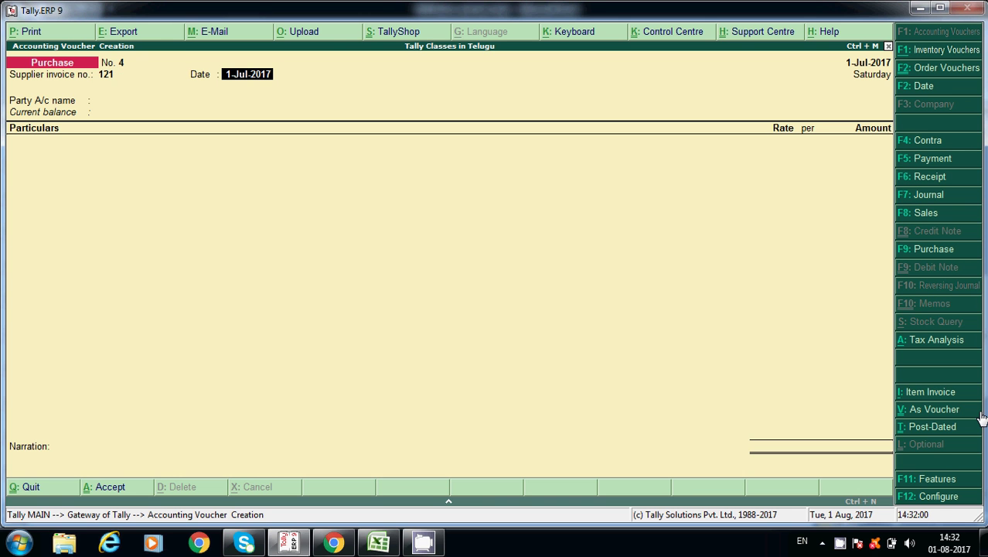
key(Return)
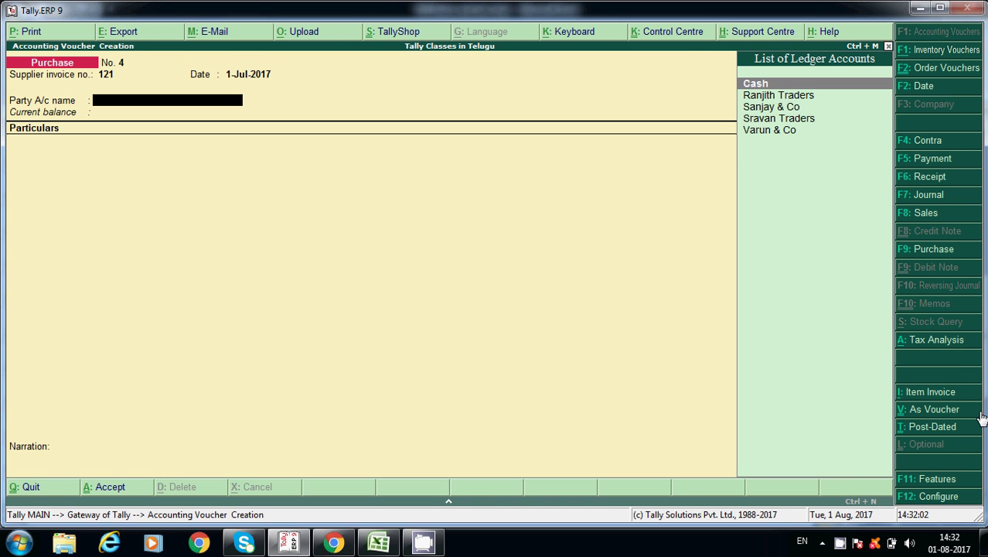
- Create the party ledger Suresh Traders under Sundry Creditors
key(alt+c)
text(Suresh)
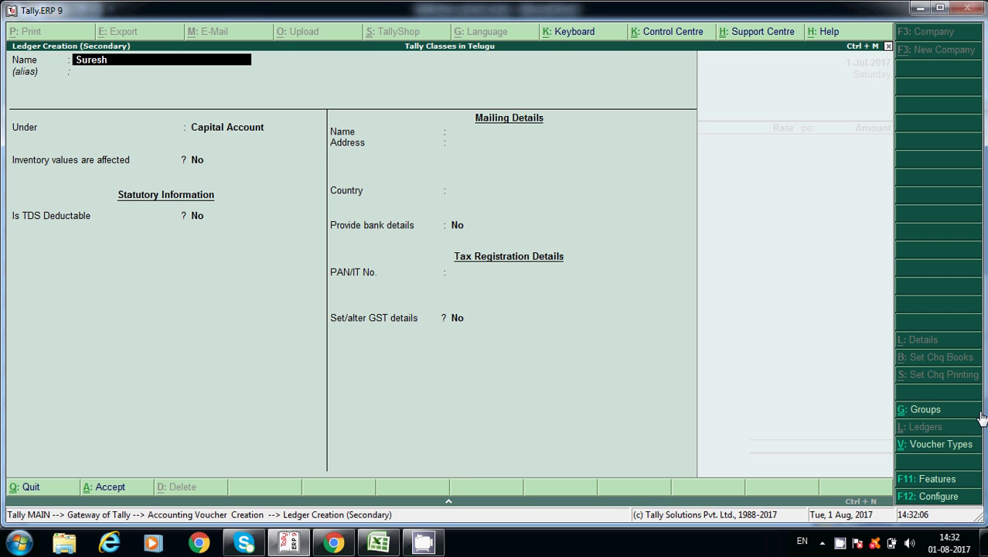
text( Traders)
key(Return)
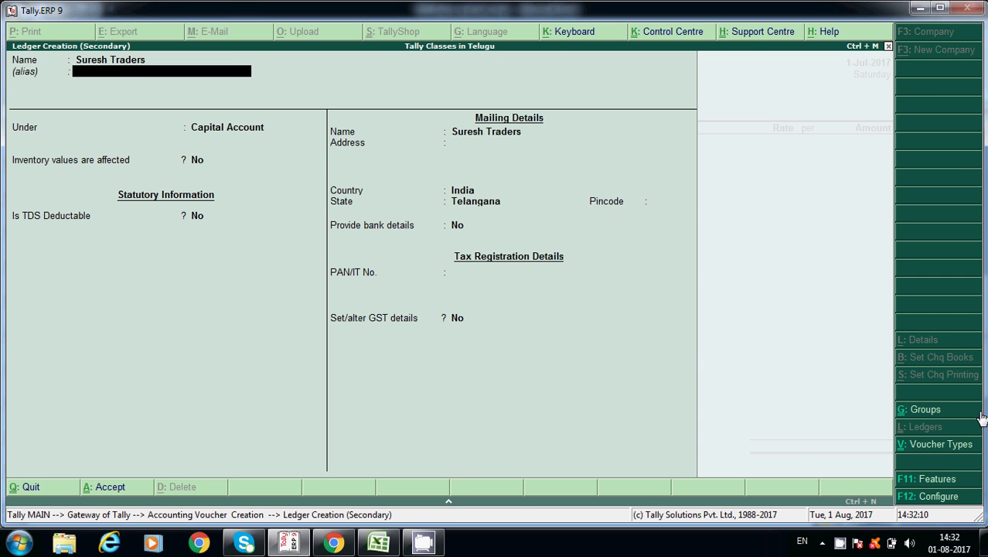
key(Return)
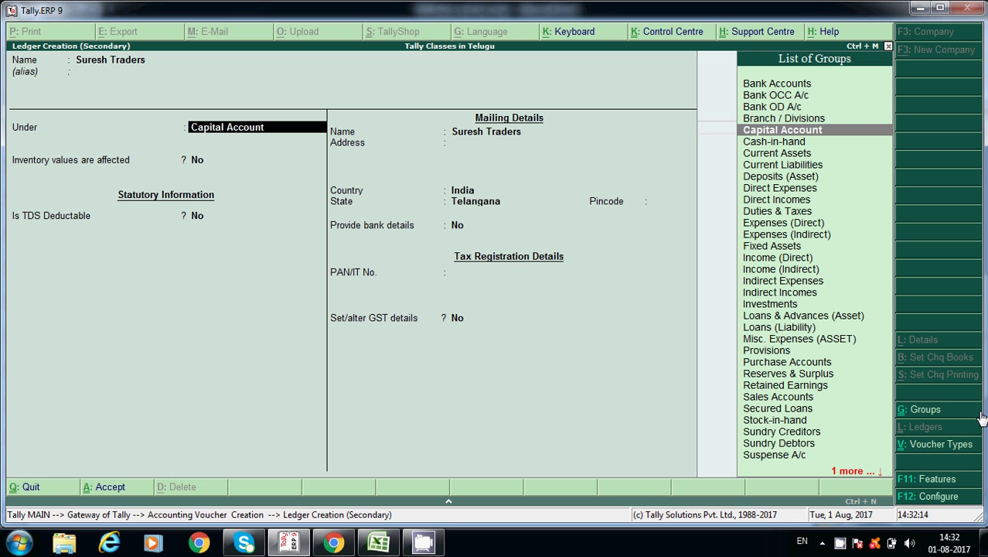
text(Su)
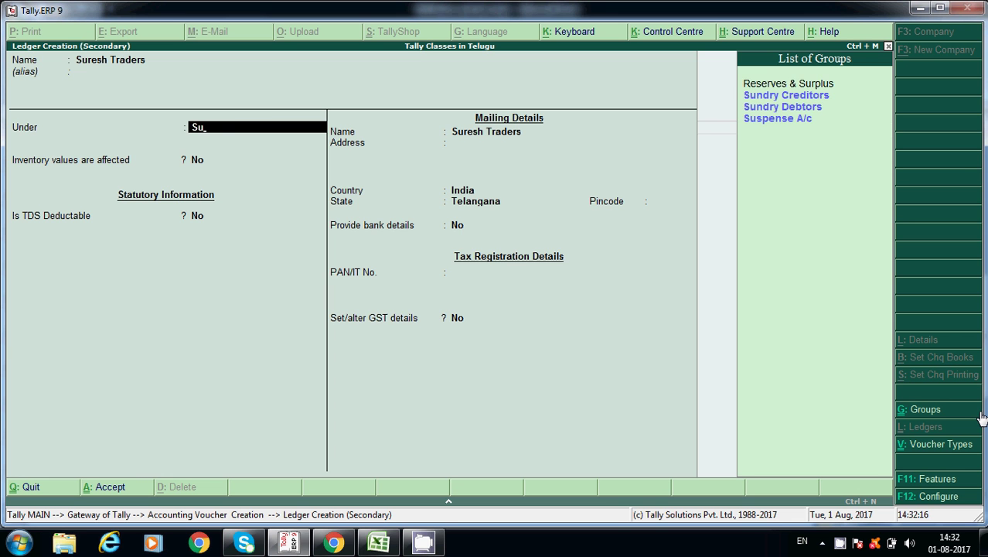
key(Return)
key(Return)
key(Return)
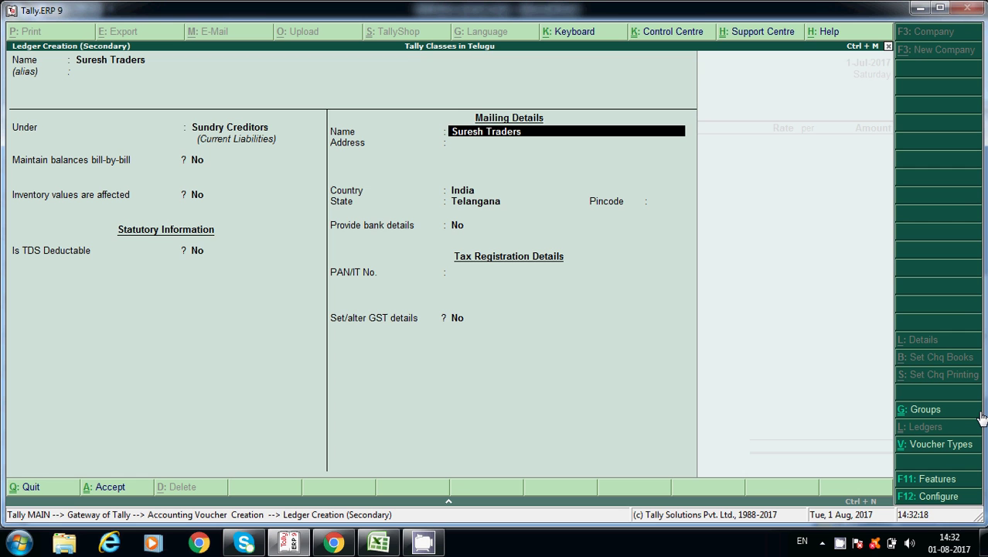
- Make the ledger TDS-deductible as a Partnership Firm, deducting TDS in the same voucher
key(BackSpace)
text(y)
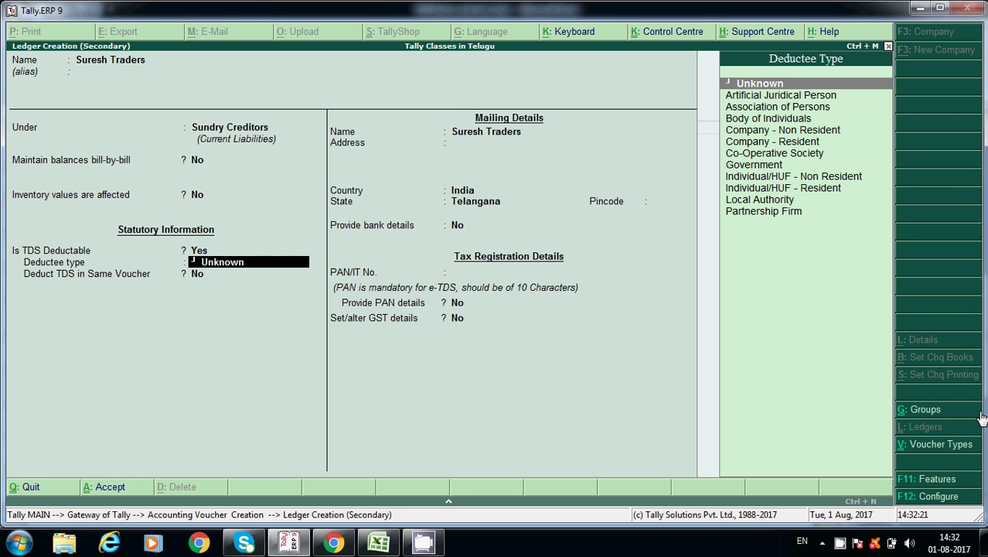
key(Down)
key(Down)
key(Down)
key(Down)
key(Down)
key(Down)
key(Down)
key(Down)
key(Down)
key(Down)
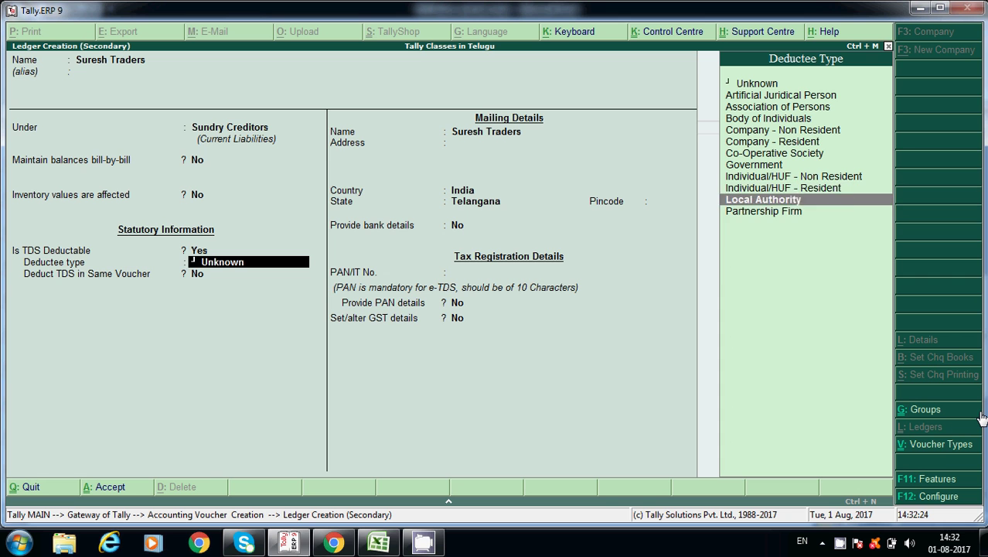
key(Down)
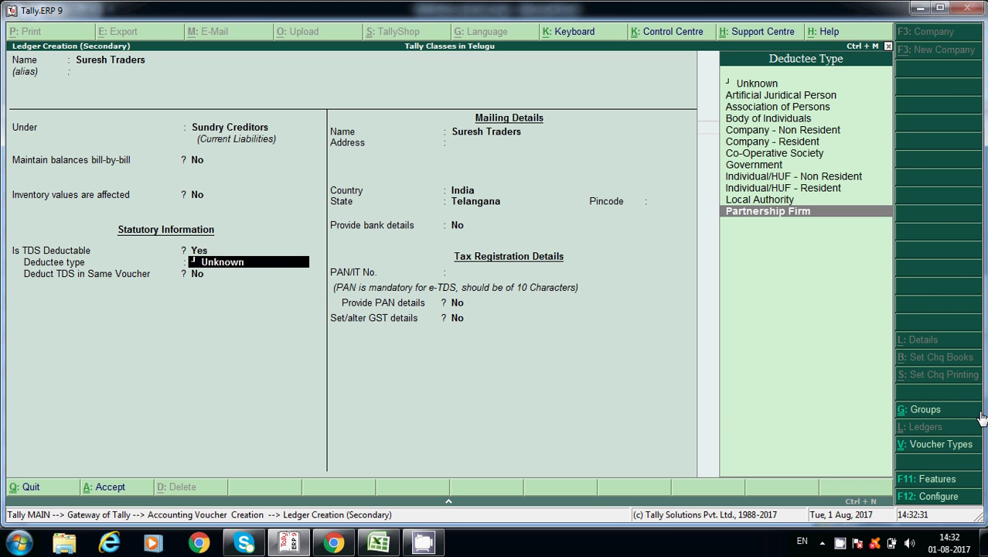
key(Return)
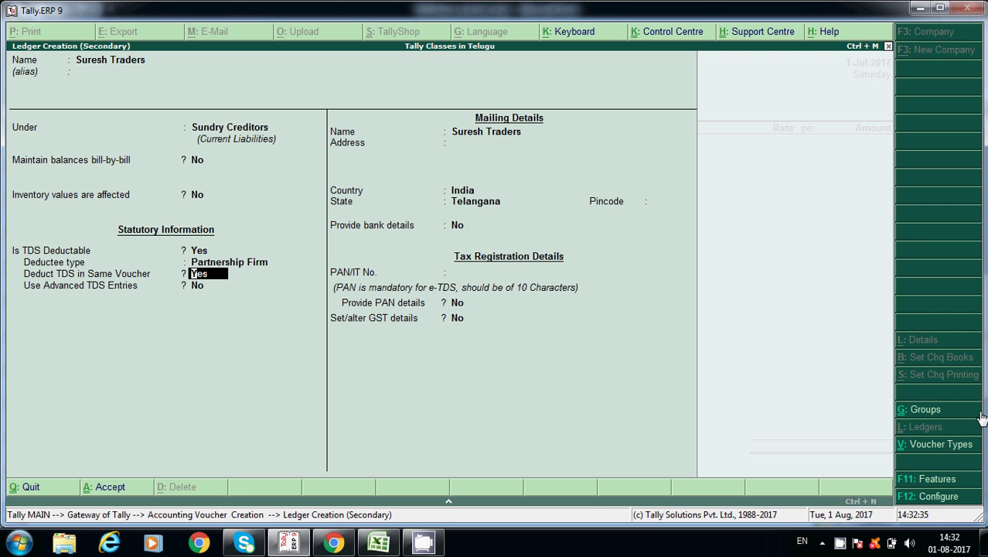
key(Return)
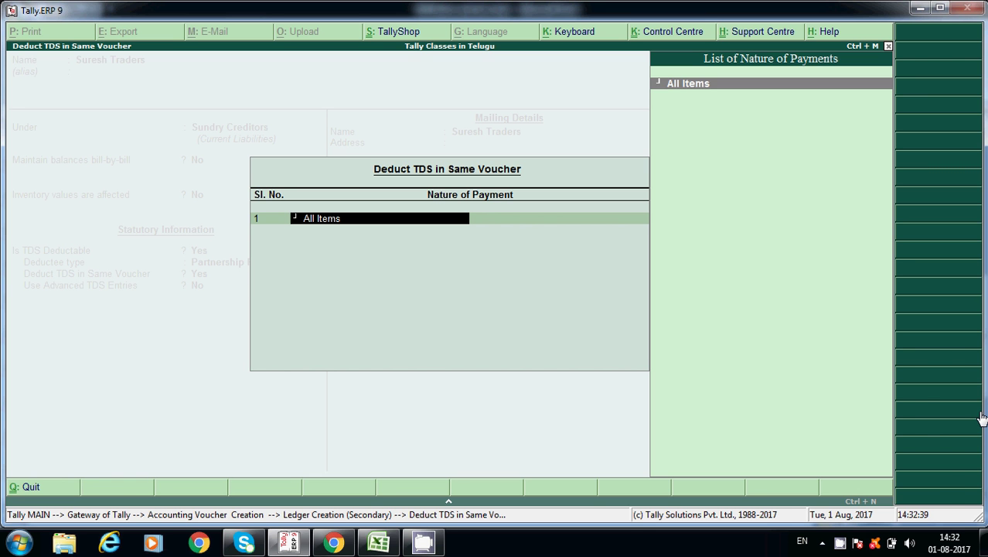
key(Return)
key(Return)
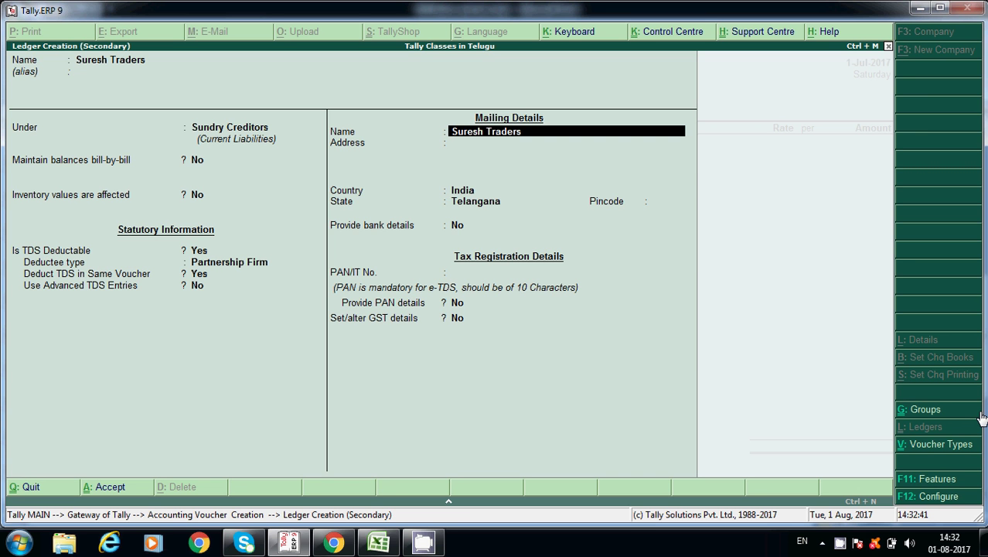
- Enter the supplier's 10-character PAN in the ledger and set Provide PAN details to Yes
key(Return)
key(Return)
key(Return)
key(Return)
key(Return)
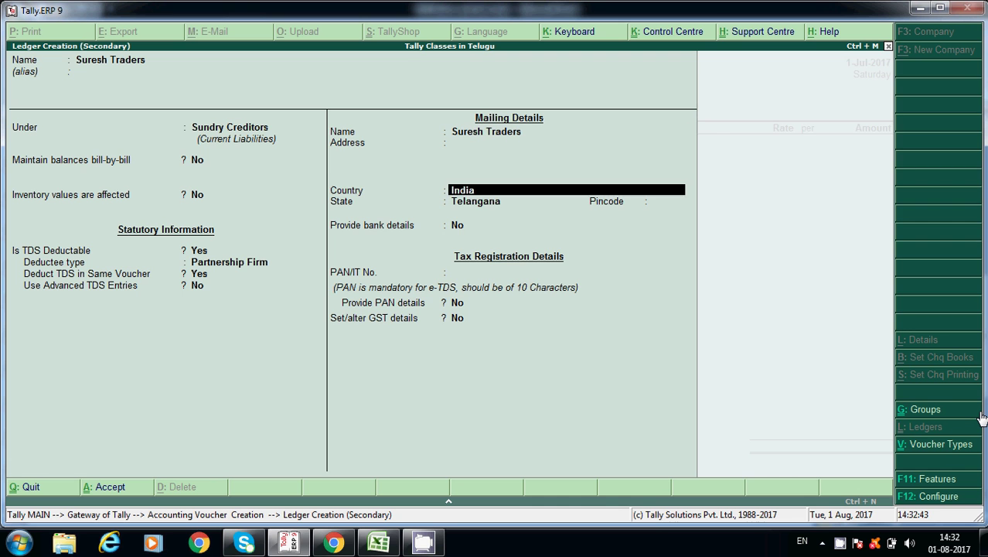
key(Return)
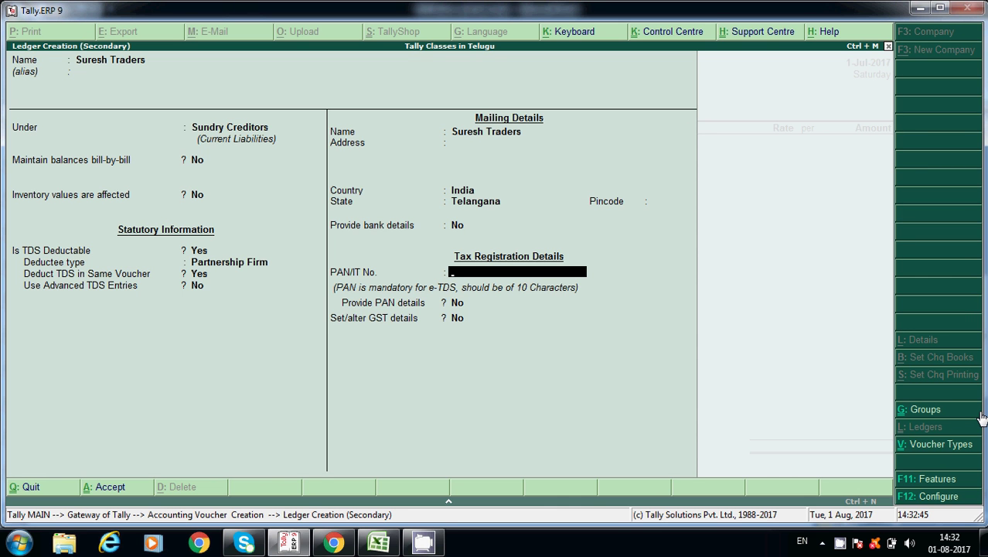
key(BackSpace)
key(BackSpace)
key(BackSpace)
key(BackSpace)
key(BackSpace)
key(Return)
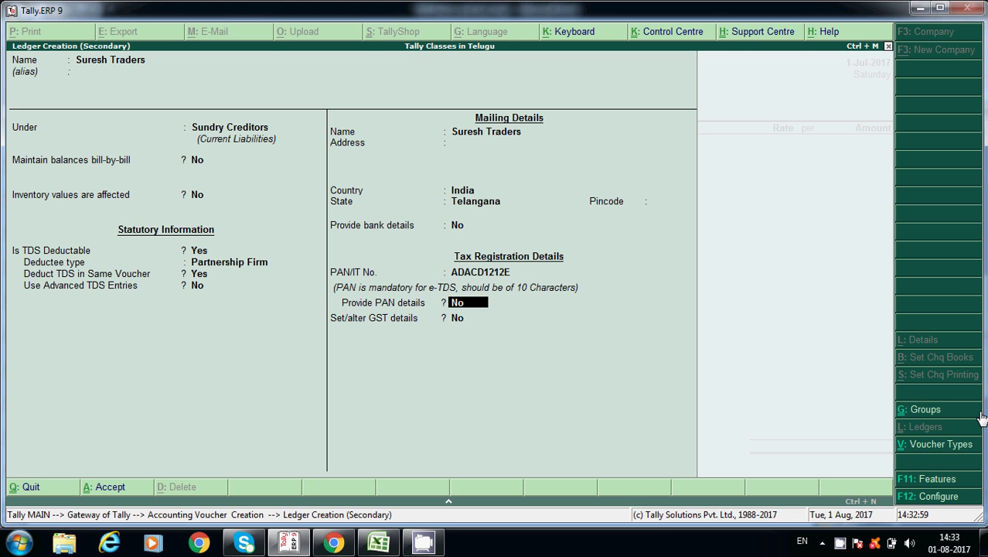
key(Return)
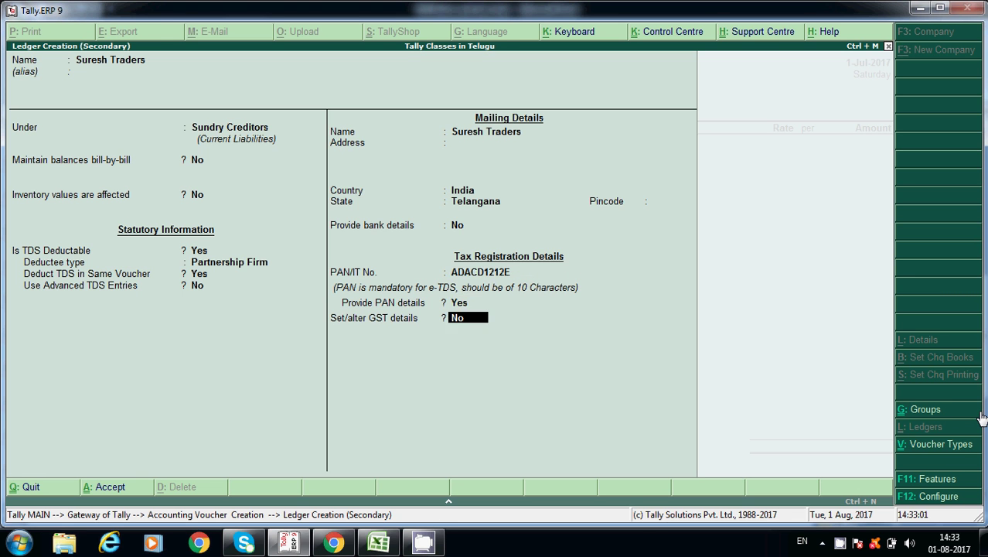
- Give Suresh Traders Regular GST registration with its GSTIN and save the ledger
key(y)
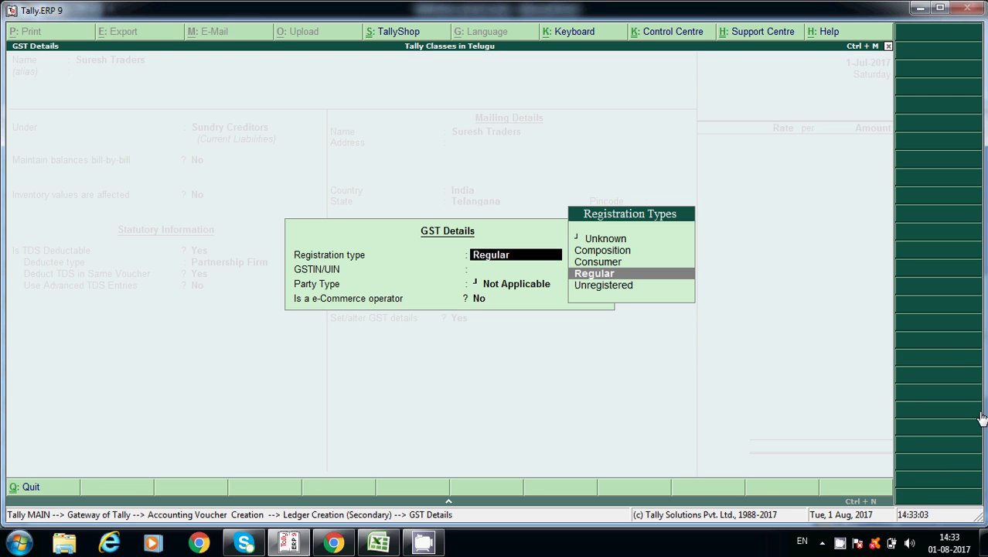
key(Return)
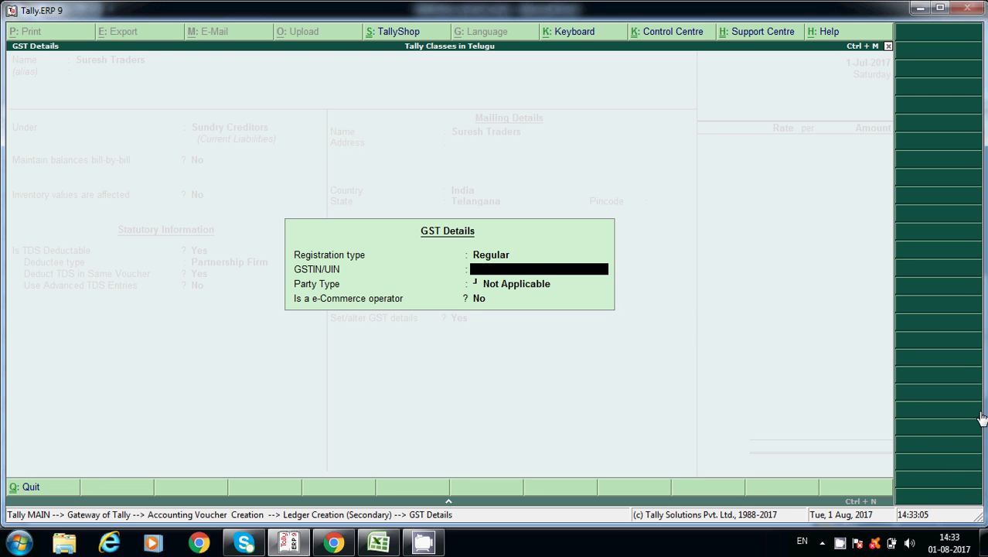
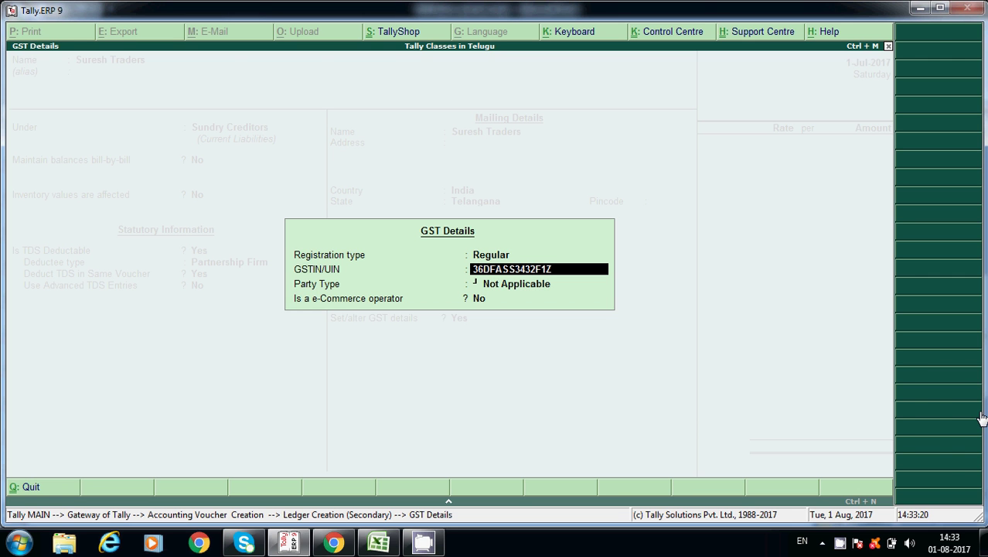
key(Return)
key(Return)
key(Return)
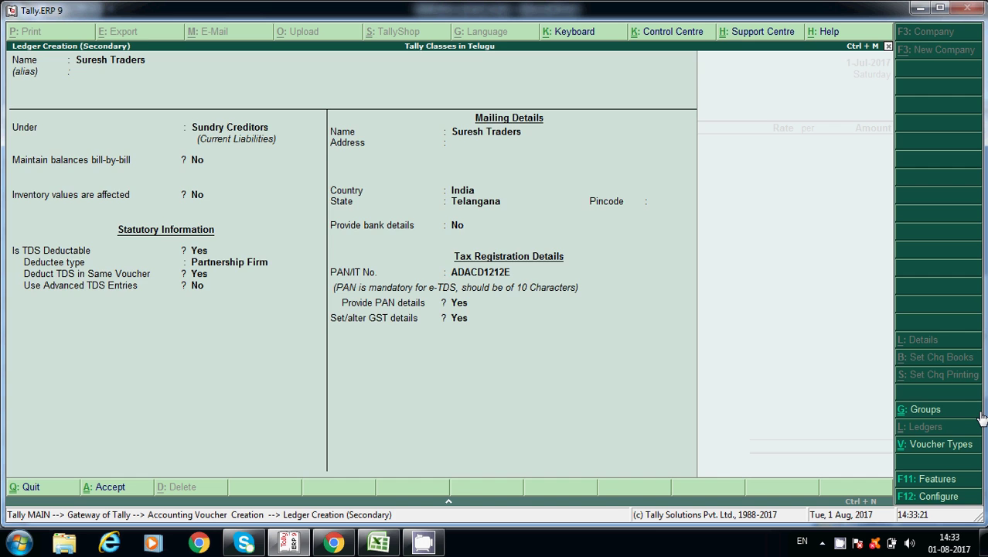
key(Return)
key(Return)
key(Return)
key(Return)
key(Return)
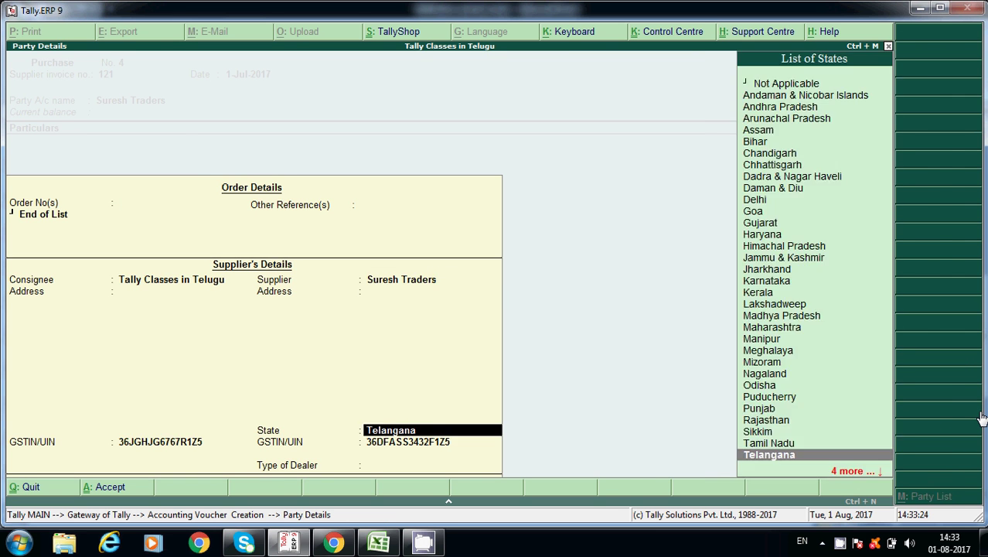
key(Return)
key(Return)
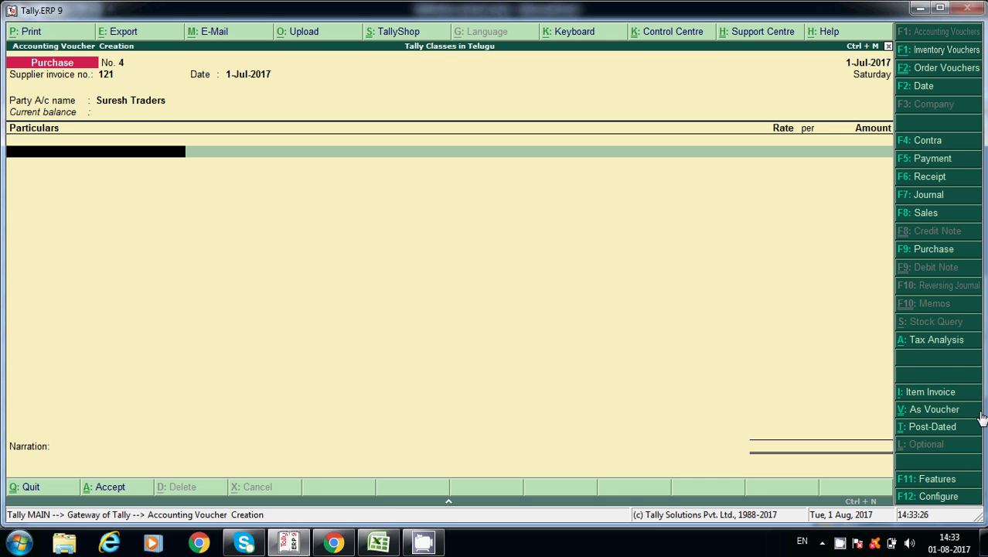
- Create a ledger named Rent on Building under Indirect Expenses
key(alt+c)
text(TDS)
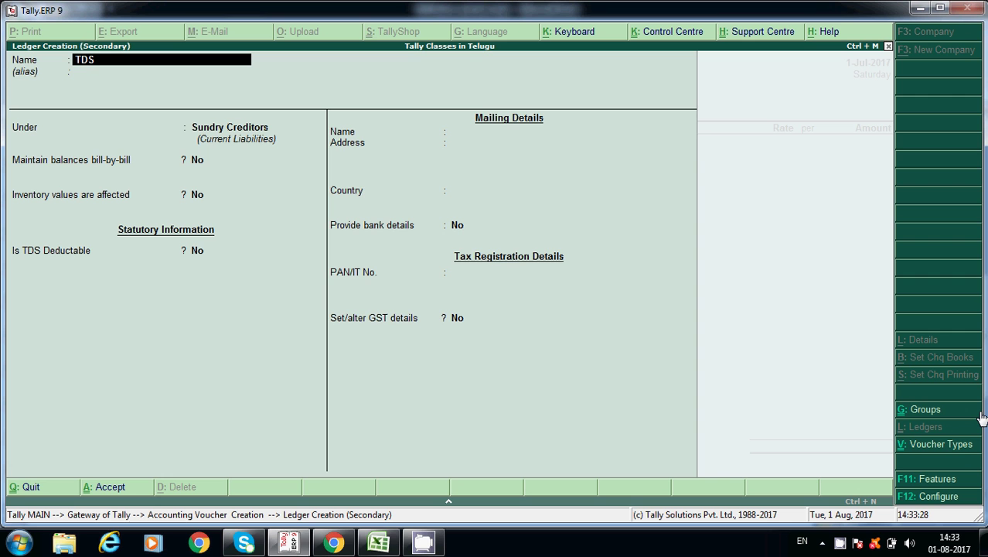
key(BackSpace)
key(BackSpace)
key(BackSpace)
text(Rent on Building)
key(Return)
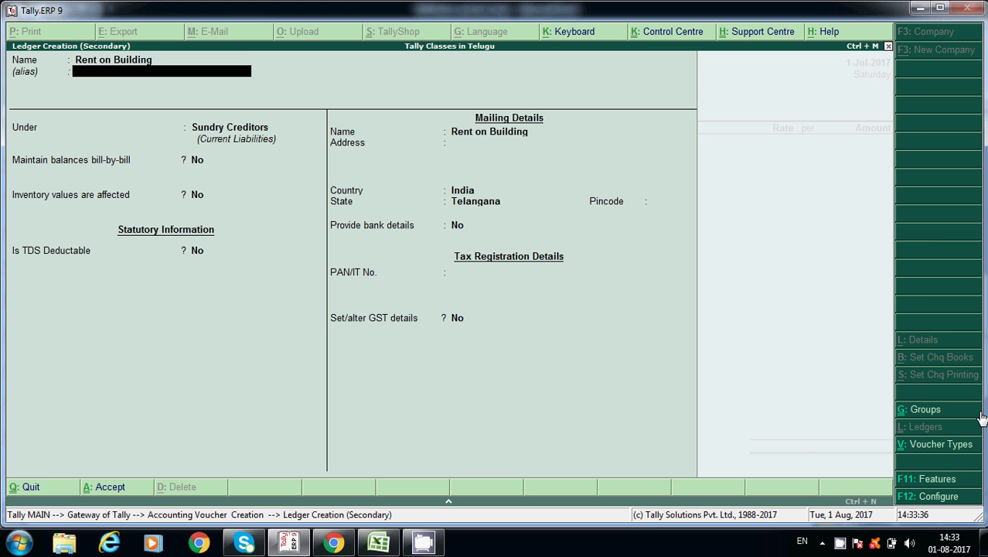
key(Return)
text(In)
key(Down)
key(Down)
key(Down)
- Keep inventory and appropriation defaults, make GST applicable, and set GST details to Yes
key(Return)
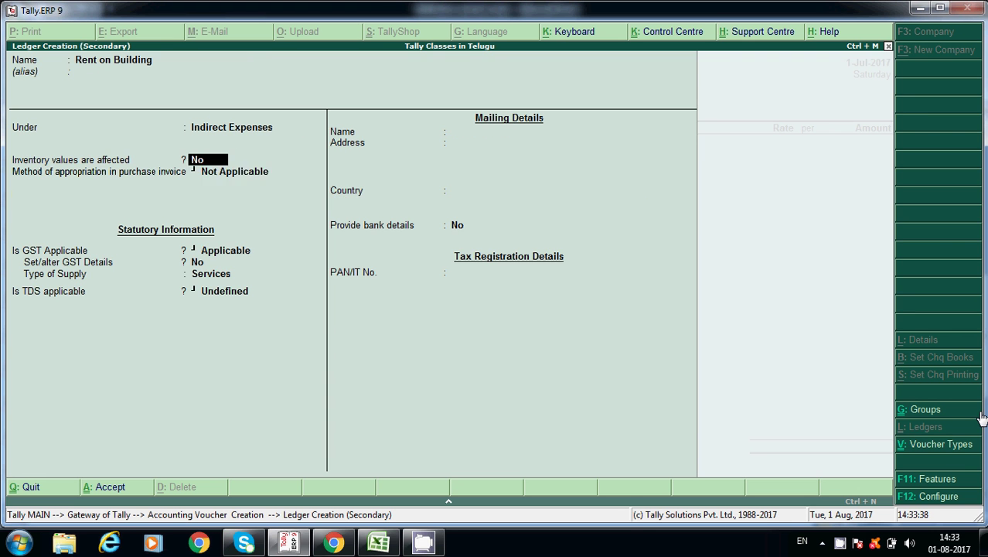
key(Return)
key(Return)
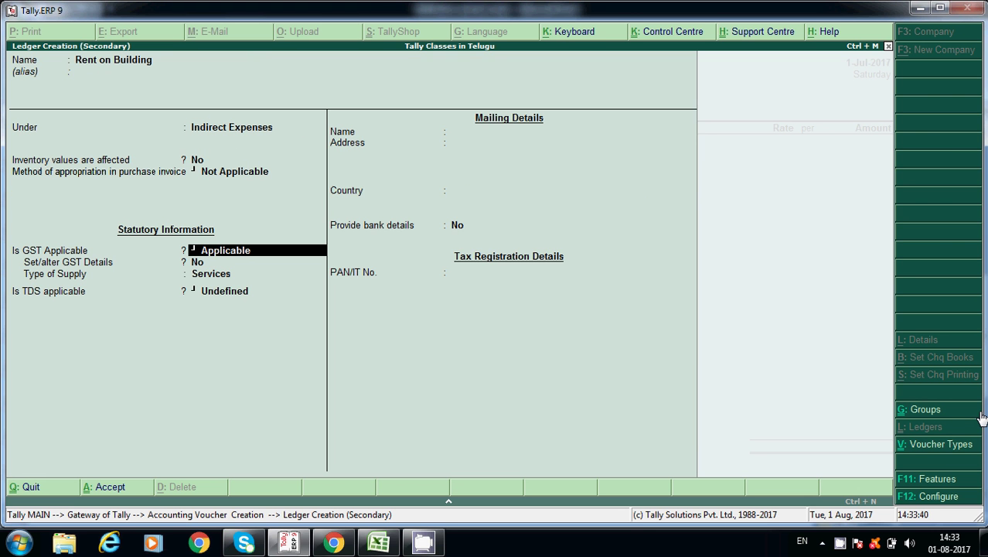
key(Return)
text(y)
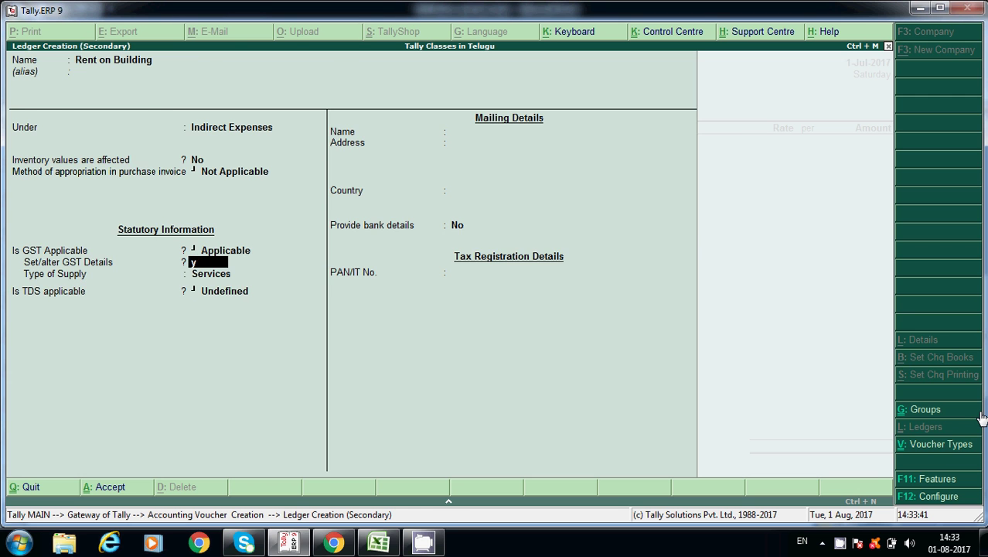
key(Return)
- Enter description Rent on Building, SAC 42332323, Purchase Taxable and 12% integrated tax, keeping Services supply
text(Ren)
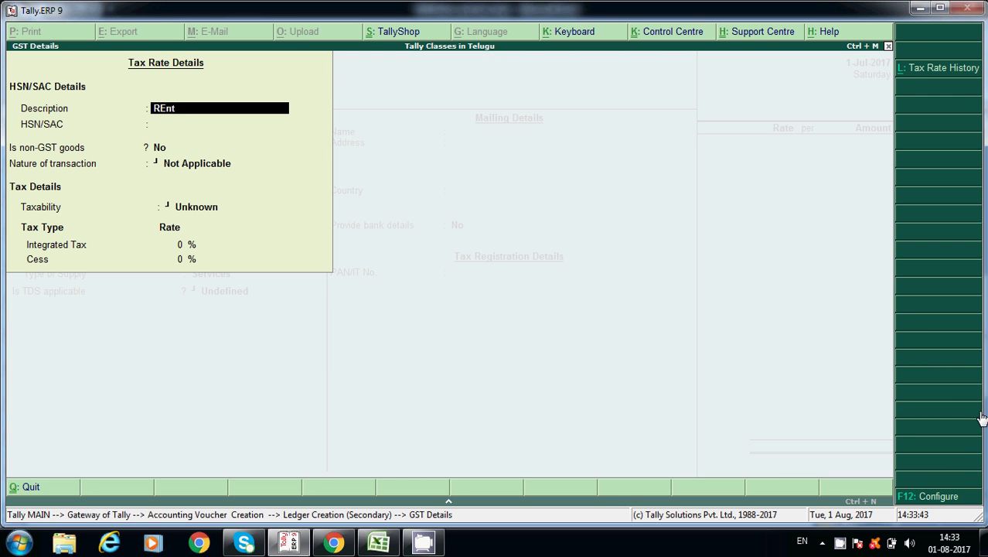
text(t on Building)
key(Return)
key(Return)
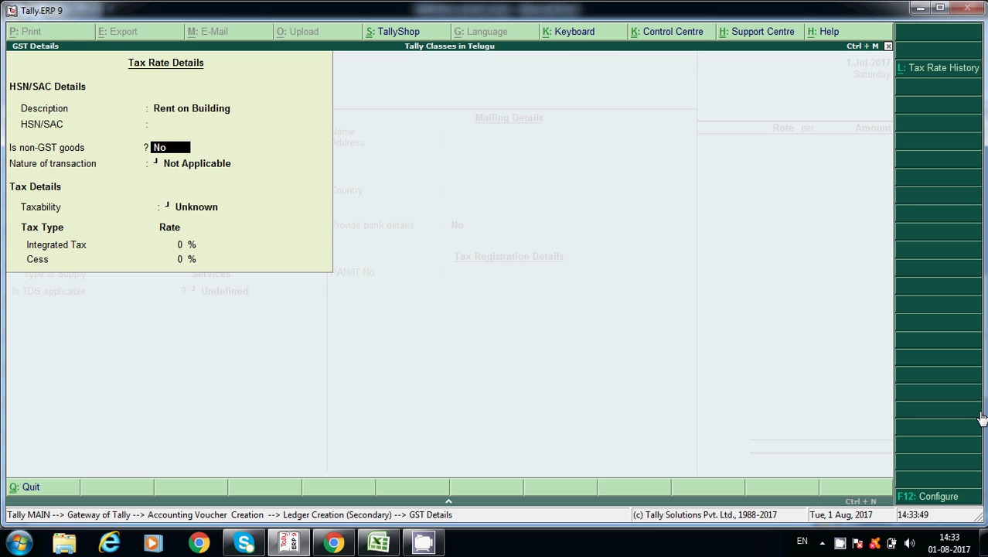
key(BackSpace)
key(BackSpace)
text(423323)
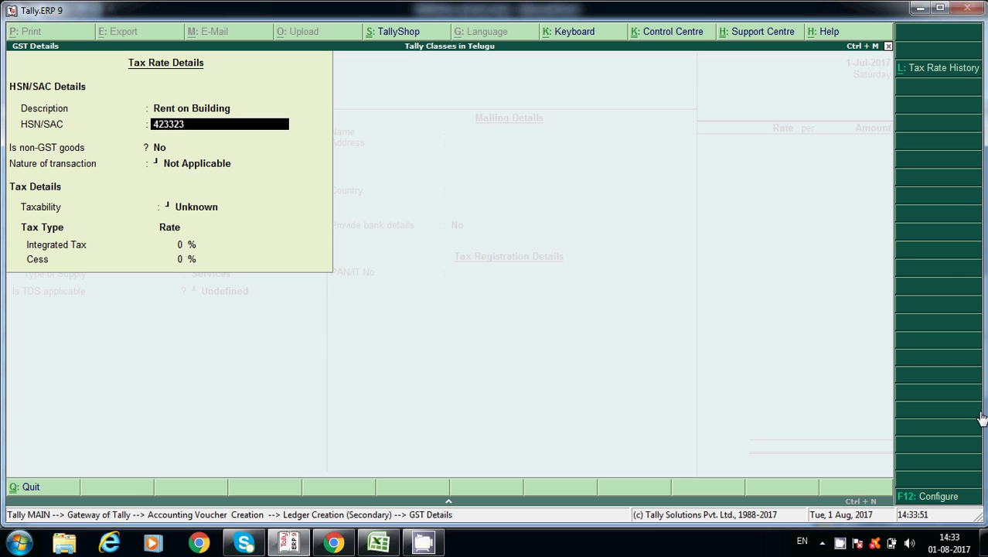
text(23)
key(Return)
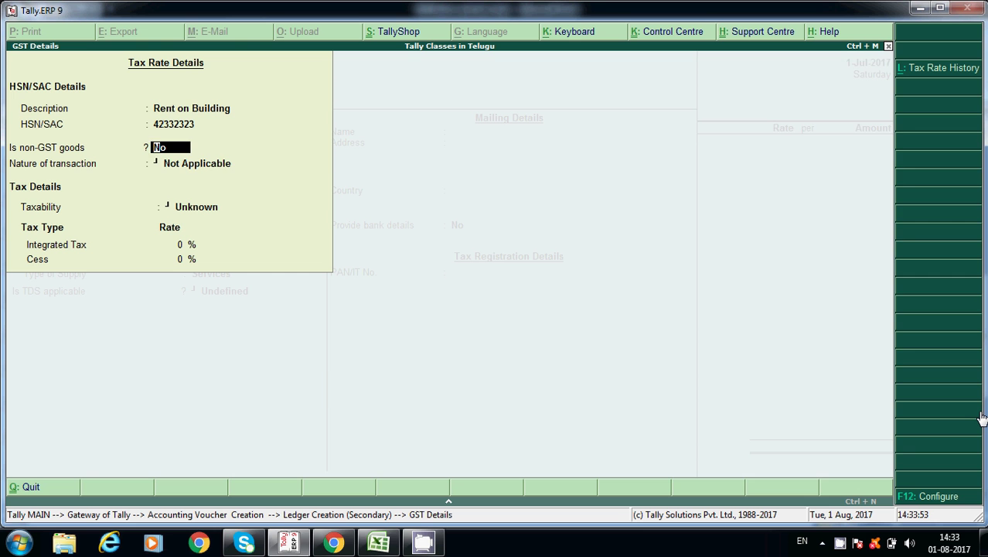
key(Return)
key(Down)
key(Down)
key(Down)
key(Down)
key(Down)
key(Down)
key(Down)
key(Down)
key(Down)
key(Down)
key(Down)
key(Down)
key(Down)
key(Down)
key(Down)
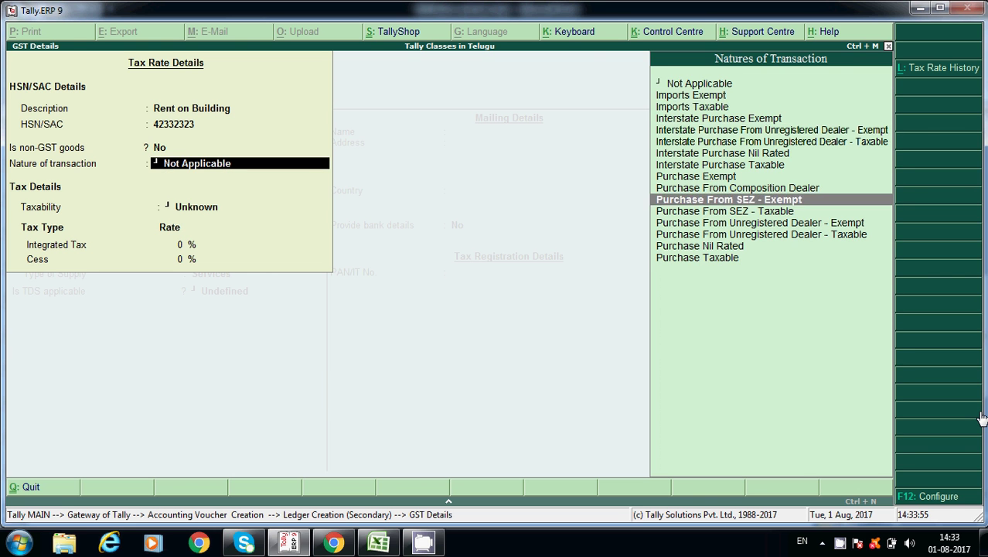
key(Return)
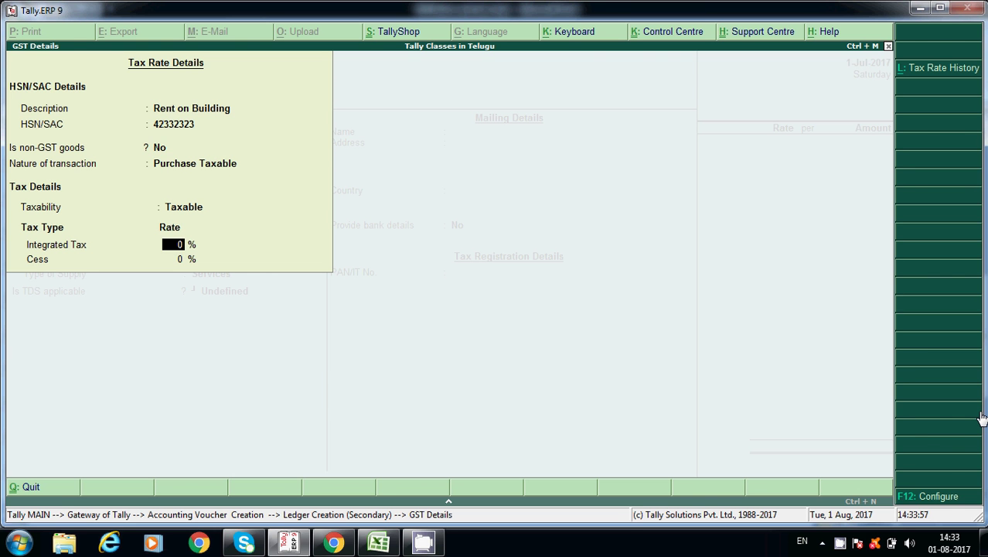
text(12)
key(Return)
key(Return)
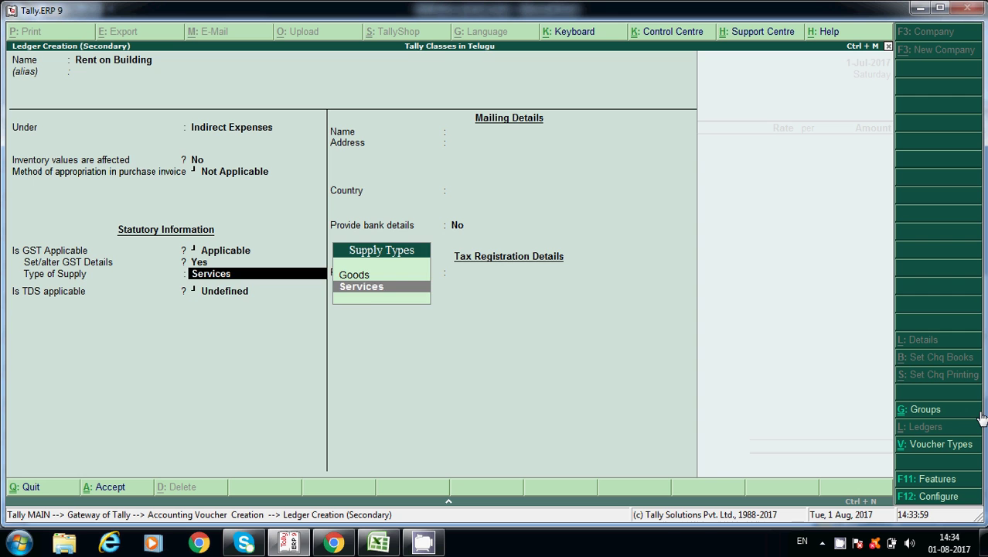
key(Return)
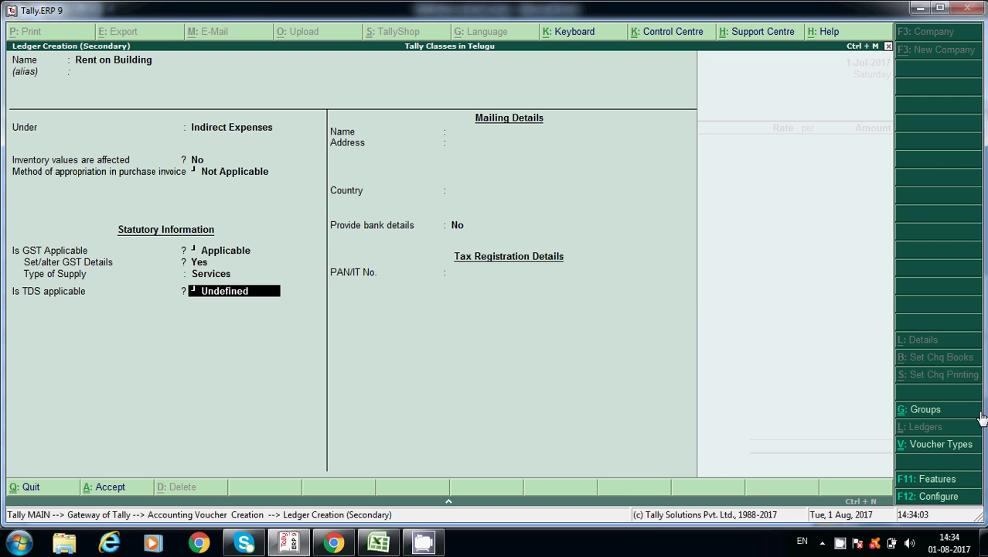
- Set TDS to Applicable on the Rent on Building ledger and choose New Category for its nature of payment
key(Return)
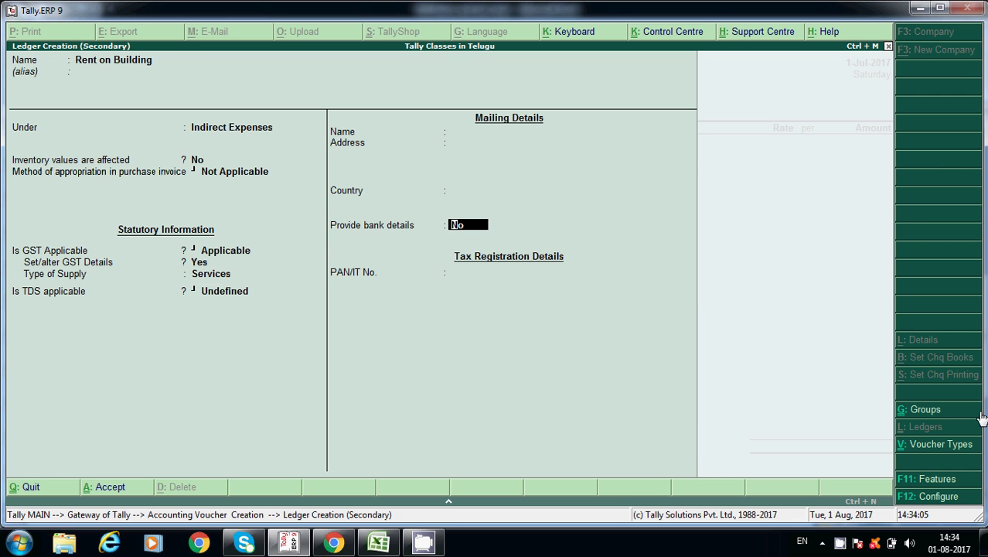
key(BackSpace)
key(Up)
key(Up)
key(Return)
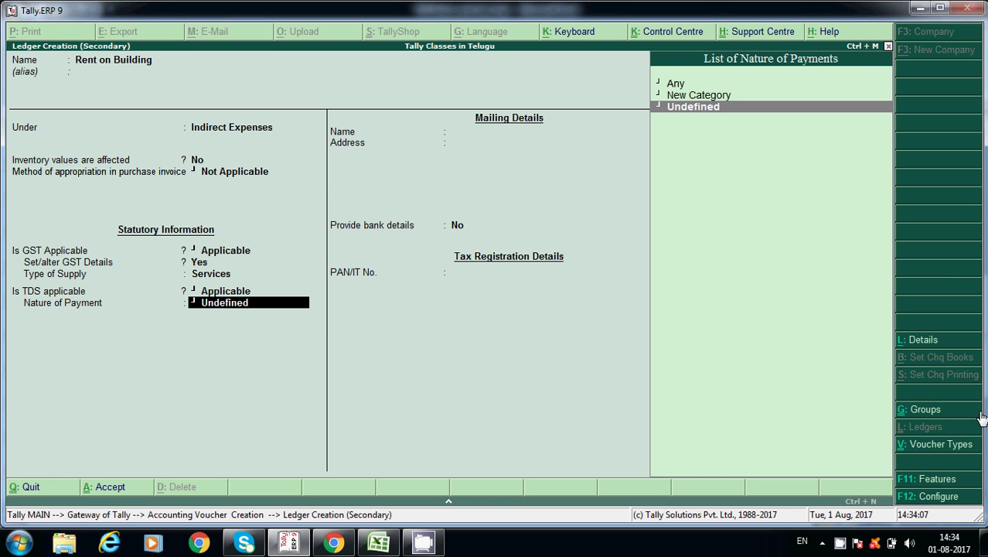
key(Up)
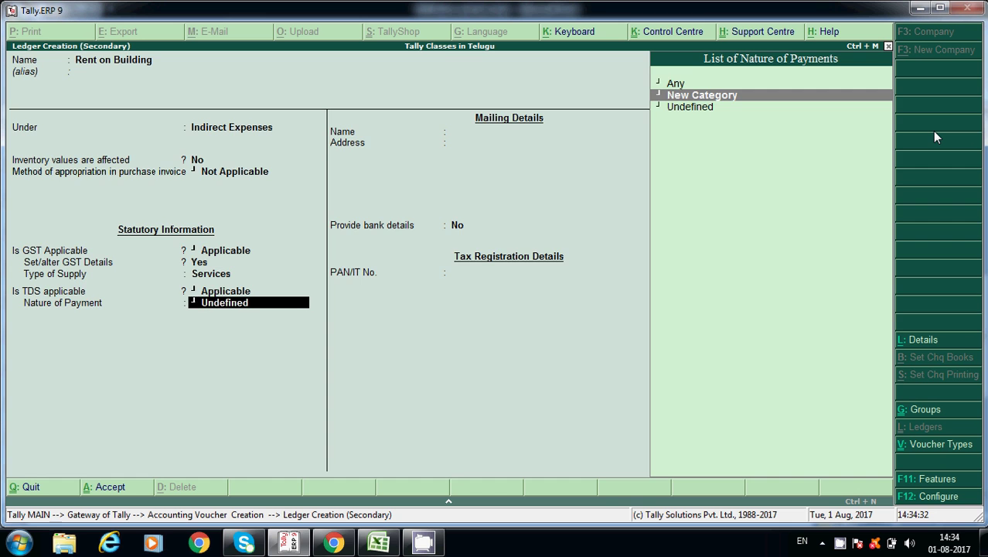
key(Return)
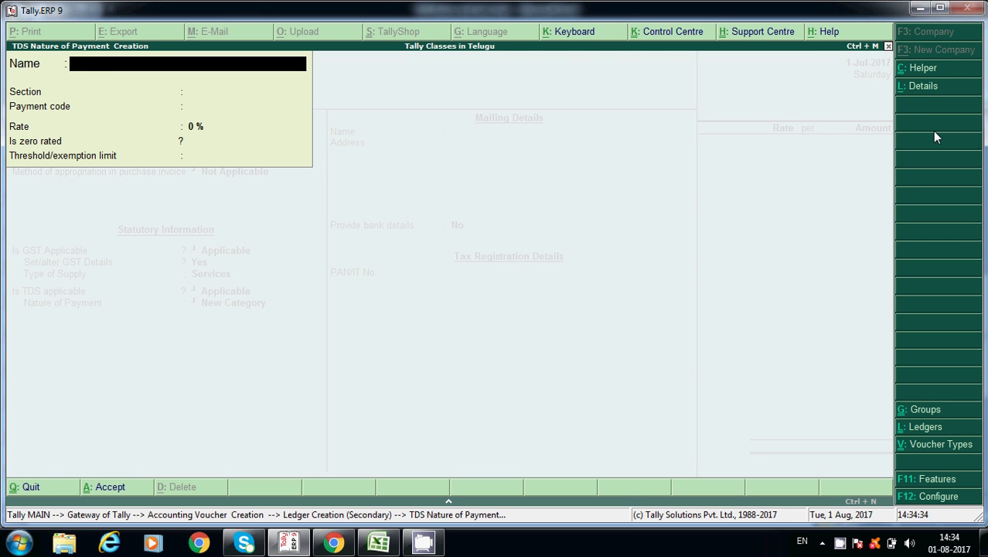
- Name the new nature of payment 'TDS on Building Rent' and enter section 194I
text(TDS on)
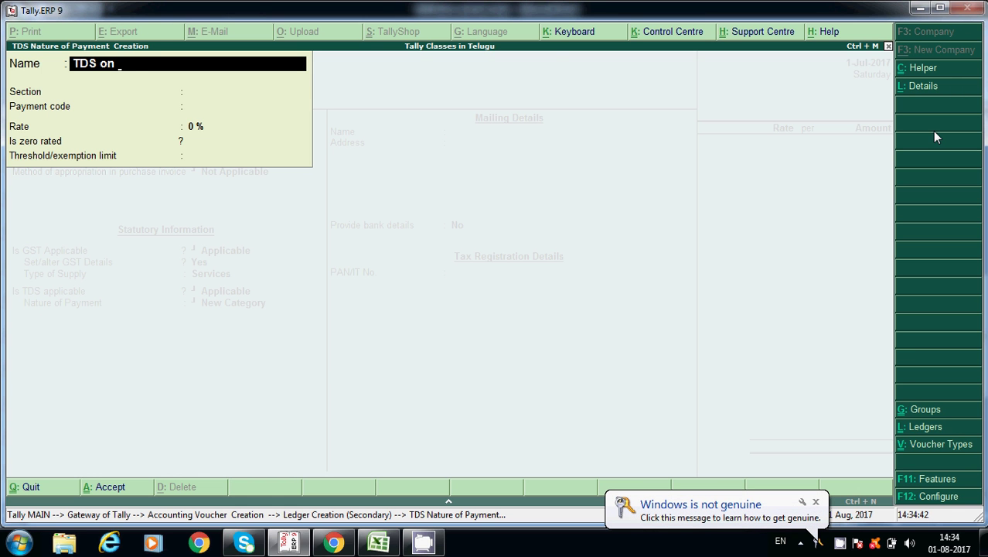
text( Ren)
key(BackSpace)
key(BackSpace)
key(BackSpace)
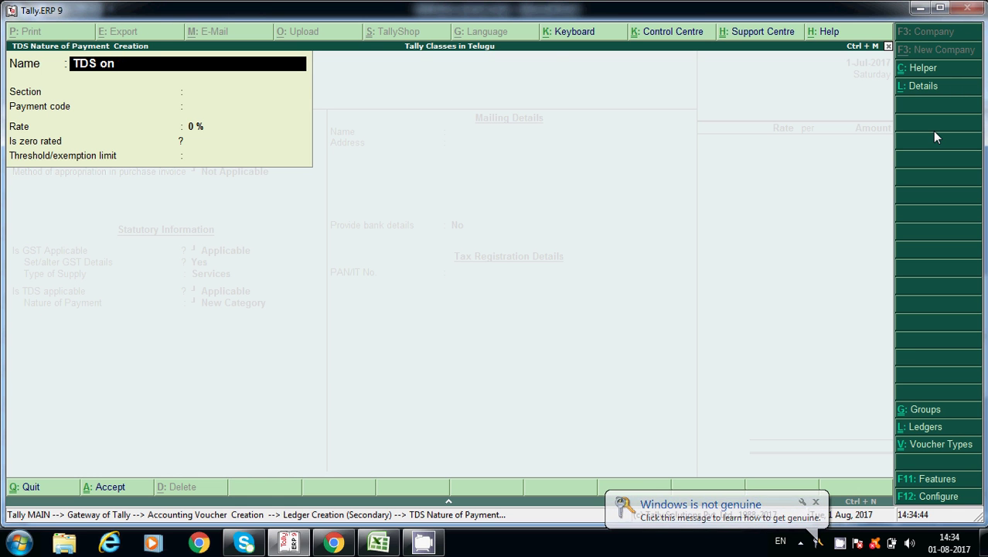
text(Bui)
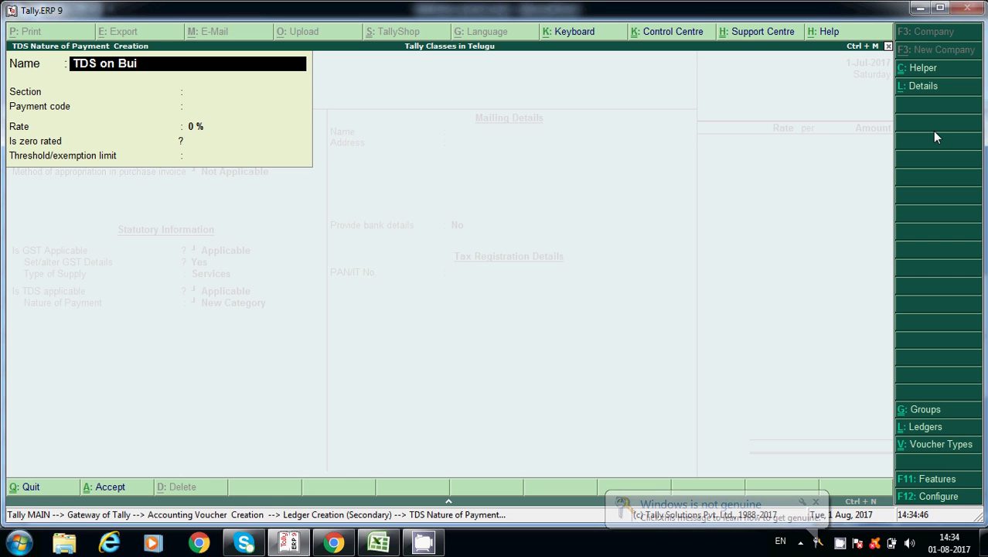
text(lding Rent)
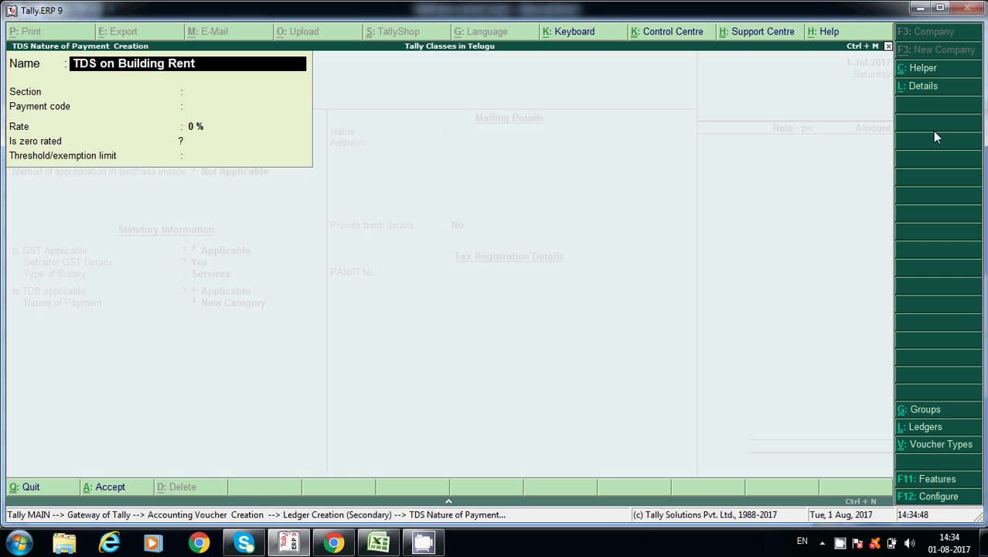
key(Return)
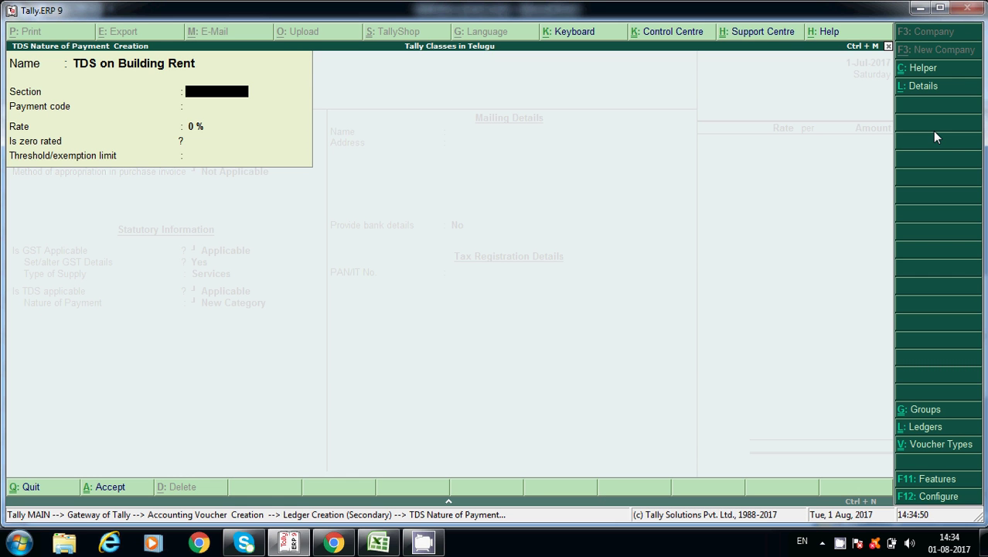
text(194I)
- Confirm section 194I against the Excel rate chart and enter a 10% rate
key(alt+Tab)
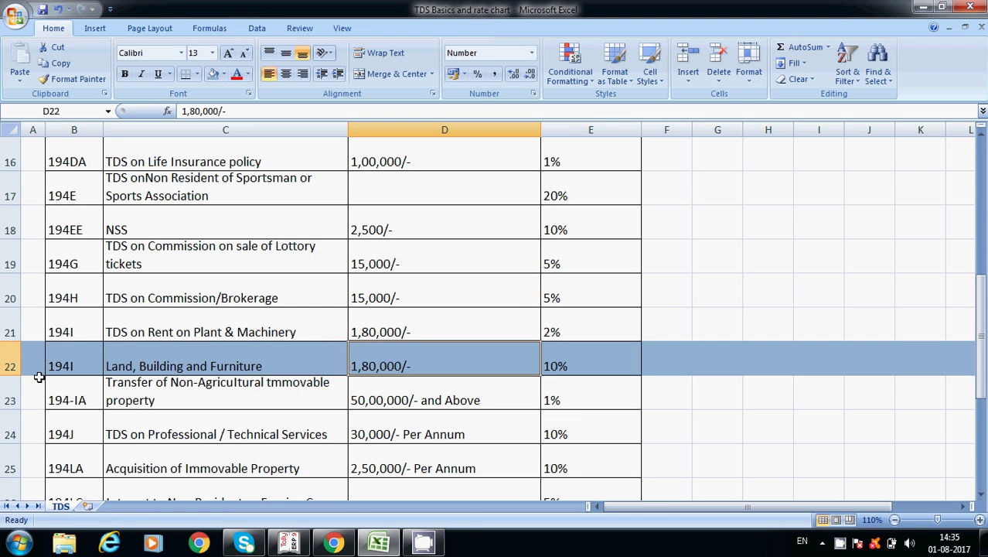
key(alt+Tab)
key(Return)
key(Return)
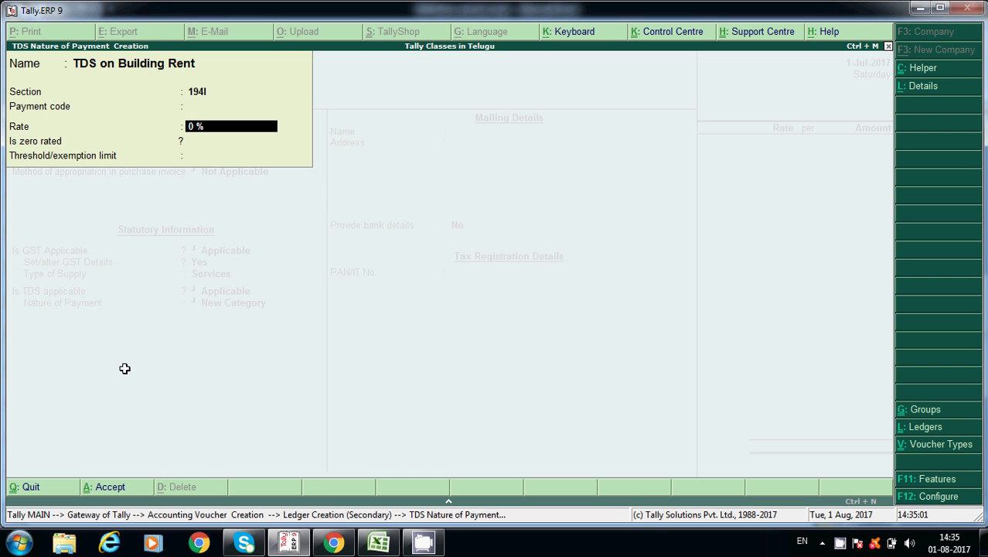
text(10)
key(Return)
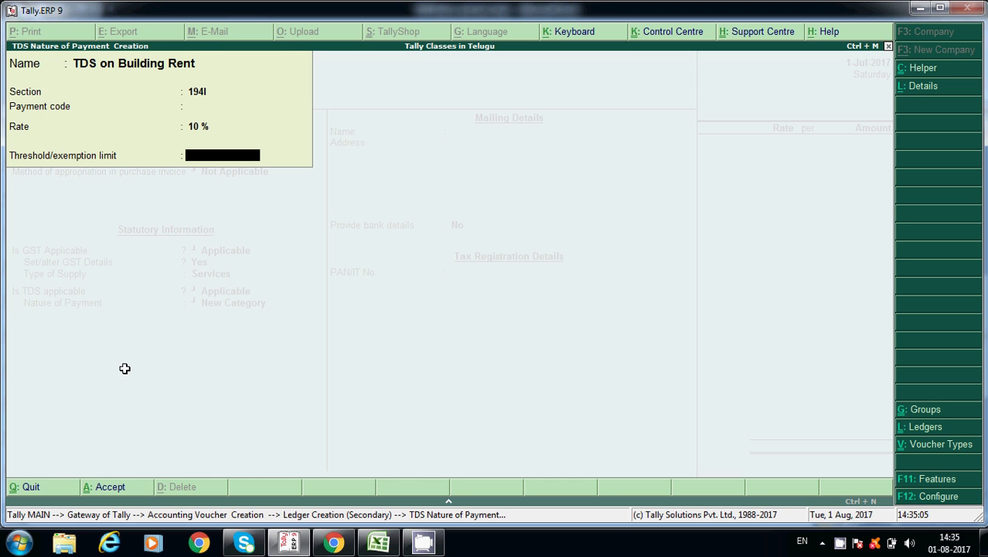
- Set the 15,000 threshold, save TDS on Building Rent, and accept the Rent on Building ledger
key(alt+Tab)
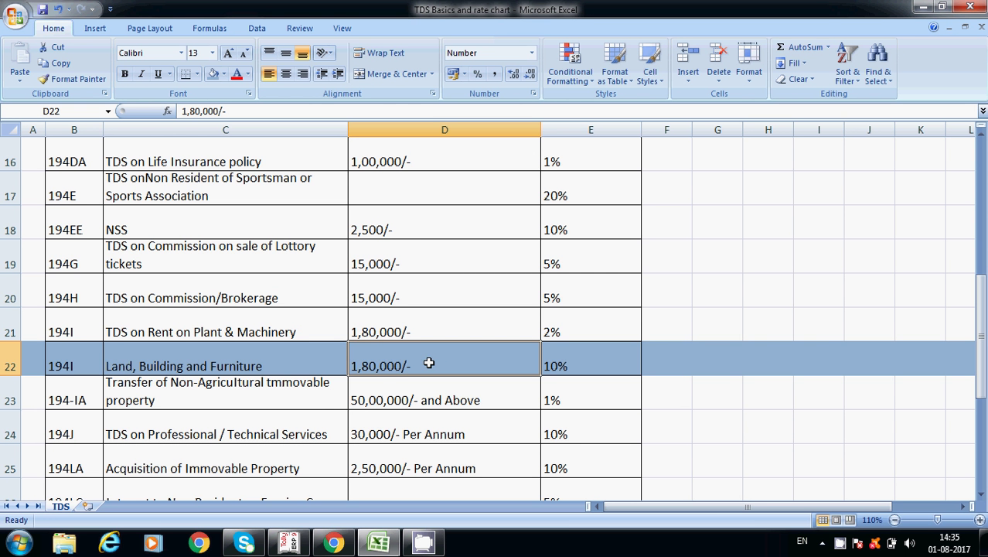
key(alt+Tab)
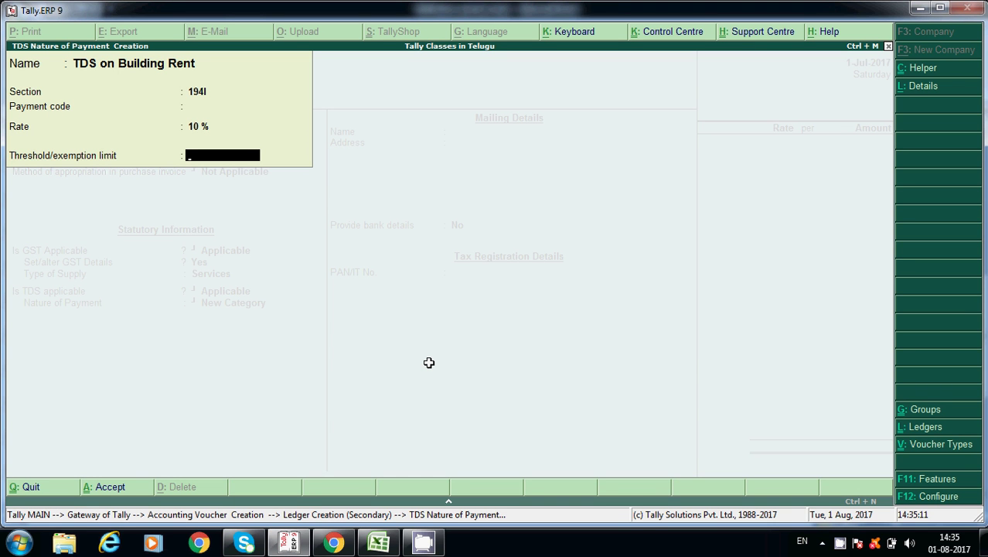
text(15000)
key(Return)
key(Return)
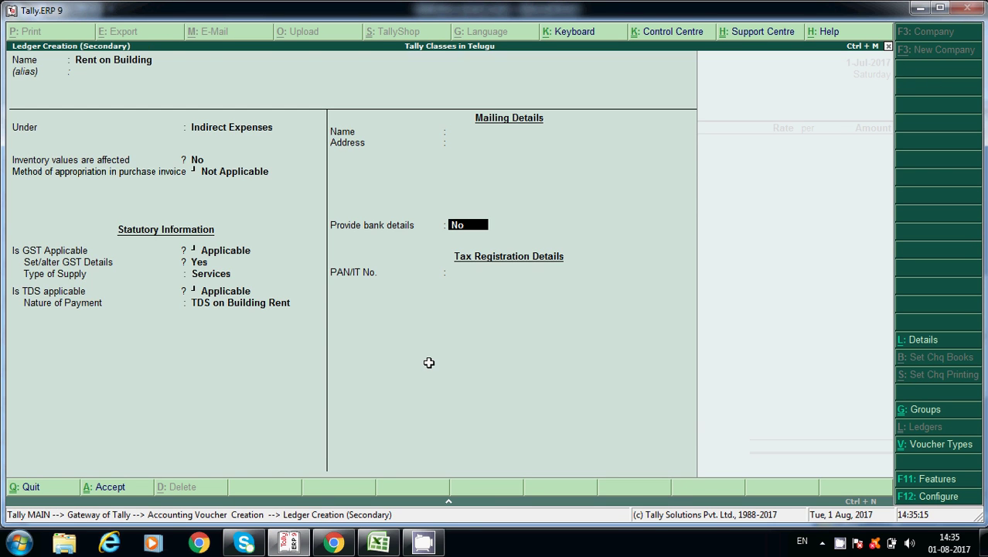
key(Return)
key(Return)
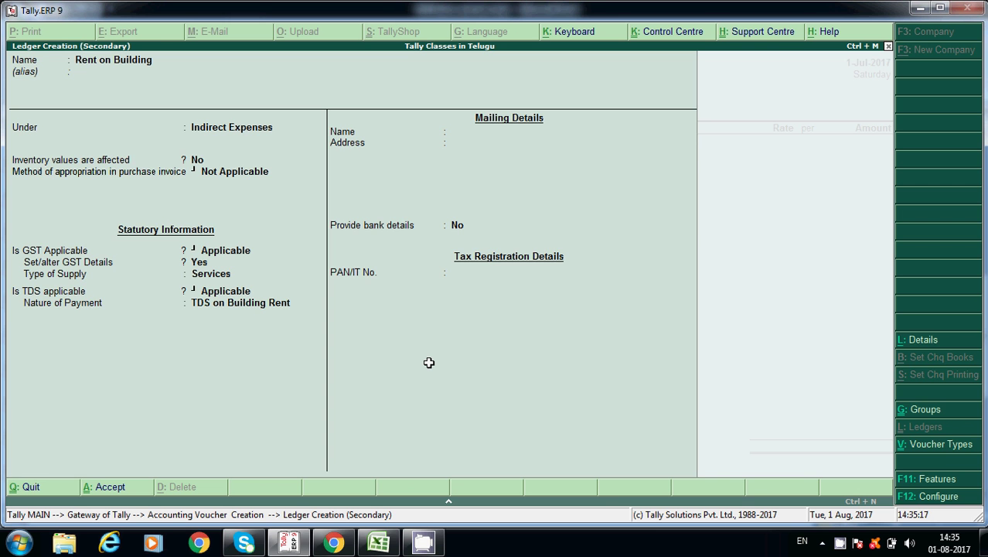
key(Return)
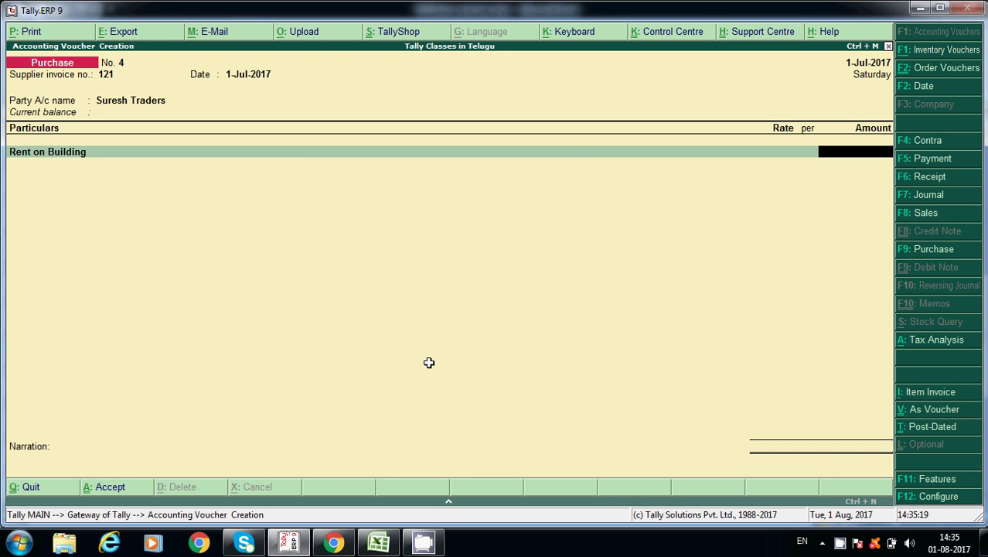
- Enter 16,000 for Rent on Building and add CGST, verifying it as a GST Duties & Taxes ledger
text(1)
text(6,000)
key(Return)
key(Return)
key(Return)
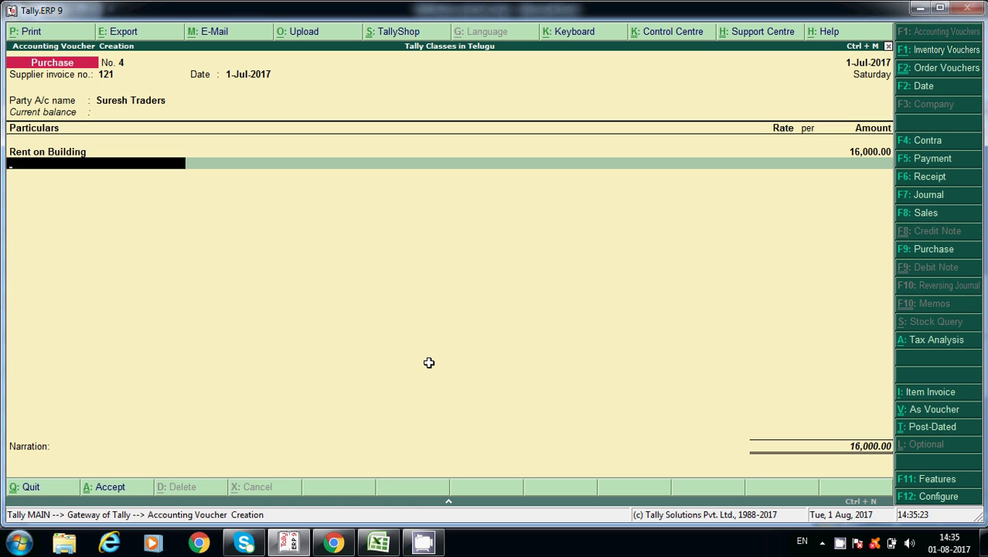
text(C)
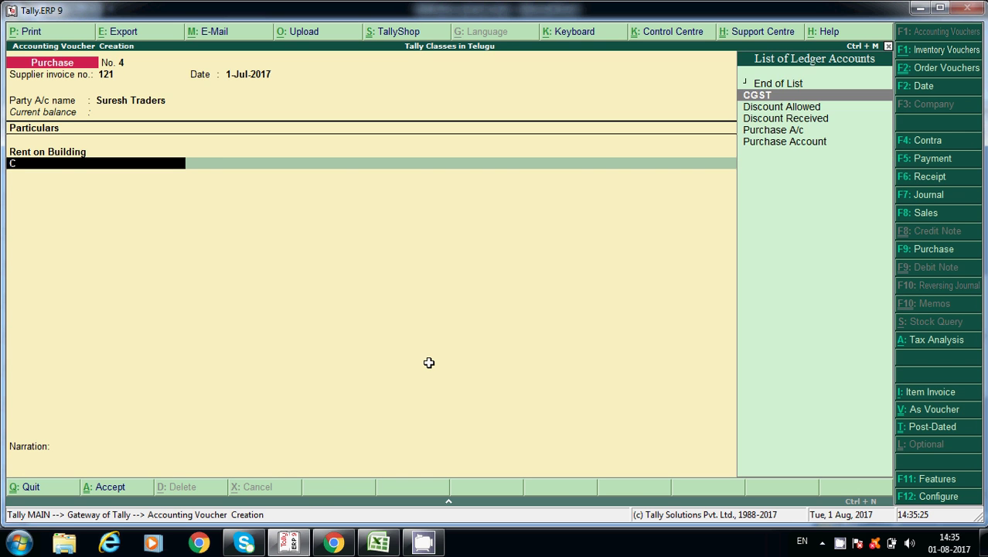
key(Return)
key(Return)
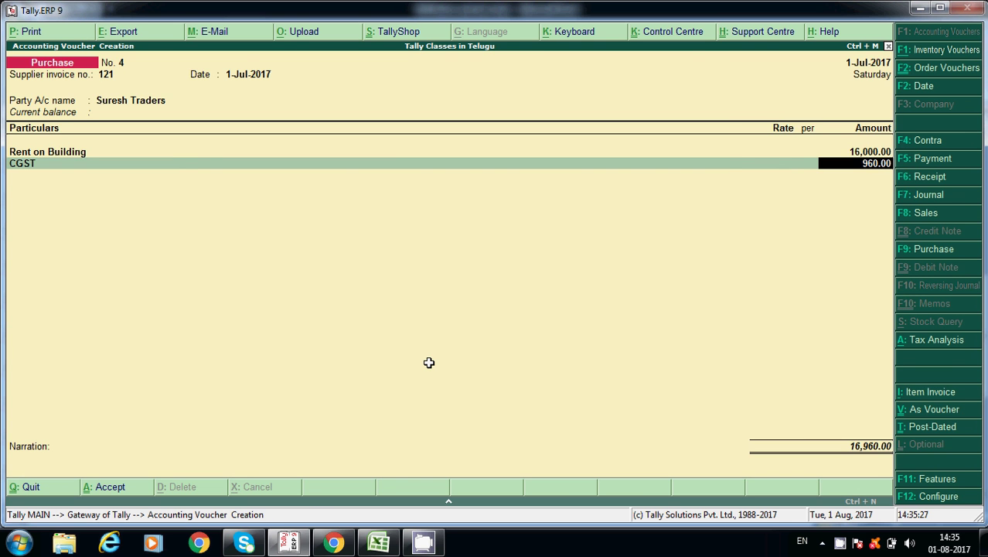
key(BackSpace)
key(ctrl+Return)
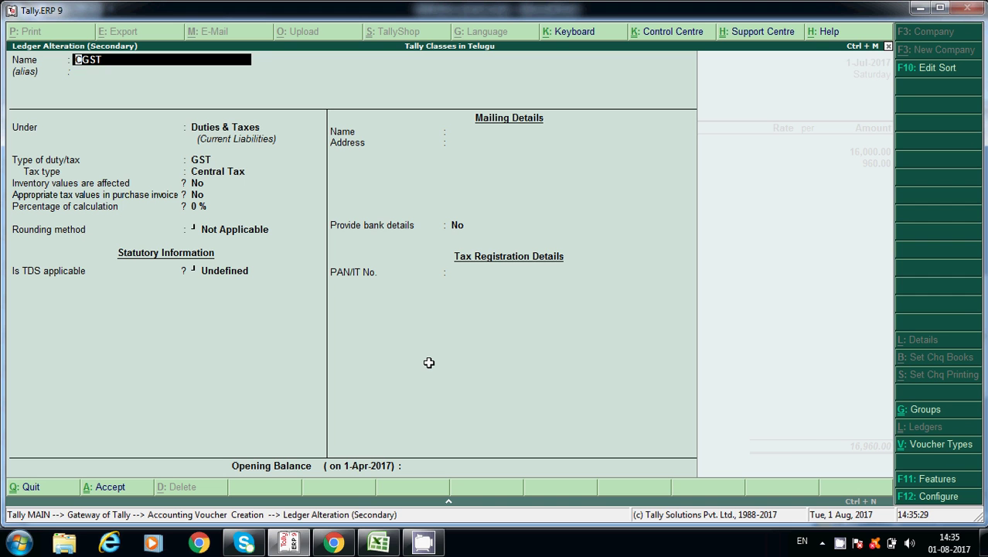
key(Return)
key(Return)
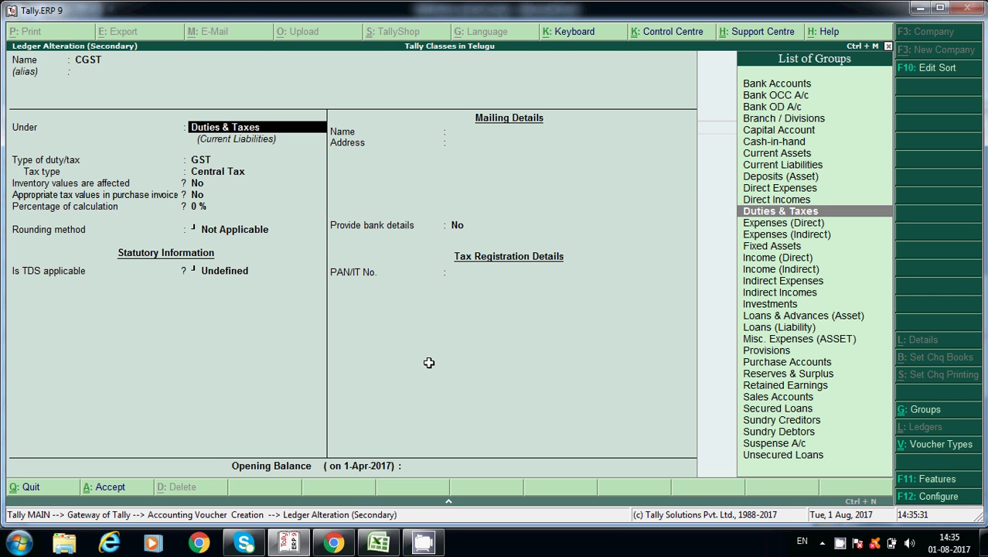
key(Return)
key(Return)
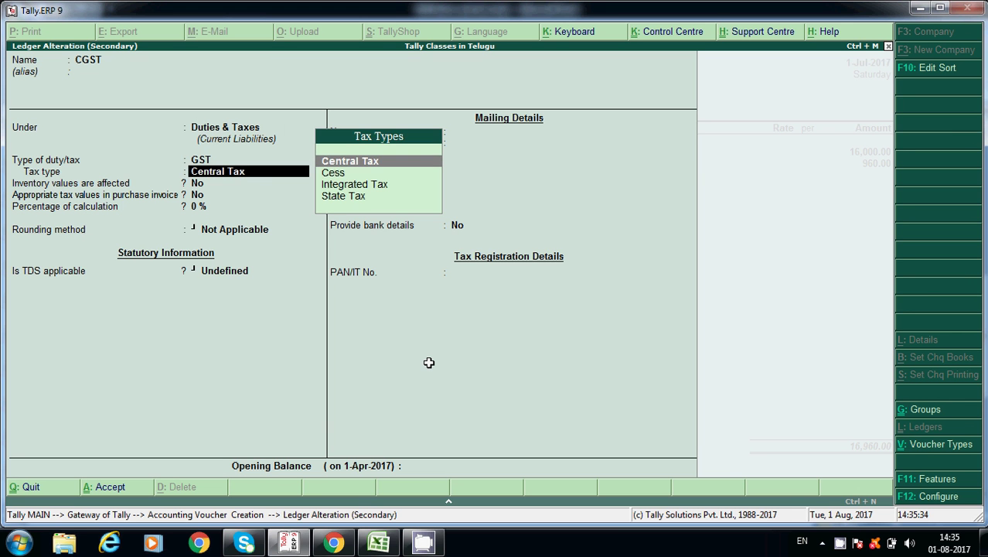
key(Return)
key(Return)
key(Return)
key(Return)
key(Return)
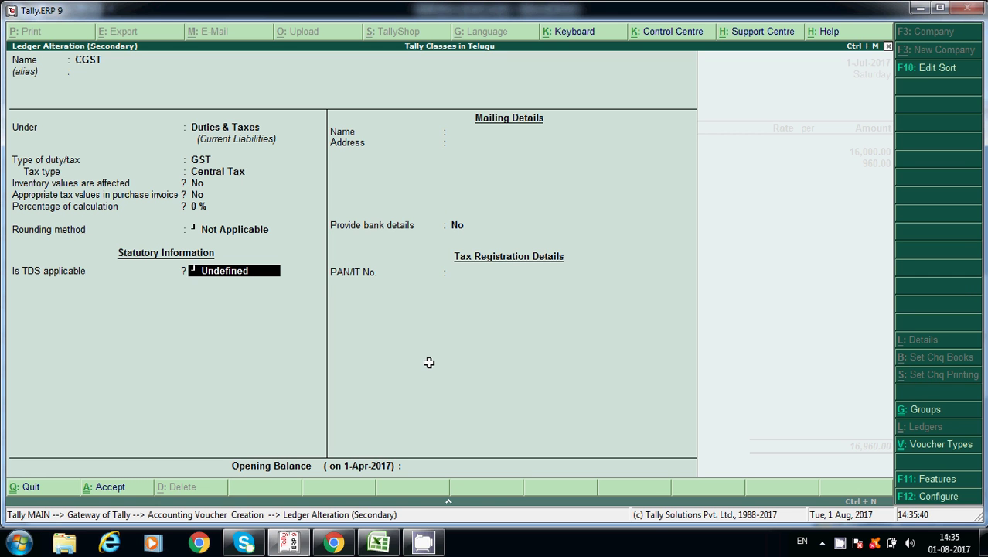
key(Return)
key(Return)
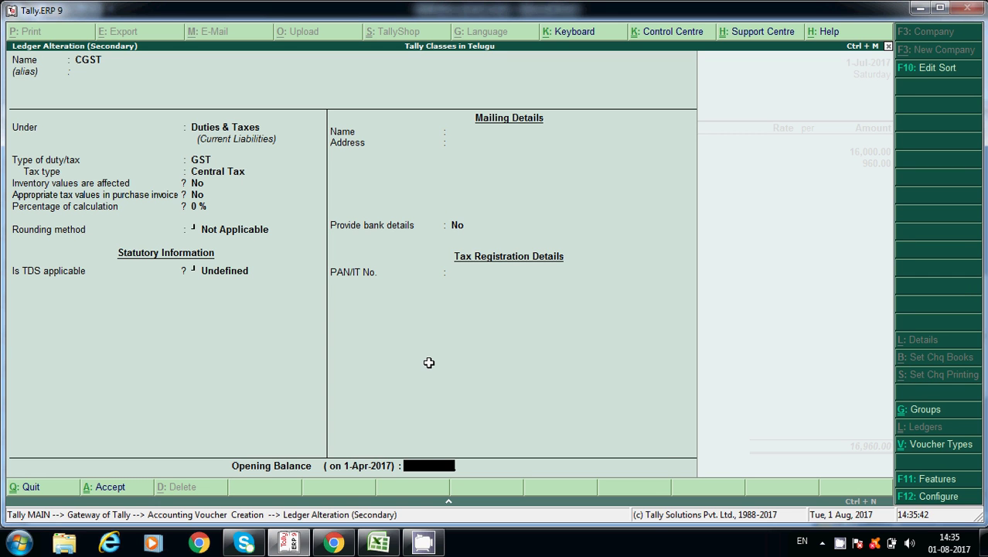
key(Return)
key(Return)
- Keep CGST at 960.00 and add SGST at 960.00 after confirming its State Tax ledger settings
key(Return)
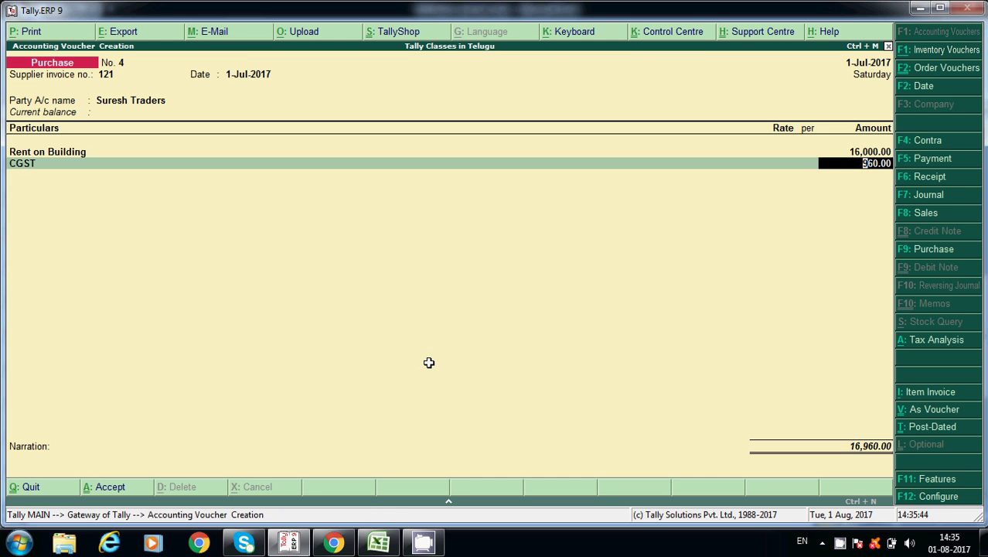
key(Return)
text(Sg)
key(Return)
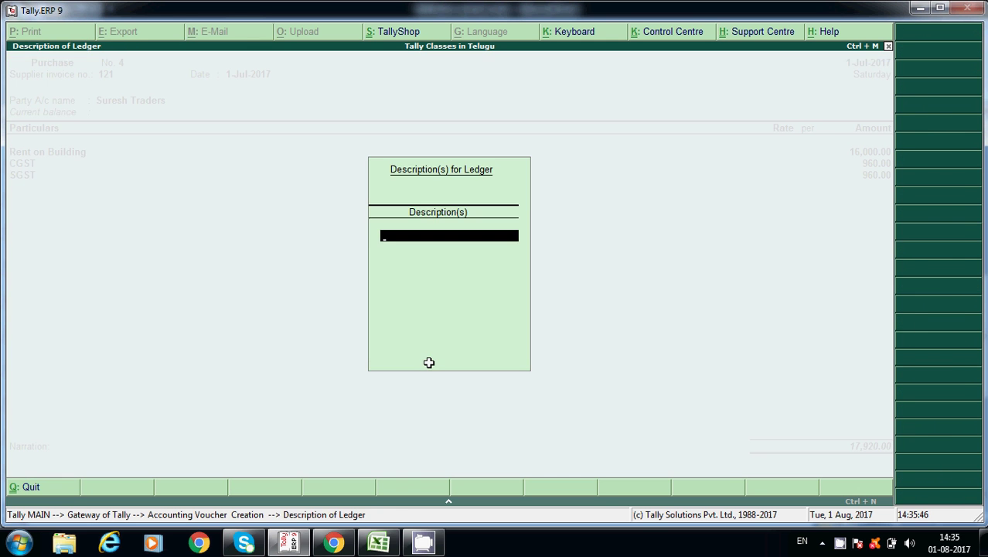
key(Return)
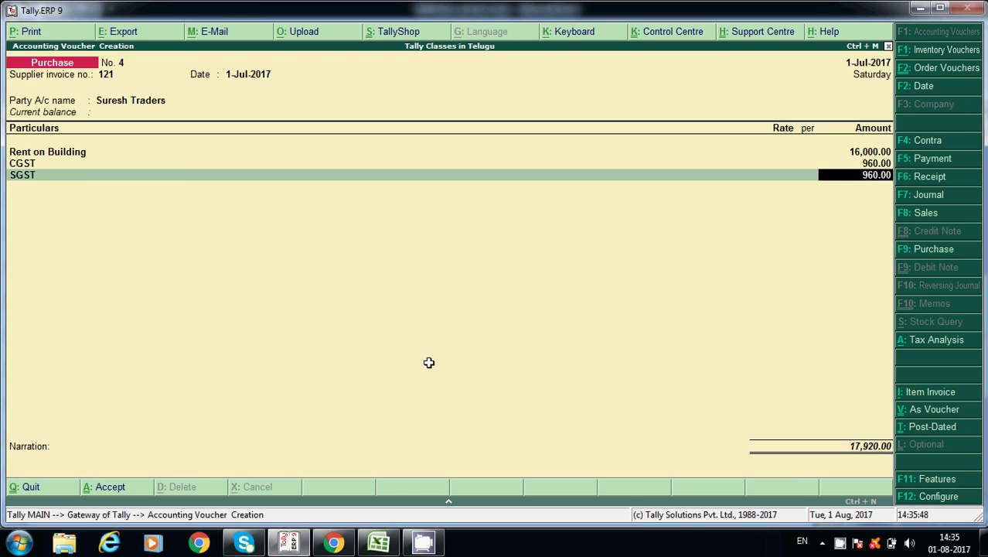
key(BackSpace)
key(ctrl+Return)
key(Return)
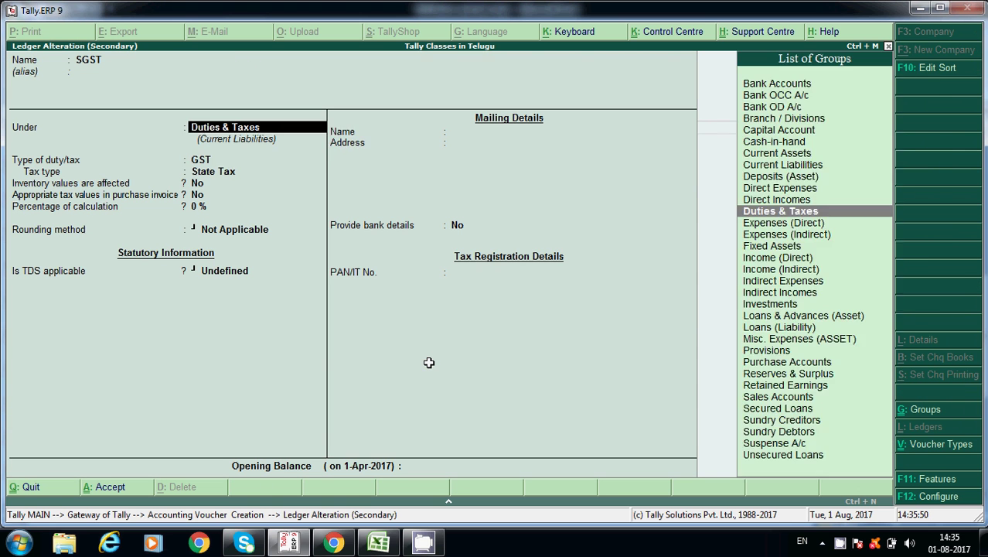
key(Return)
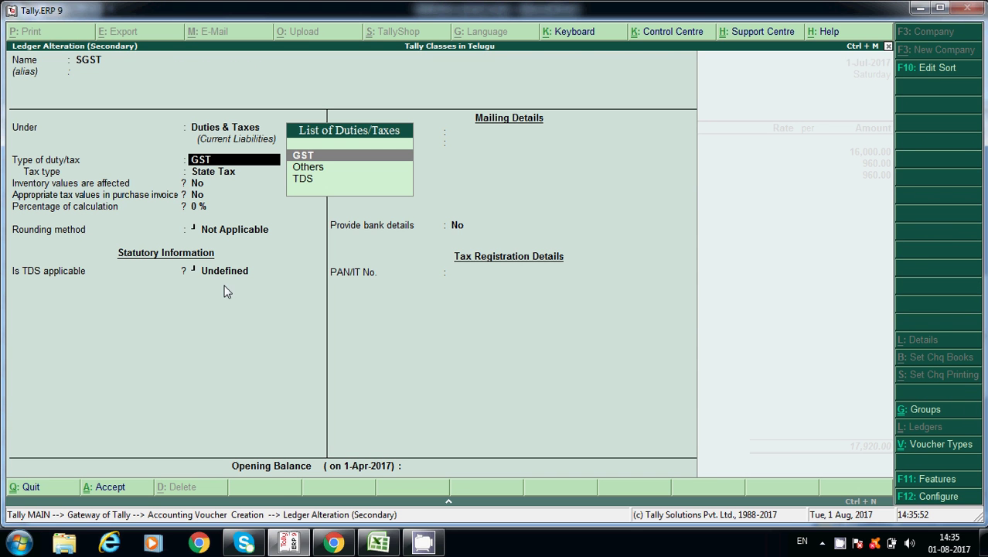
key(Return)
key(Return)
key(Return)
key(Return)
key(Return)
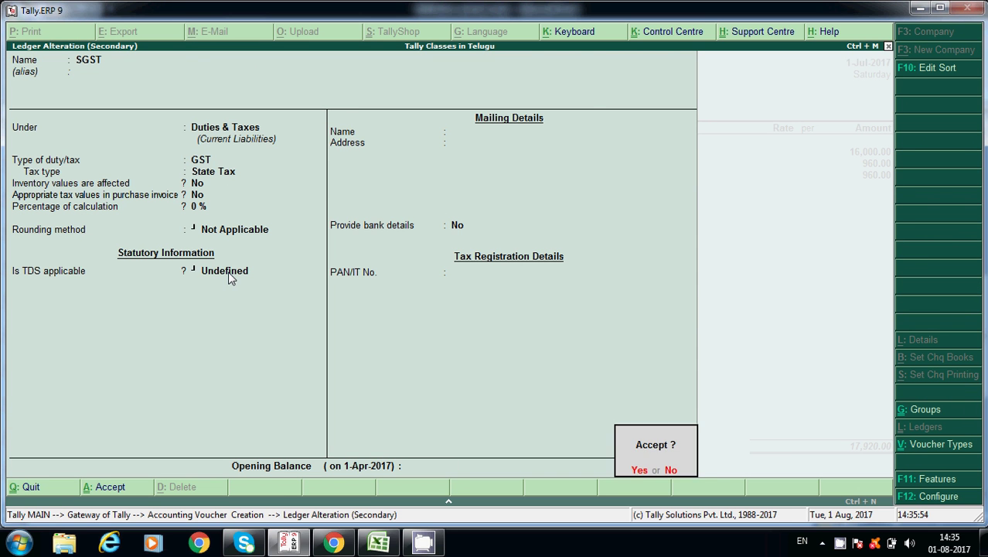
key(Return)
key(Return)
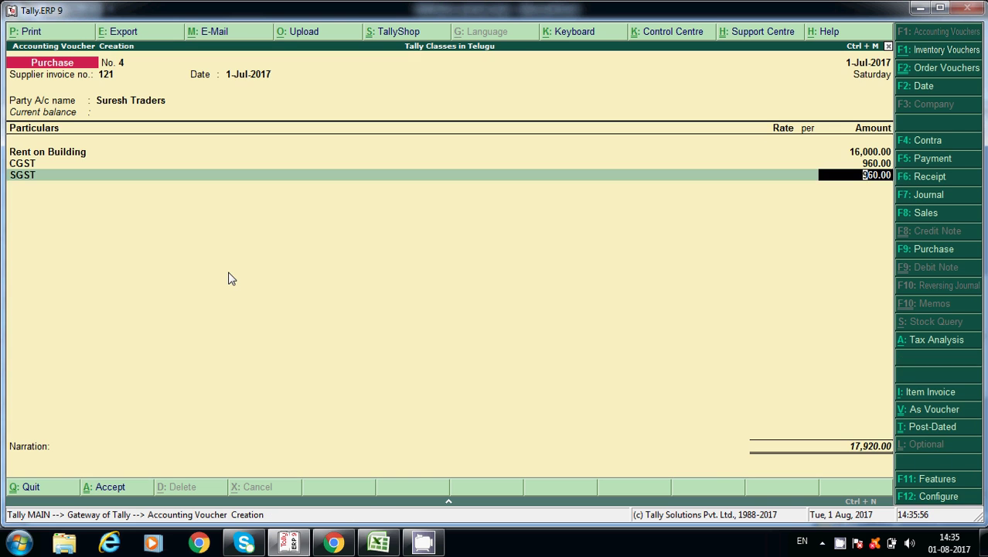
key(Return)
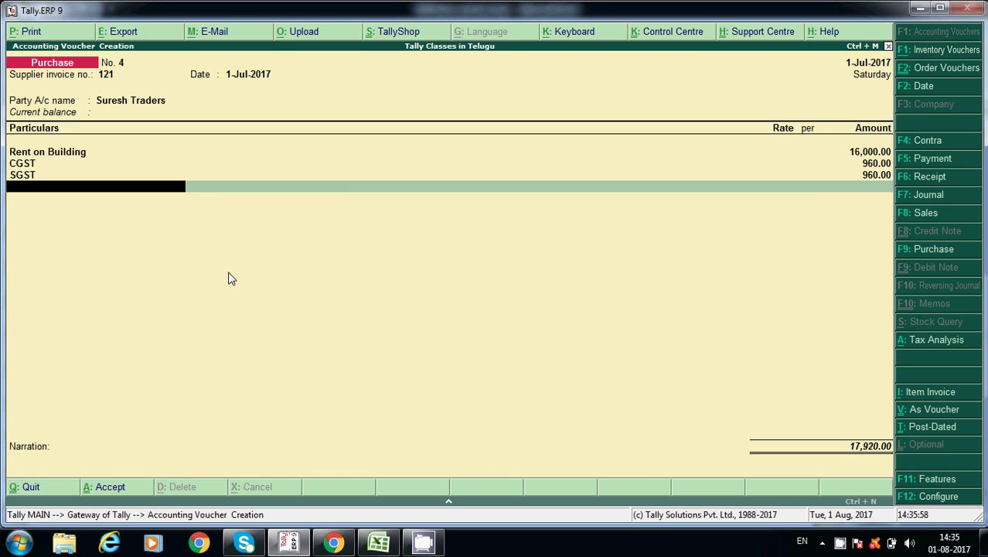
- Start a new ledger from Particulars named 'TDS on Building Rent - 194I'
text(T)
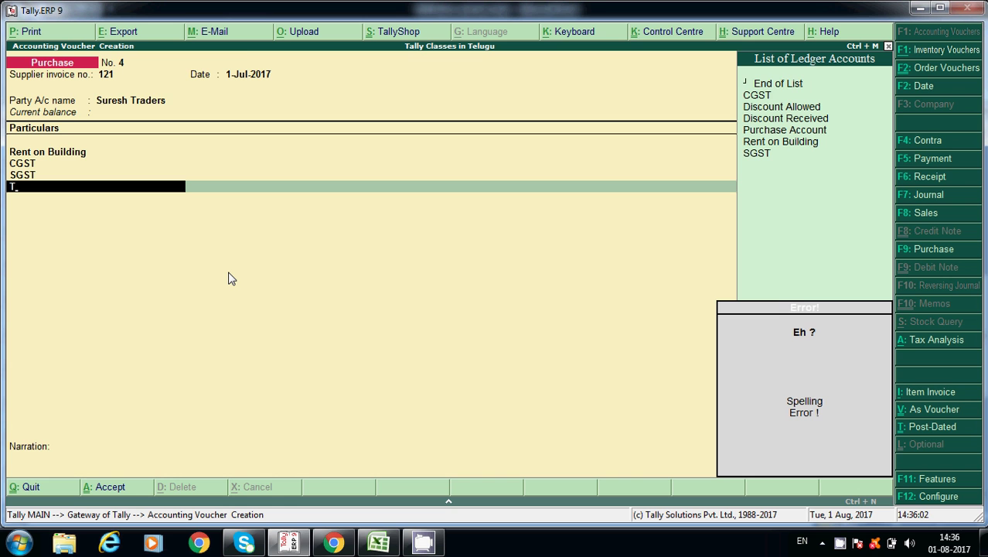
key(BackSpace)
key(alt+c)
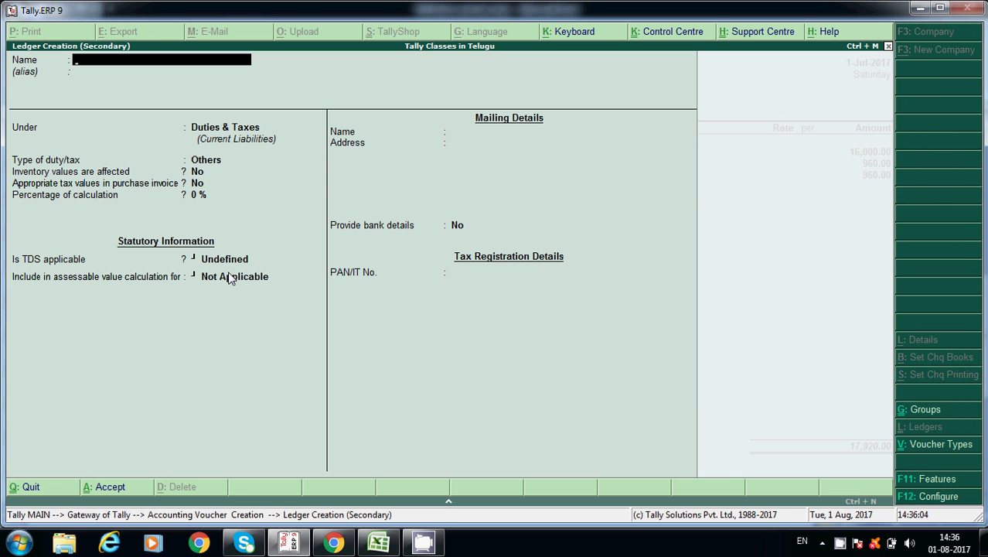
text(TDS on RE)
key(BackSpace)
key(BackSpace)
key(BackSpace)
text(n Building Rent)
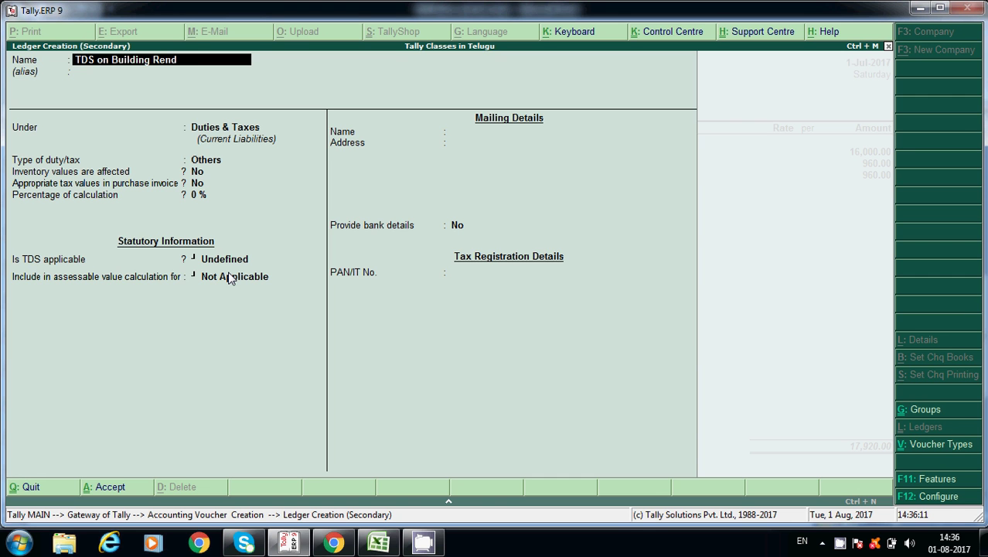
key(Return)
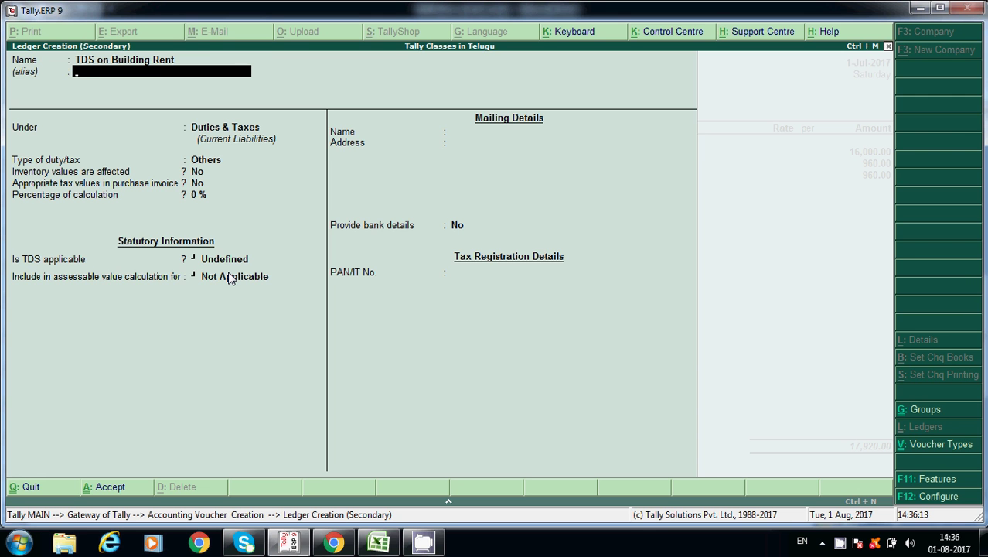
key(BackSpace)
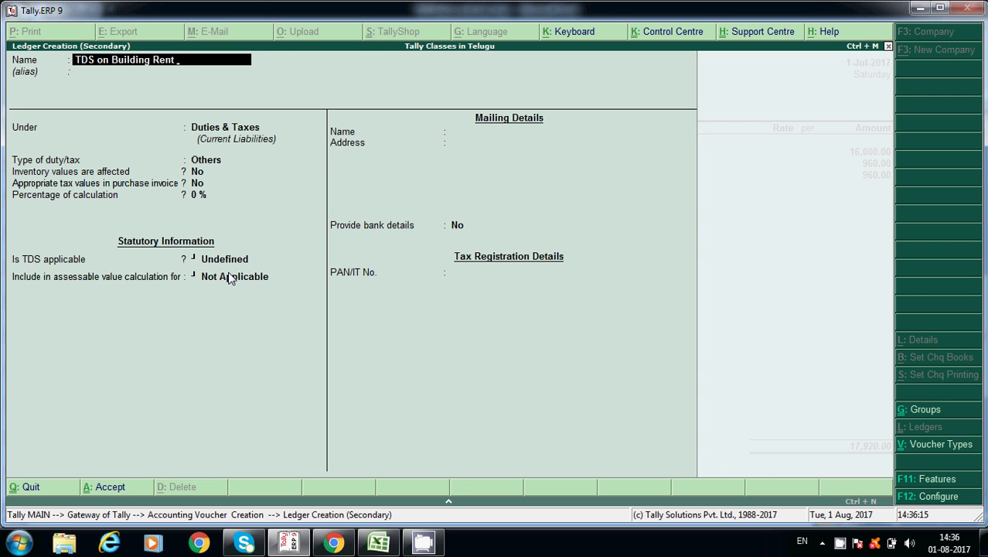
text(194I)
key(Return)
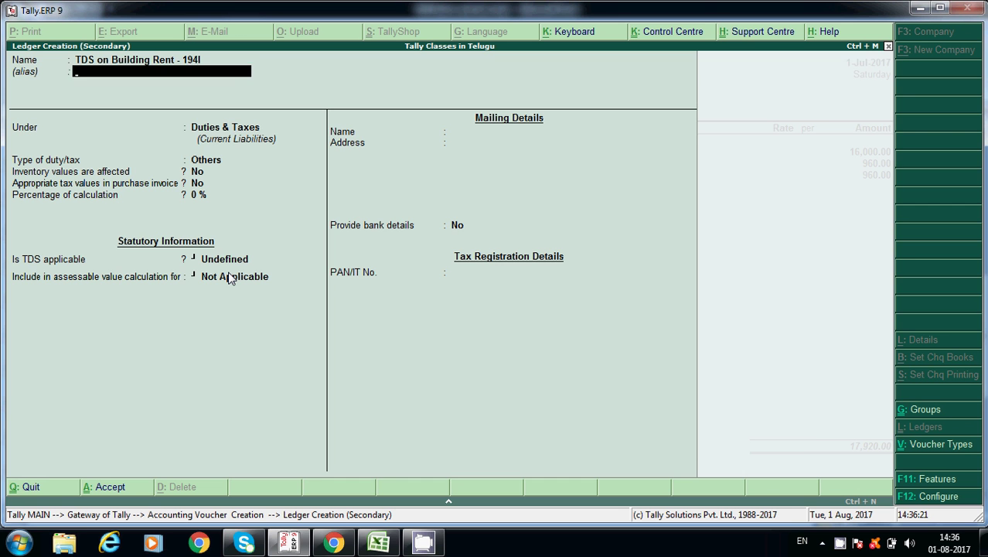
- Place it under Duties & Taxes as type TDS with nature TDS on Building Rent, and save
key(Return)
key(Return)
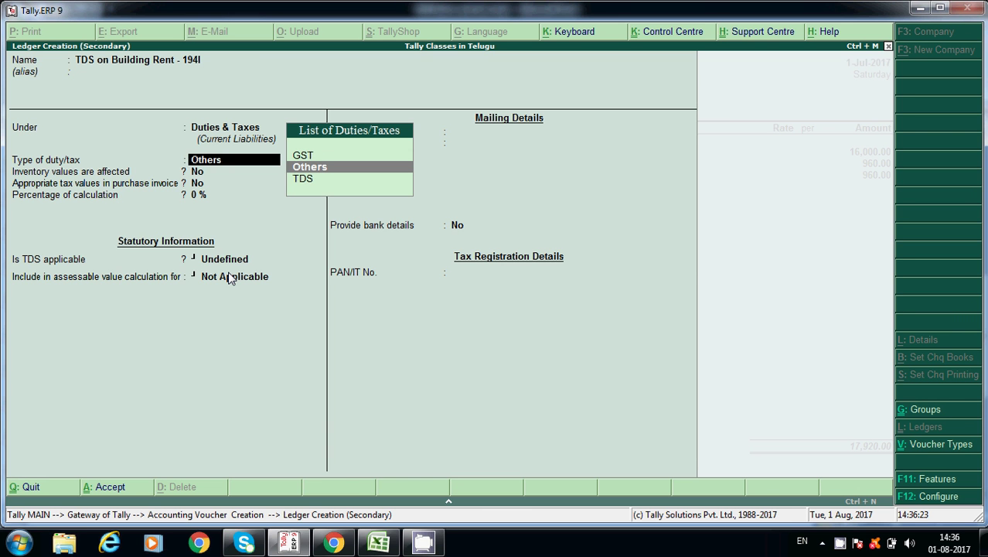
key(Down)
key(Return)
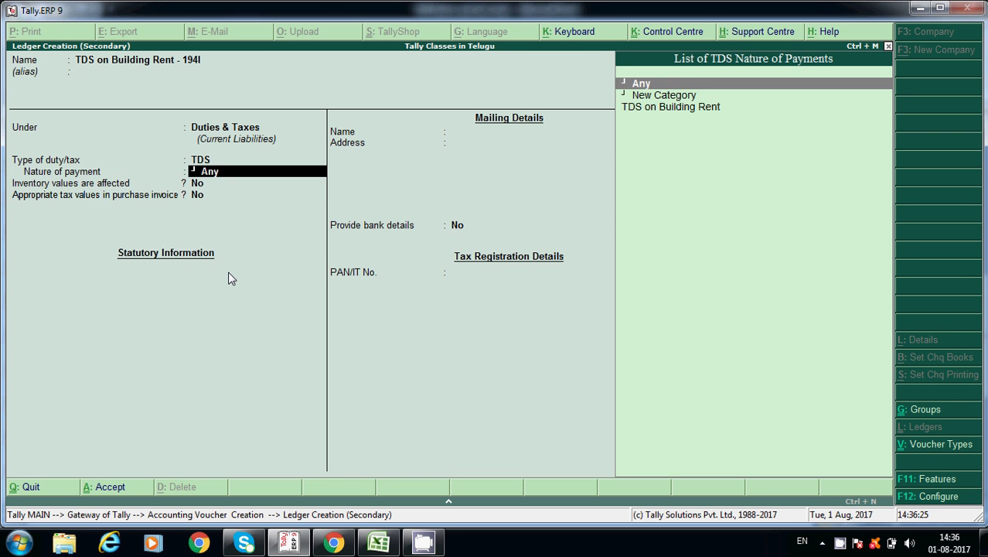
key(Down)
key(Down)
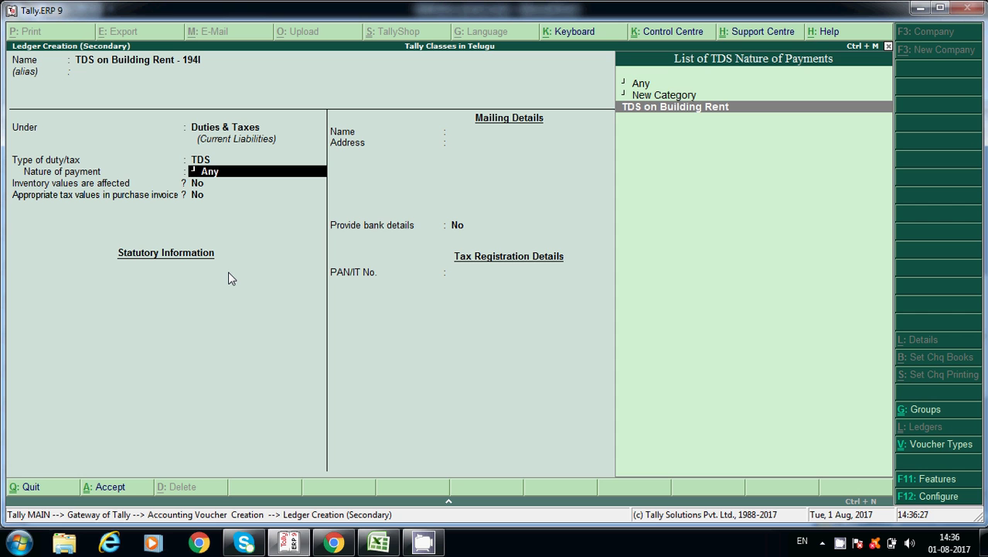
key(Return)
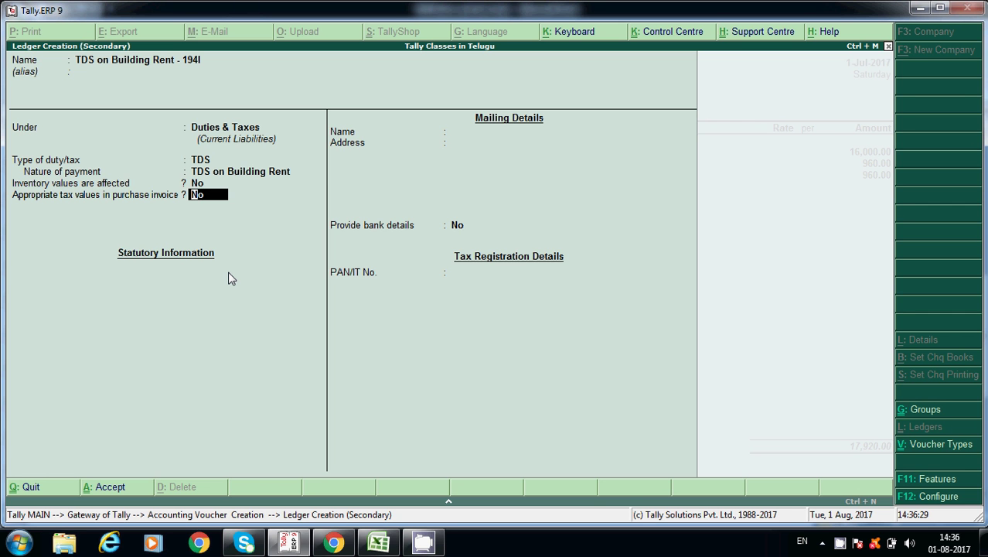
key(Return)
key(Return)
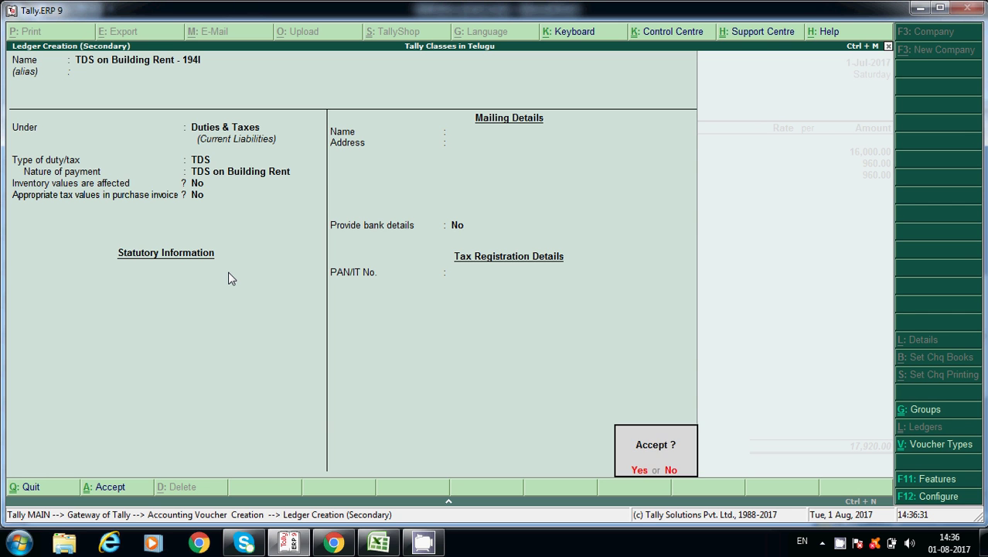
key(Return)
key(Return)
key(Return)
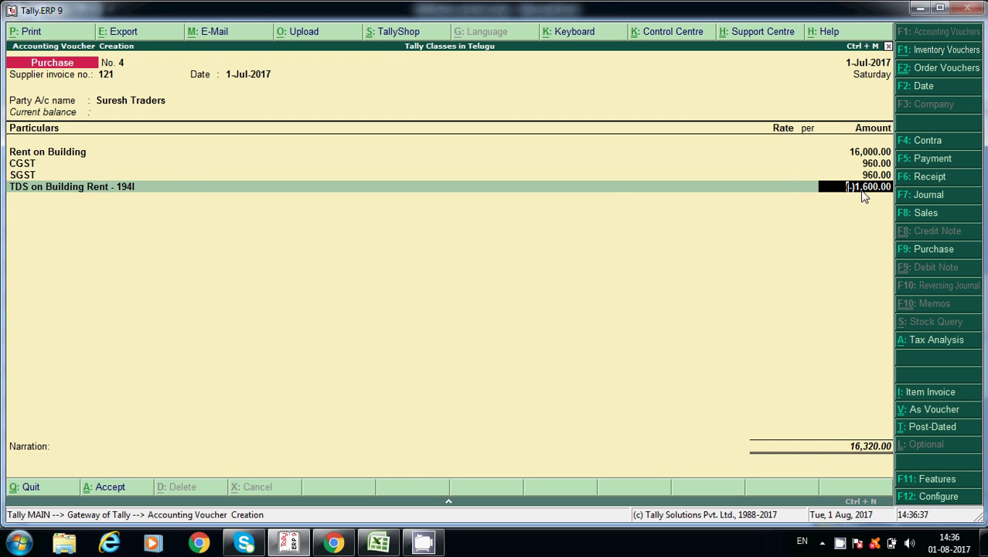
- Change the rent amount to 14000 and step through the TDS and tax lines
key(BackSpace)
key(BackSpace)
key(BackSpace)
key(BackSpace)
key(BackSpace)
key(BackSpace)
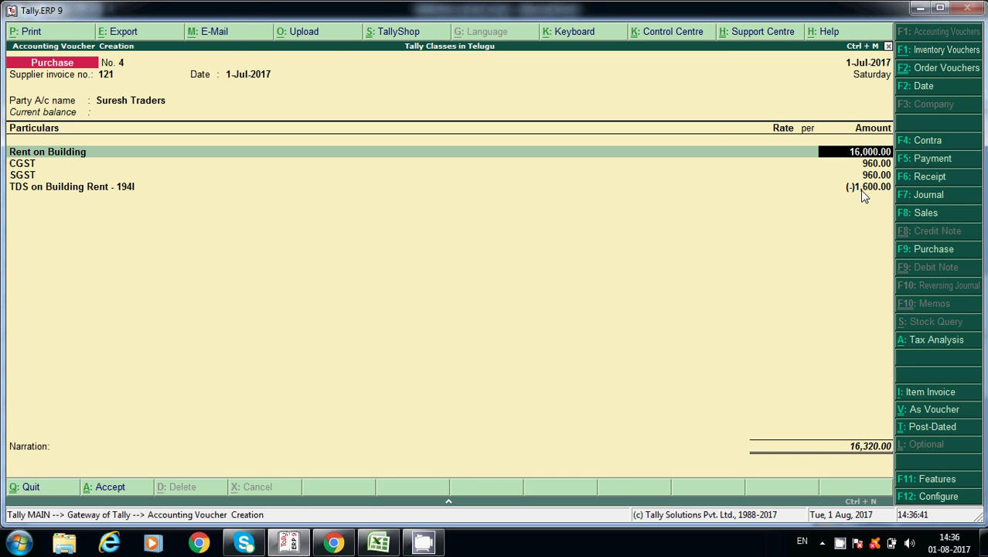
text(14000)
key(Return)
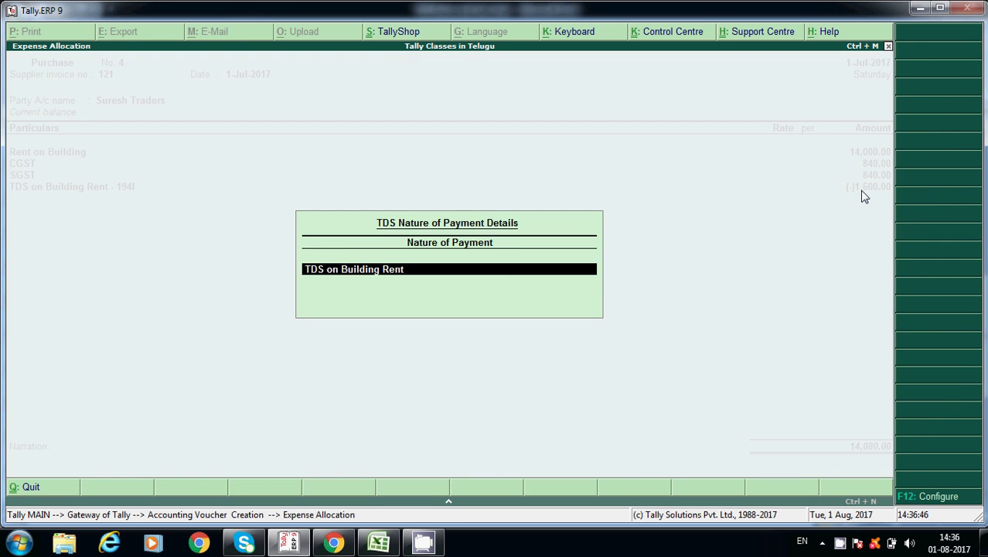
key(Return)
key(Return)
key(Return)
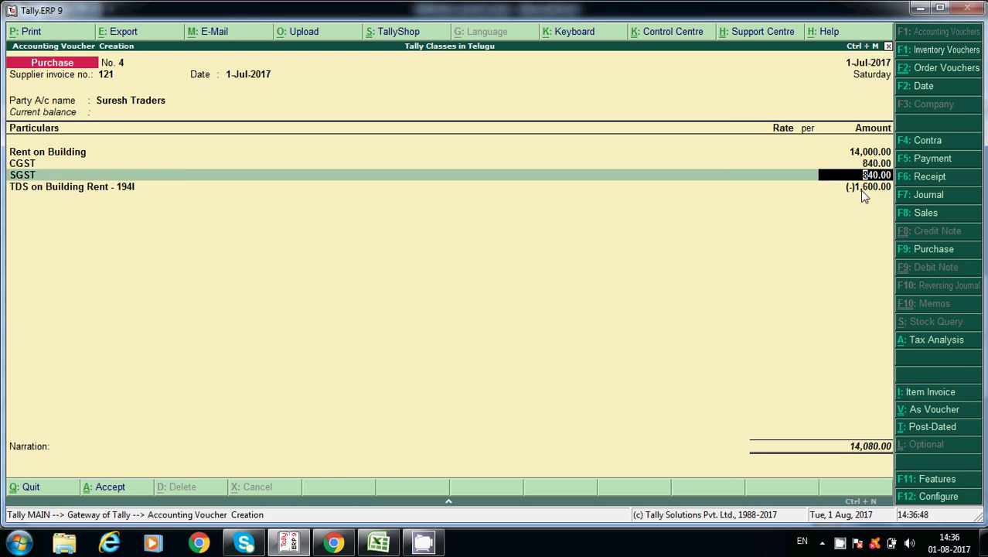
key(Return)
key(Return)
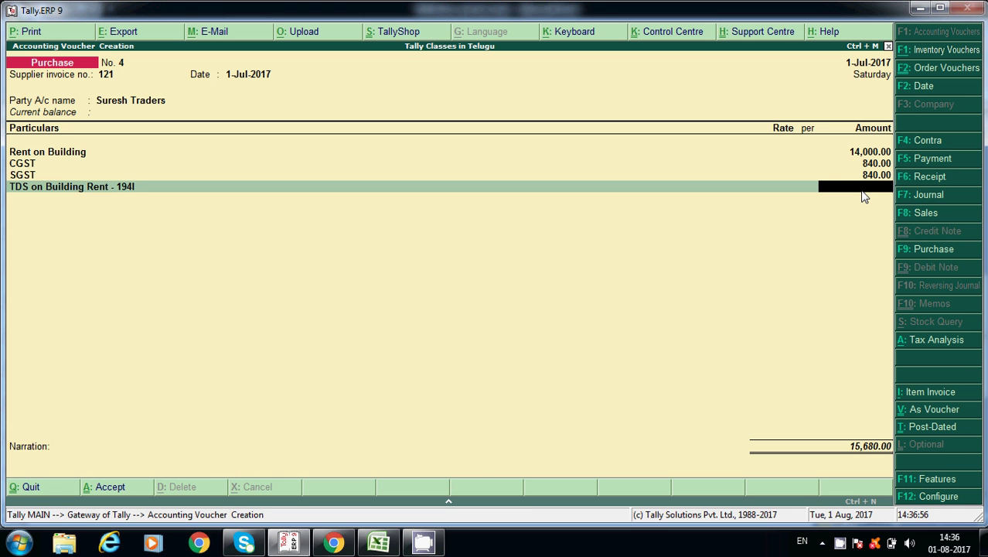
- Correct the rent to 16000, leave narration empty and save purchase voucher No. 4
key(BackSpace)
key(BackSpace)
key(BackSpace)
key(BackSpace)
key(BackSpace)
key(BackSpace)
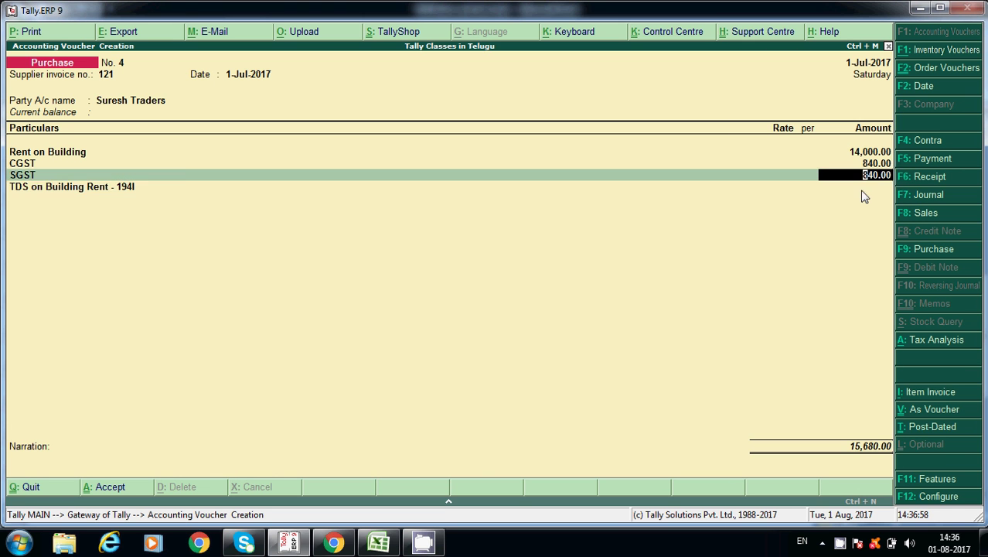
text(16000)
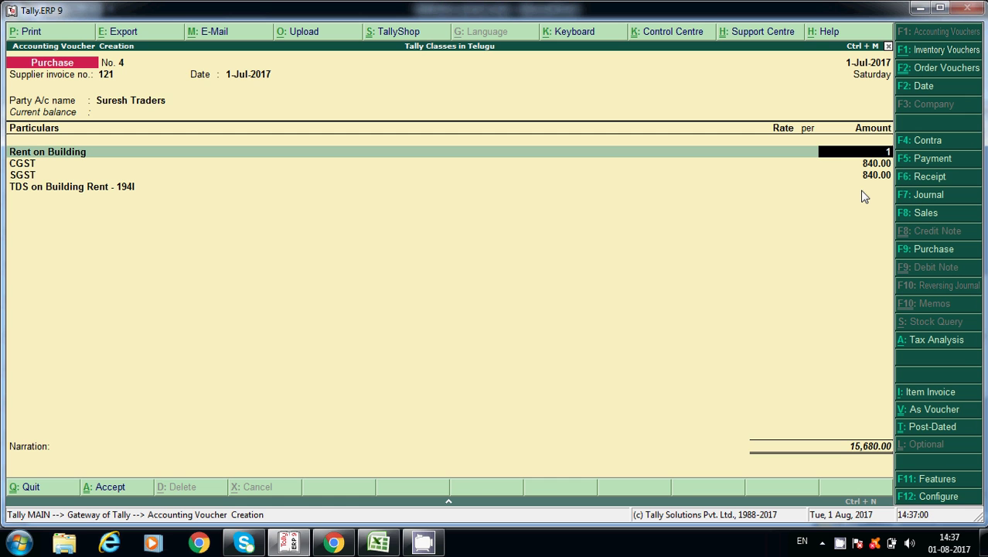
key(Return)
key(Return)
key(Return)
key(Return)
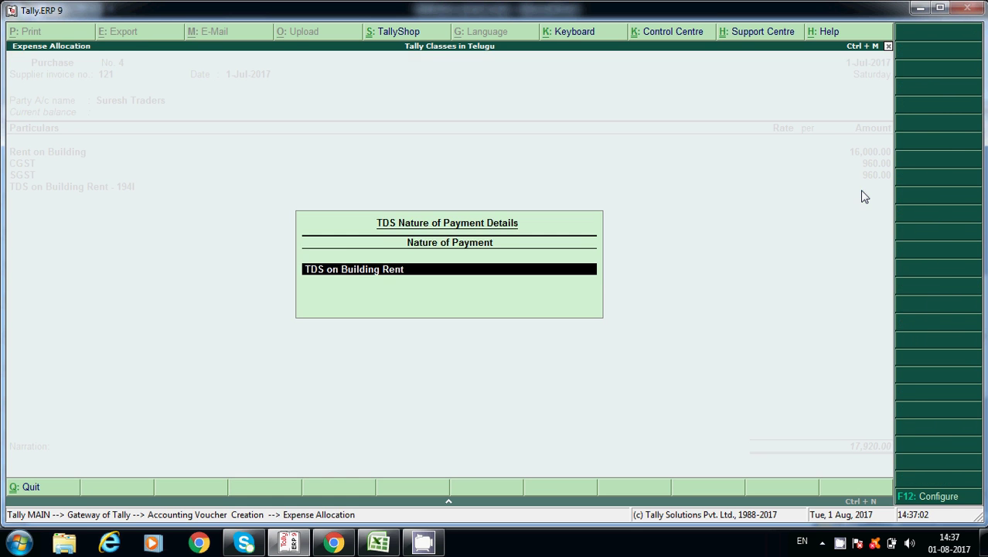
key(Return)
key(Return)
key(Return)
key(Return)
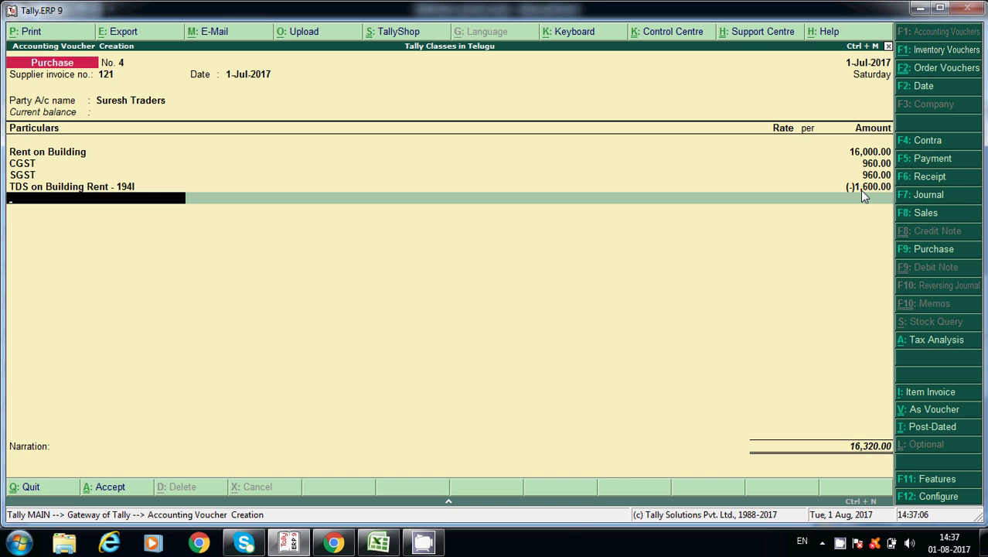
key(Return)
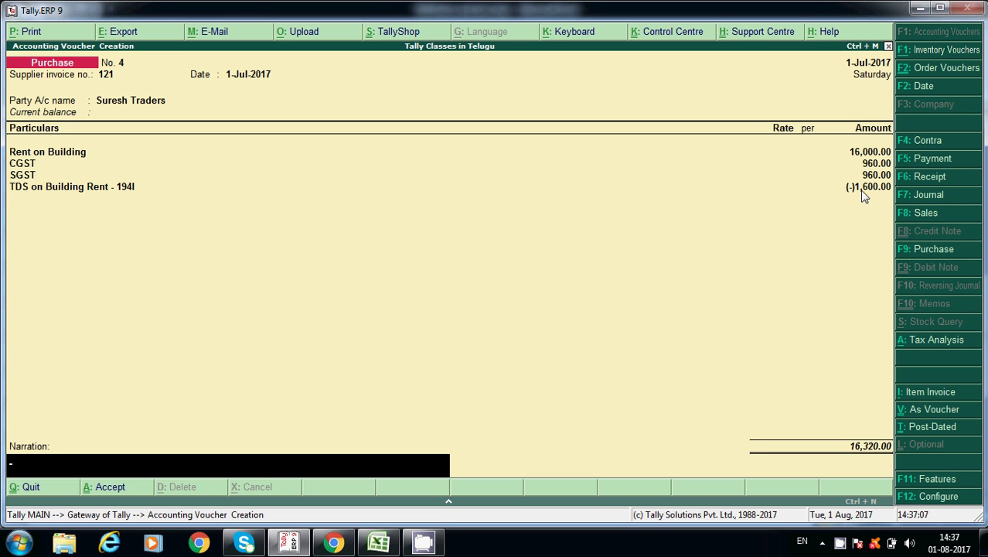
key(Return)
key(n)
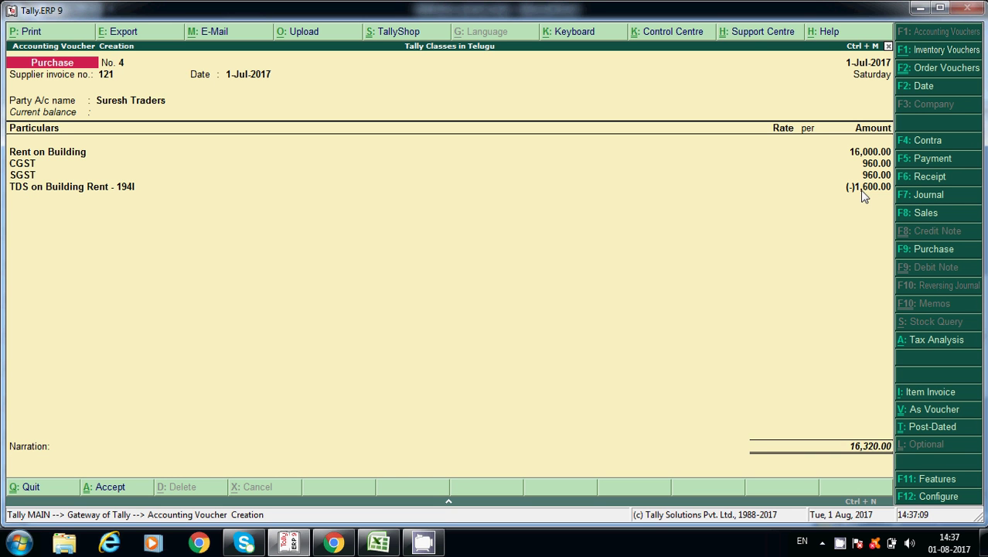
key(ctrl+a)
- Open the TDS on Building Rent - 194I monthly summary via Balance Sheet to confirm 1,600.00 Cr in July
key(Escape)
key(y)
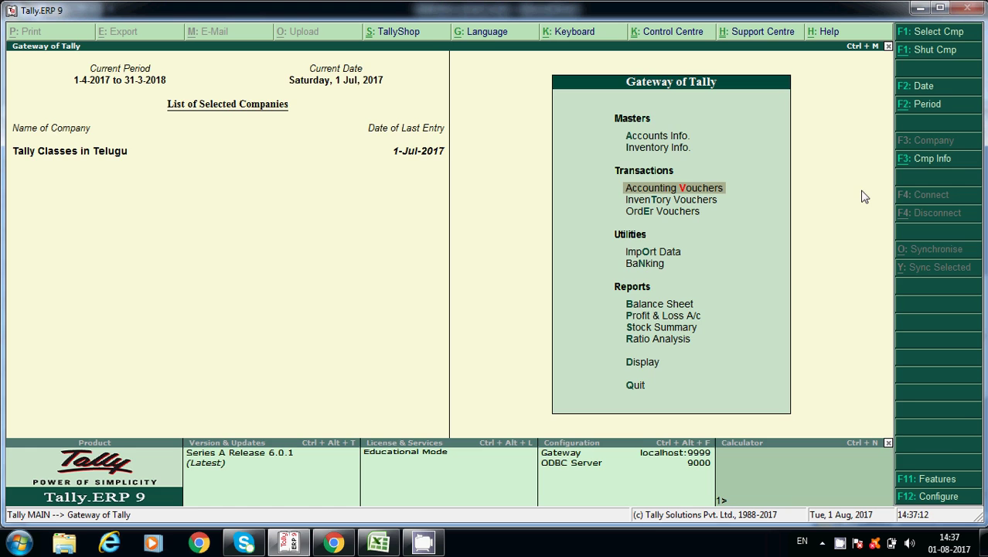
key(b)
key(Down)
key(Down)
key(Down)
key(Up)
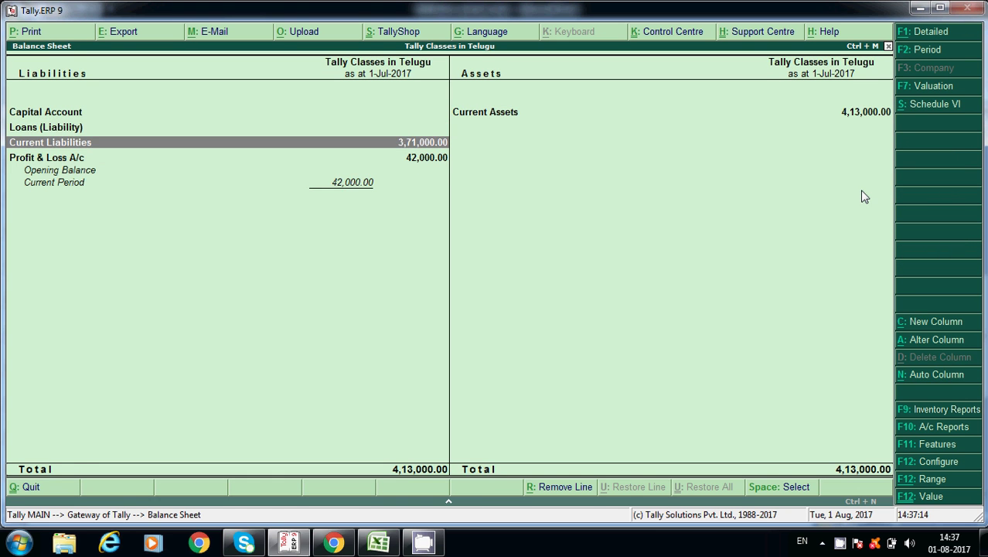
key(Return)
key(Return)
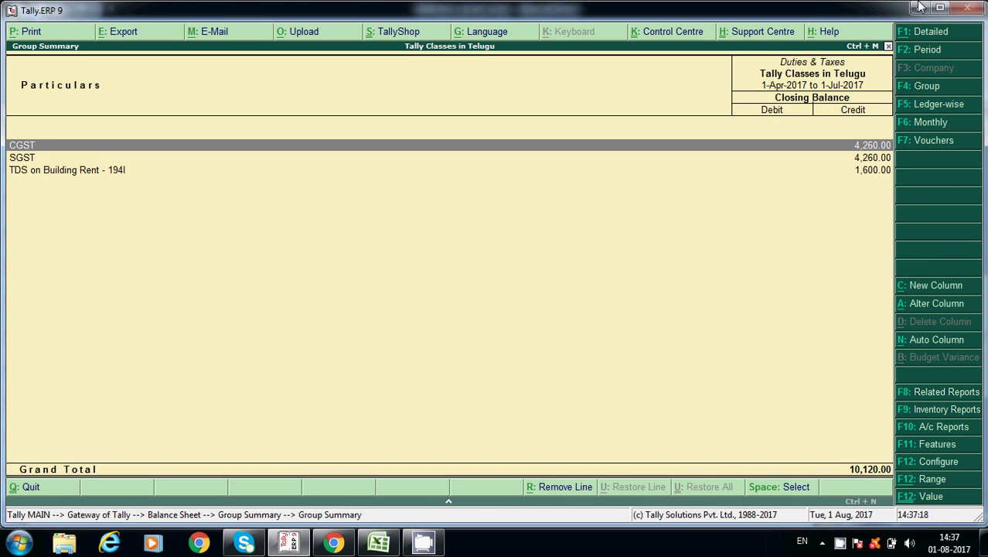
key(Down)
key(Down)
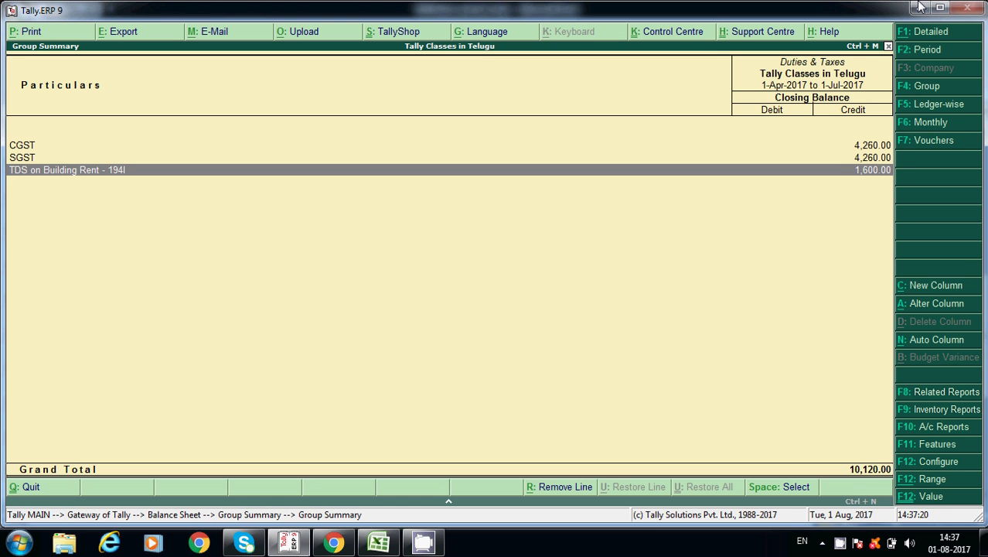
key(Return)
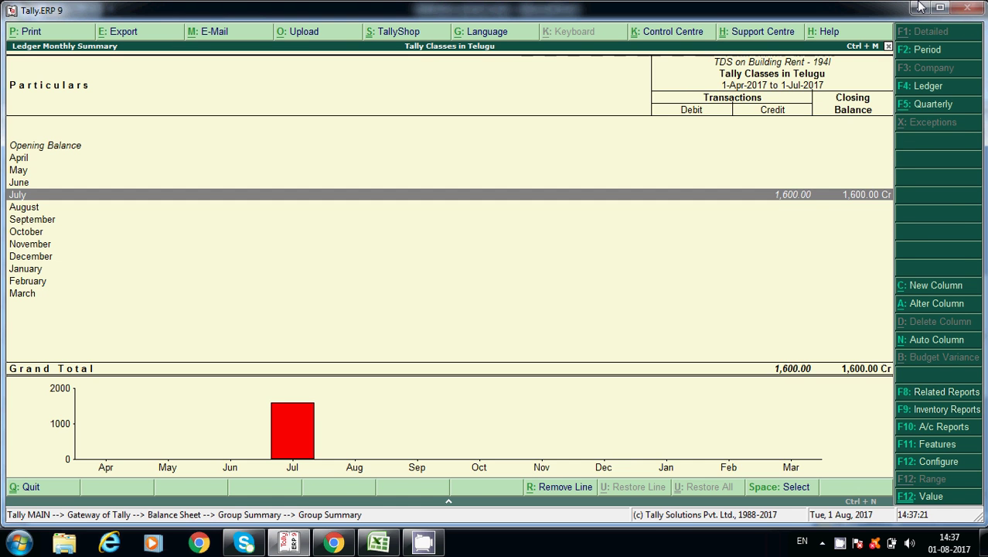
key(Return)
- Back out of the reports and open voucher entry
key(Escape)
key(Escape)
key(Escape)
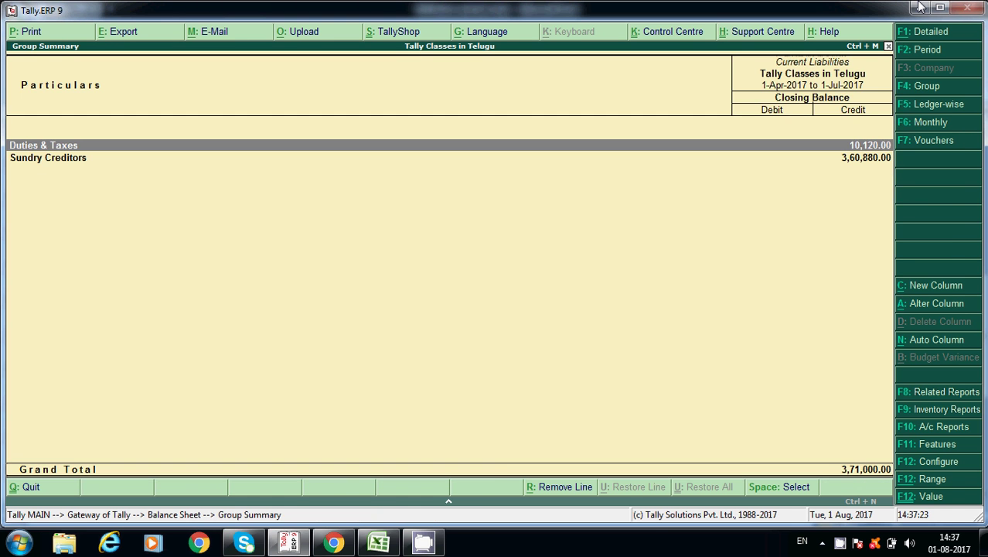
key(Escape)
key(Escape)
key(v)
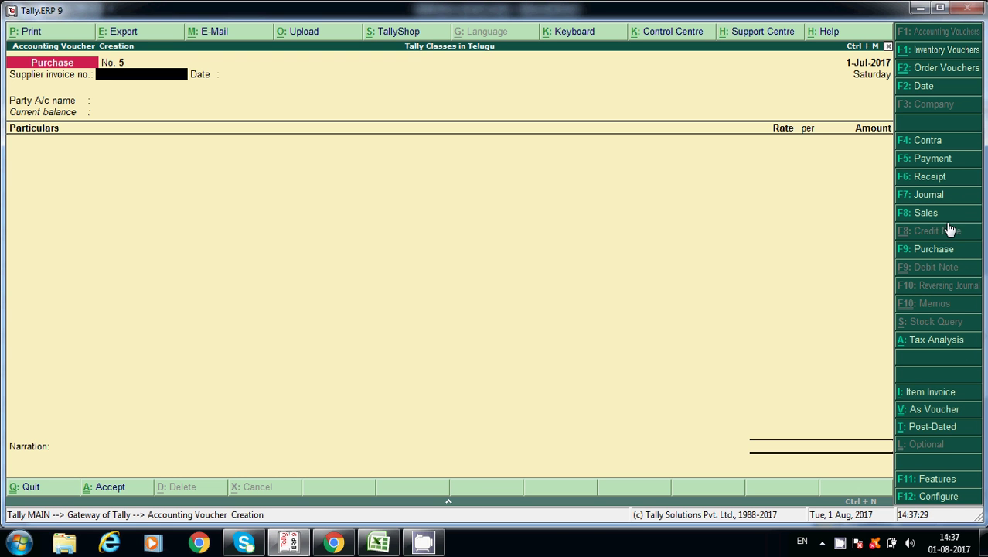
- Switch to a Payment voucher and view the Stat Payment tax types without choosing one
click(937, 162)
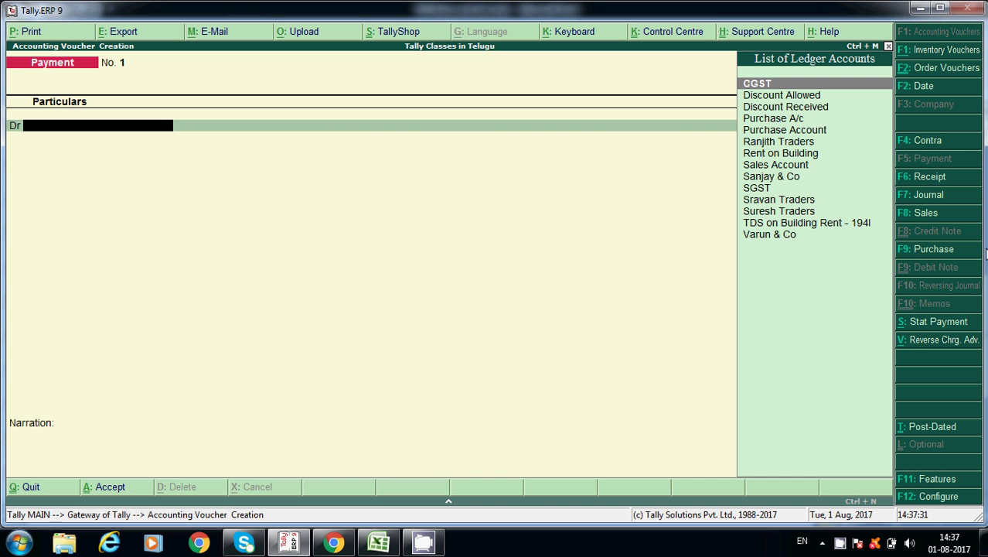
click(920, 328)
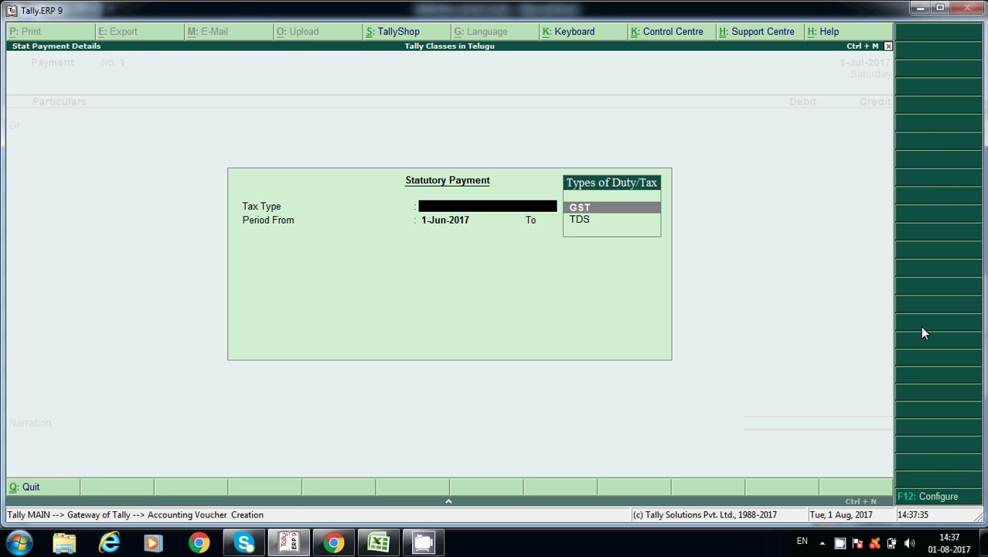
key(Down)
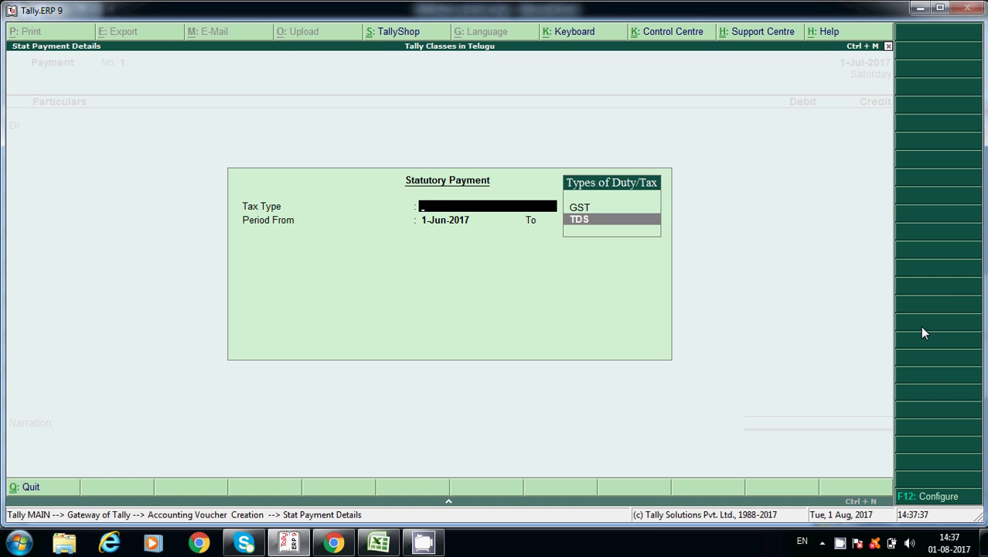
key(Up)
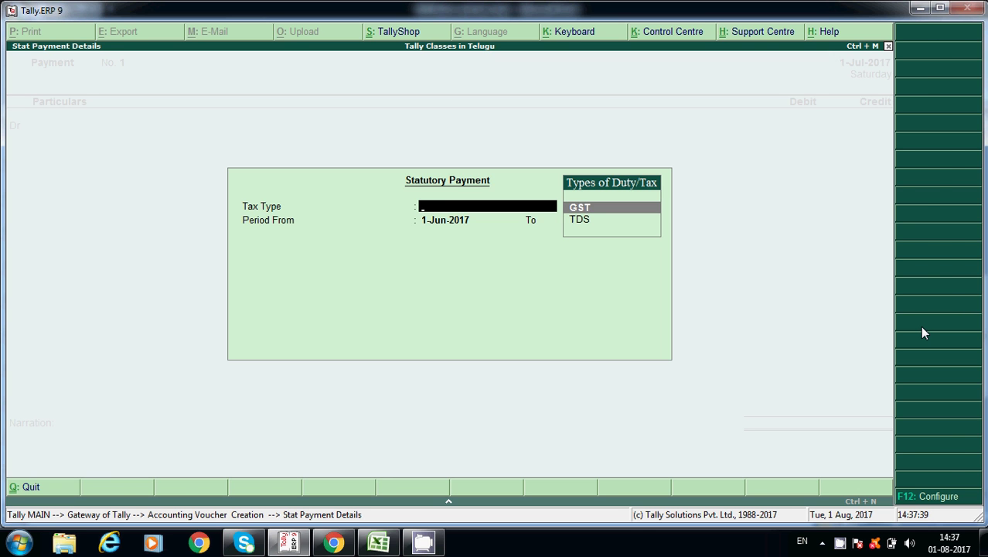
key(Escape)
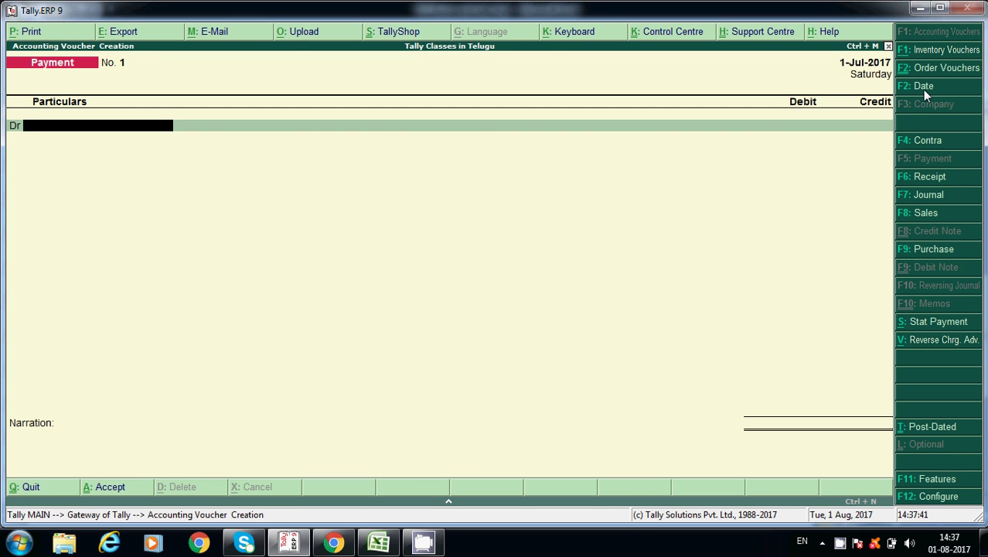
- Date the payment voucher 2-Aug-2017 and reopen the Statutory Payment details
click(923, 89)
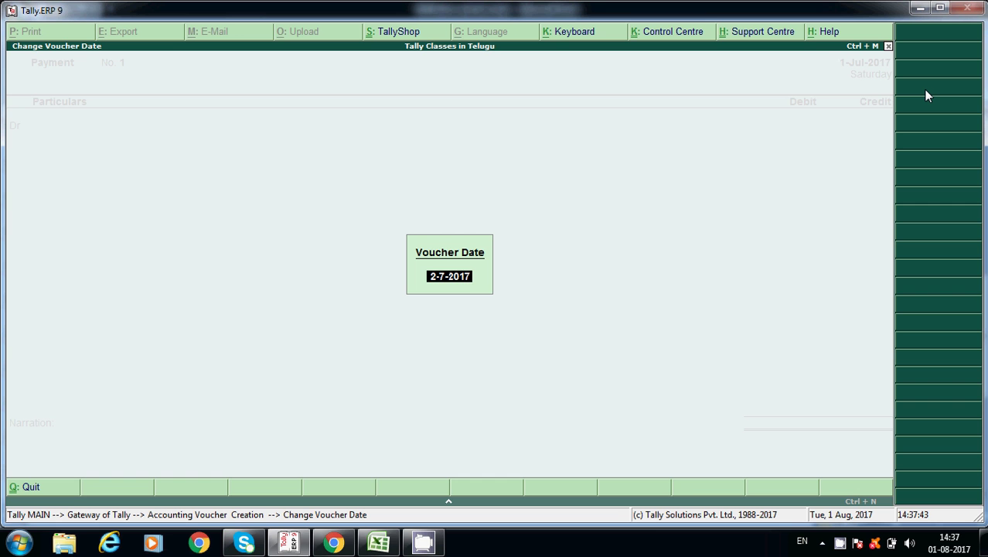
text(2.8)
key(Return)
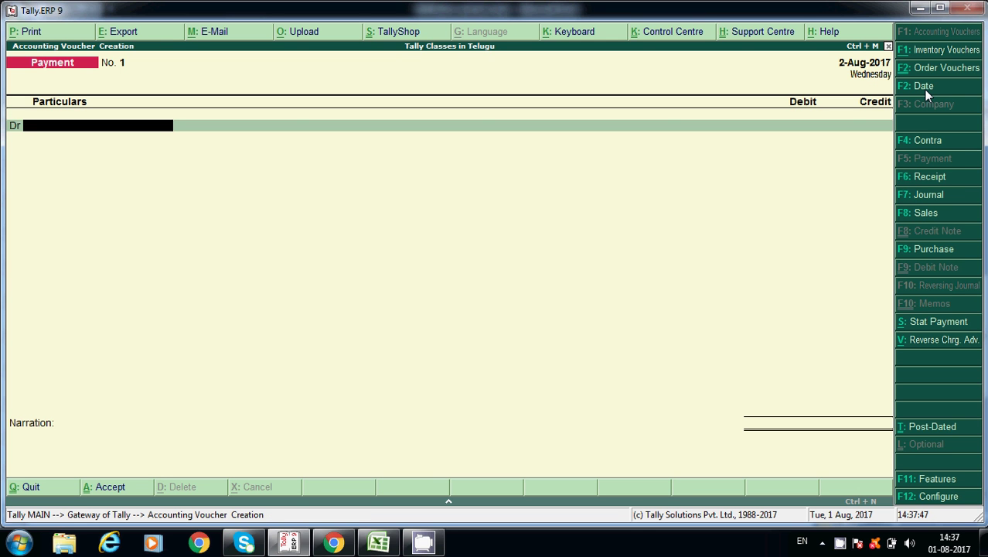
click(913, 326)
- Choose TDS as the statutory payment type for the period 1-Jul-2017 to 31-Jul-2017
key(Down)
key(Return)
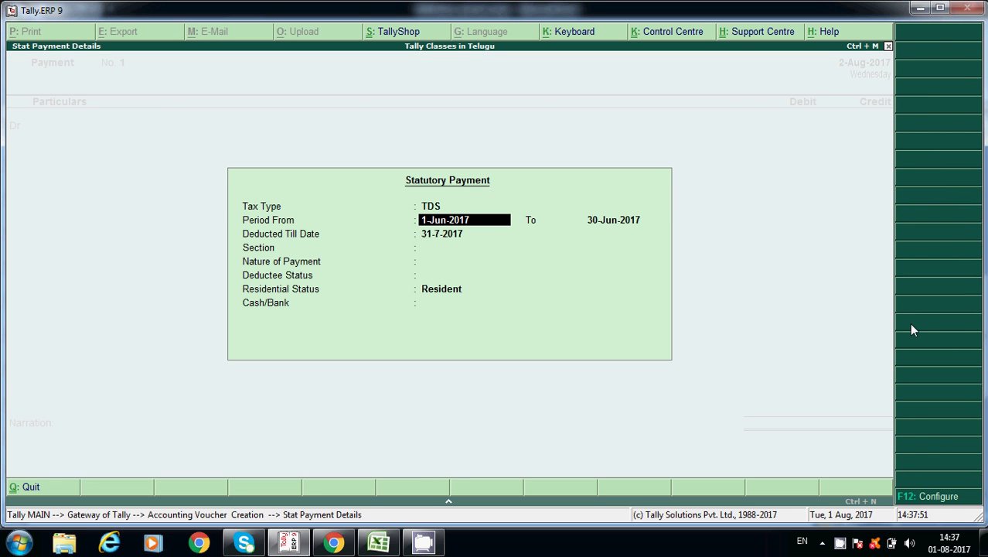
text(1-7)
key(Return)
text(31-7)
key(Return)
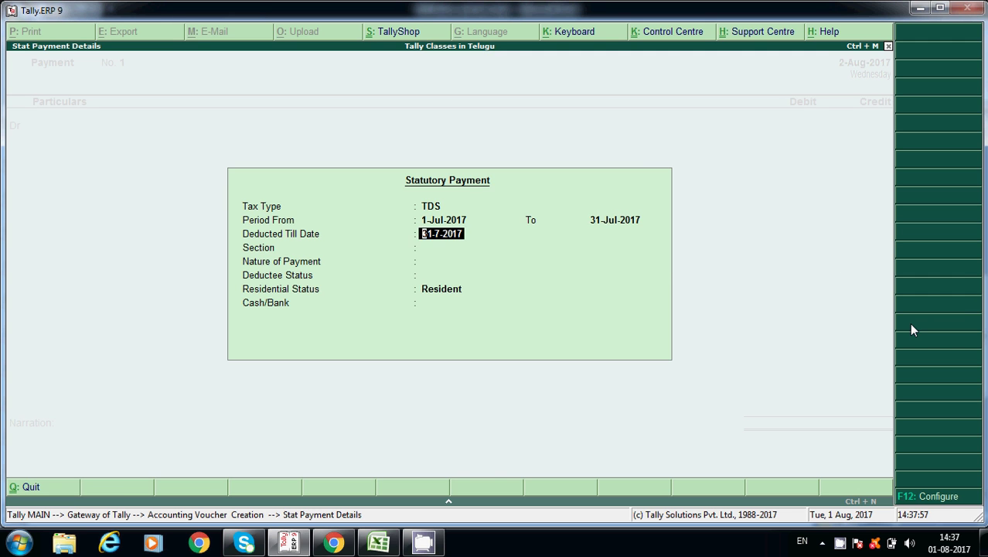
key(Return)
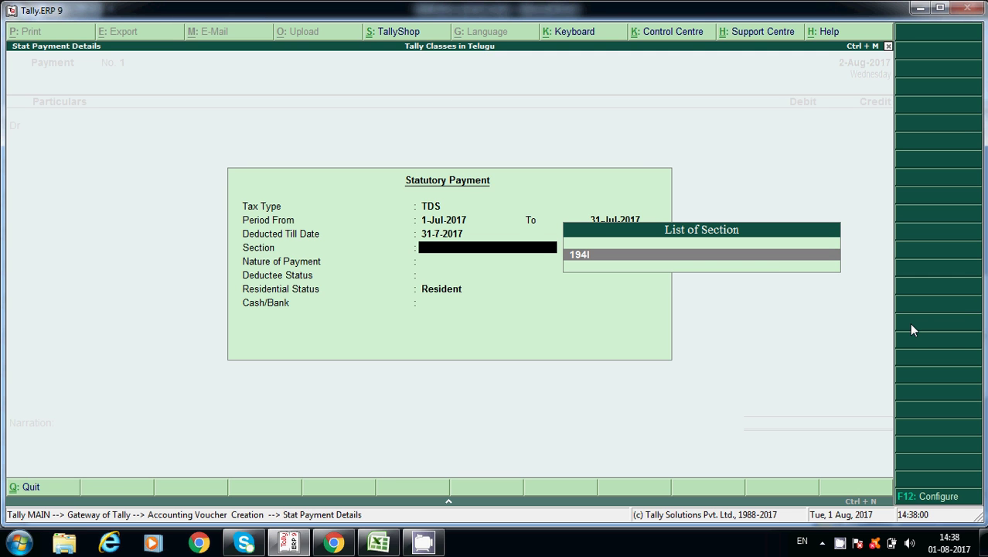
- Select section 194I, TDS on Building Rent, Non Company, Resident, and pay from Cash
key(Return)
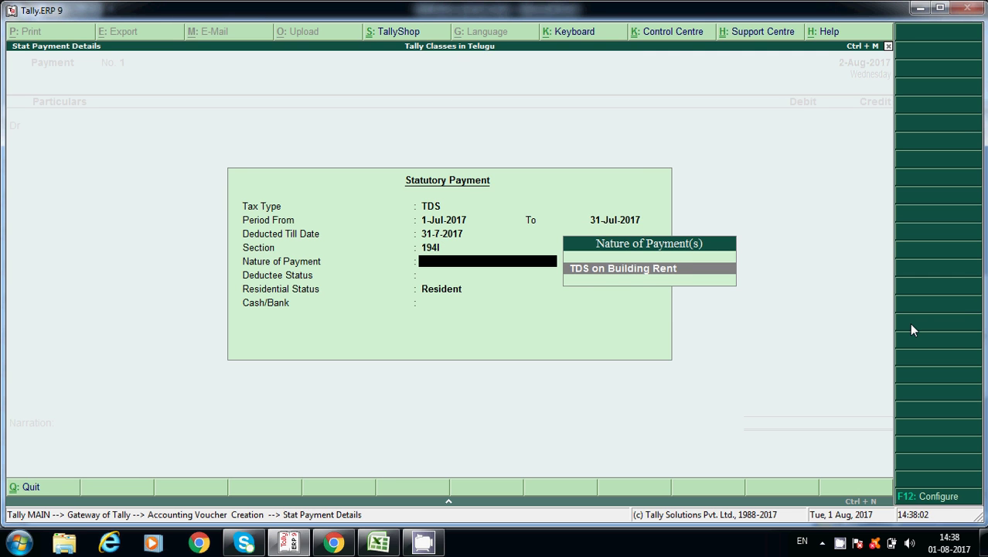
key(Return)
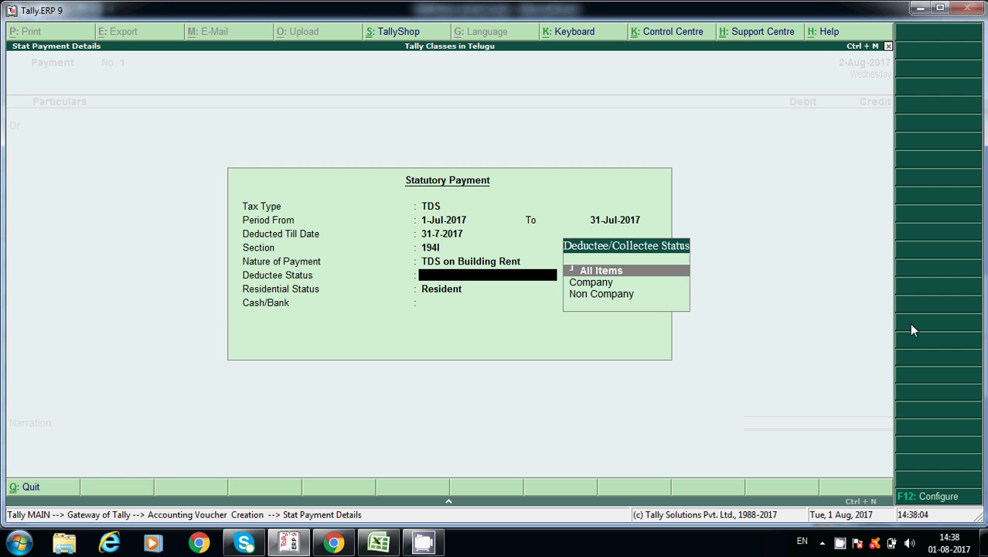
key(Down)
key(Down)
key(Return)
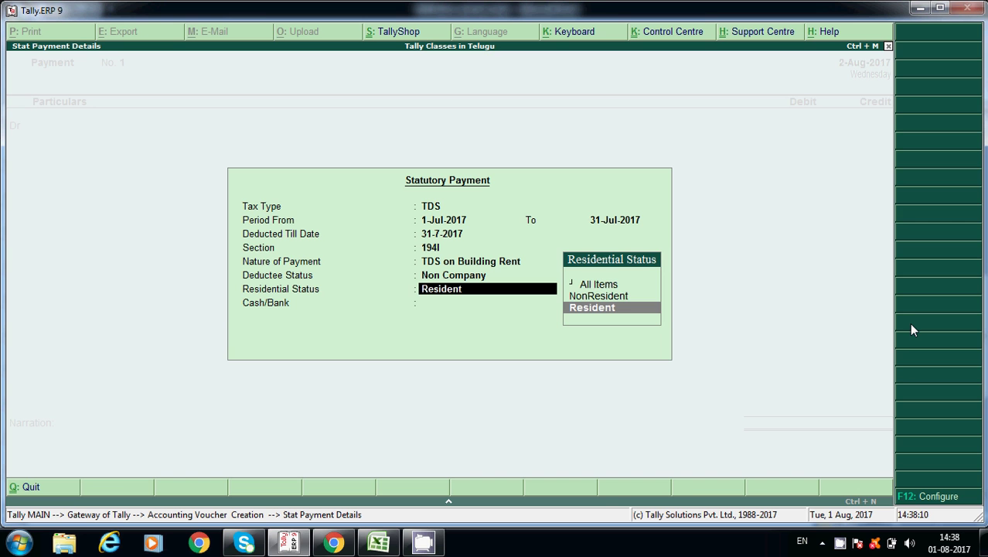
key(Return)
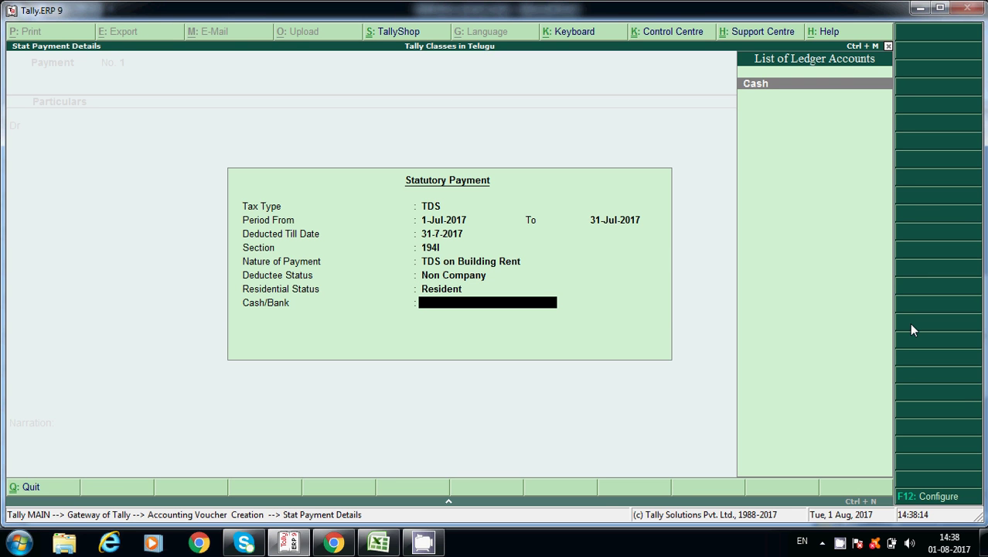
key(Return)
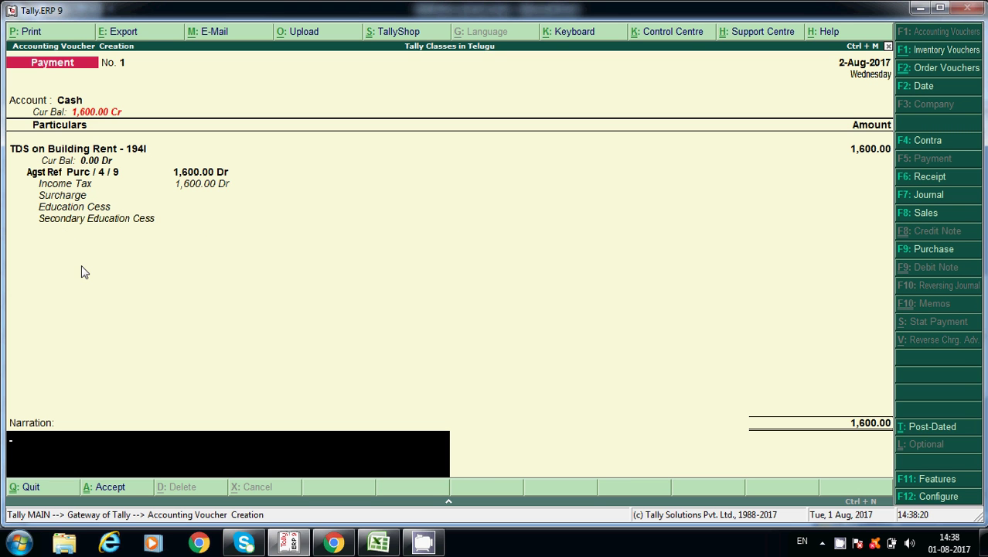
- Save TDS payment voucher No. 1 and return to the Gateway of Tally
key(Return)
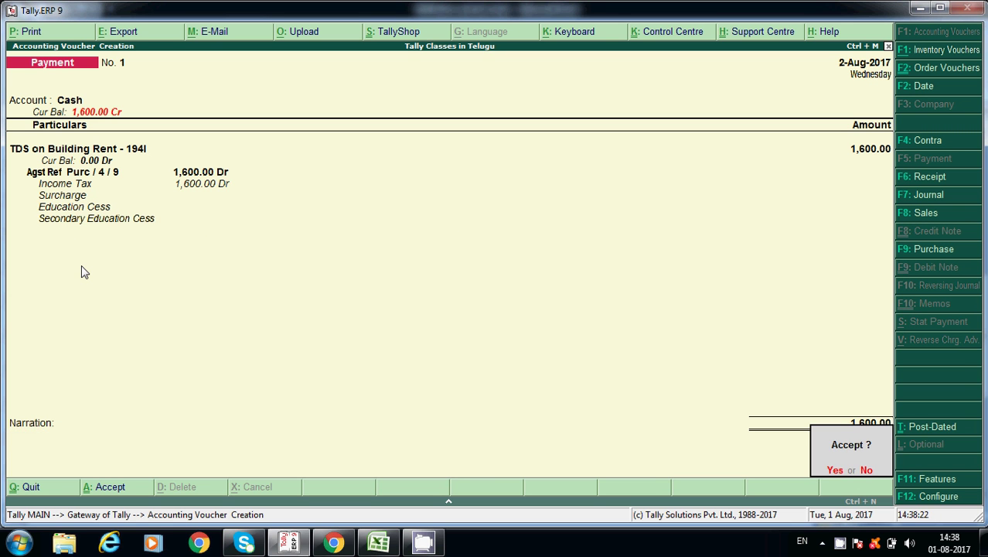
key(Return)
key(Escape)
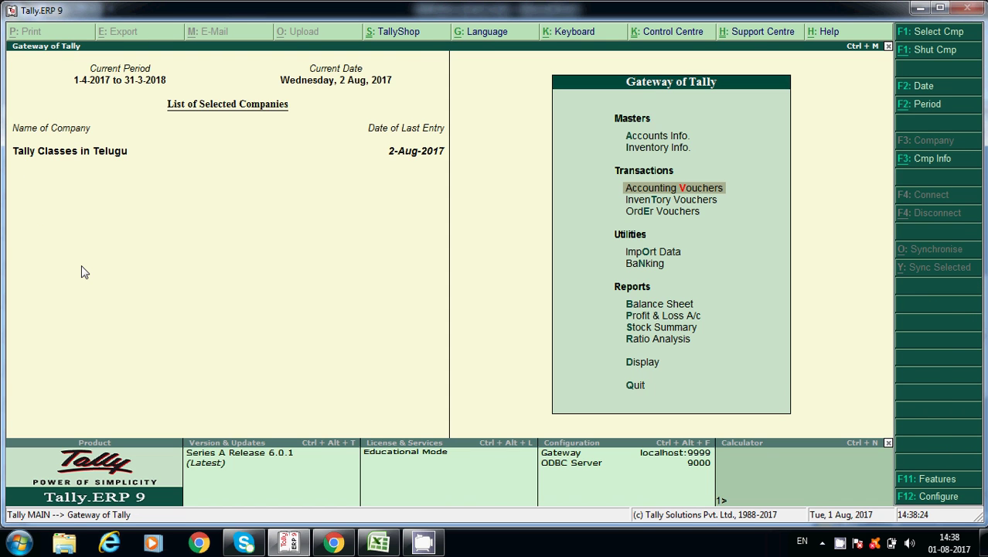
- Review the Duties & Taxes balances in the Balance Sheet: CGST and SGST at 4,260.00 each
key(b)
key(Down)
key(Down)
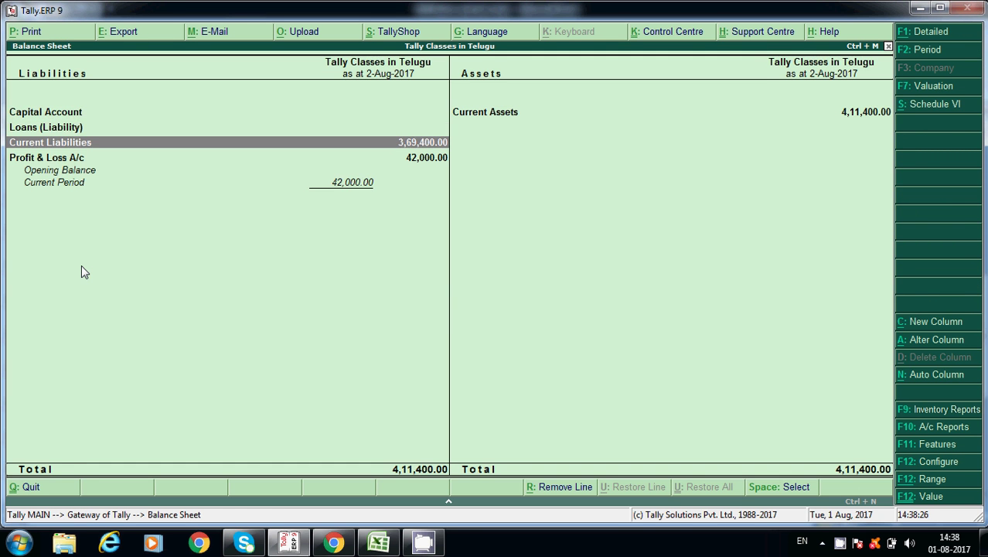
key(Return)
key(Down)
key(Up)
key(Return)
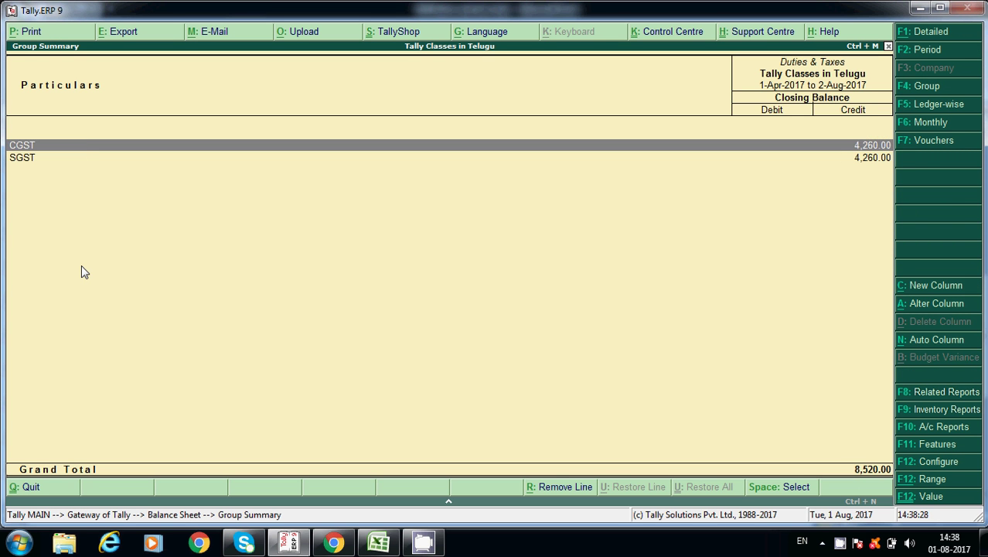
key(Down)
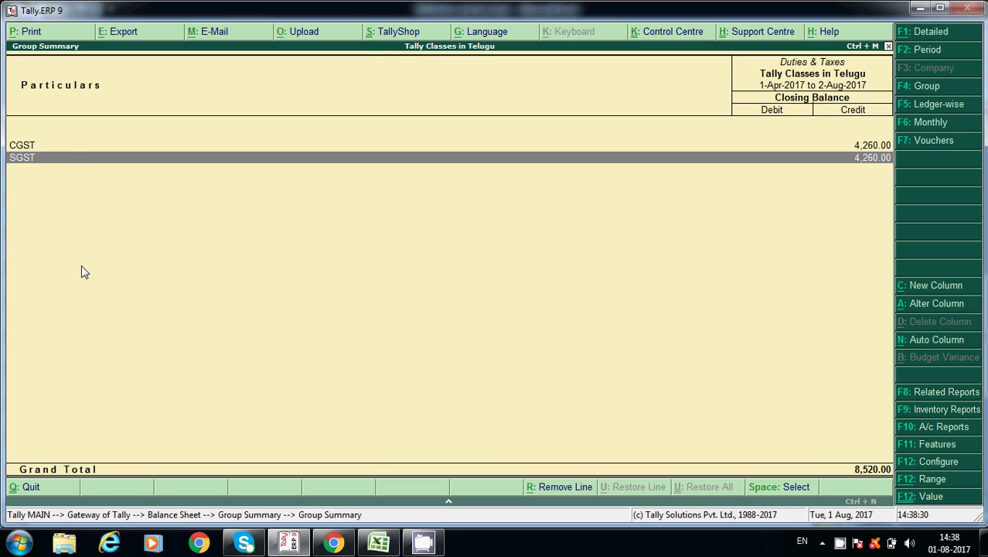
key(Escape)
key(Escape)
key(Escape)
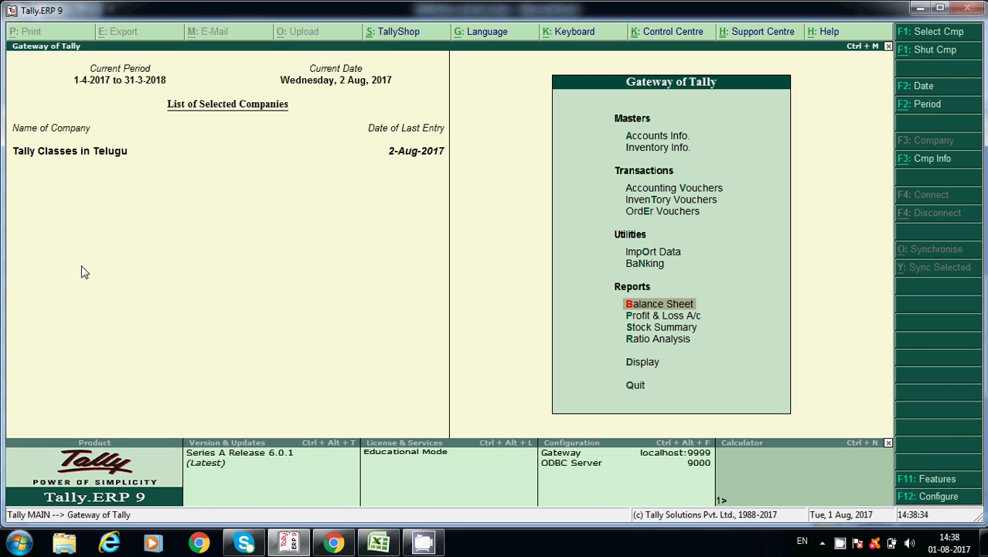
key(d)
key(l)
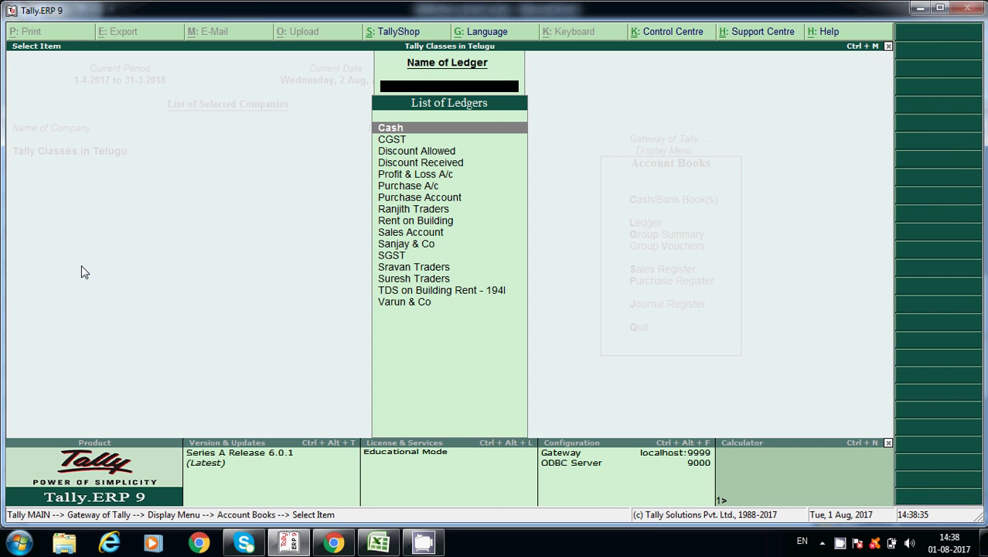
text(Tds)
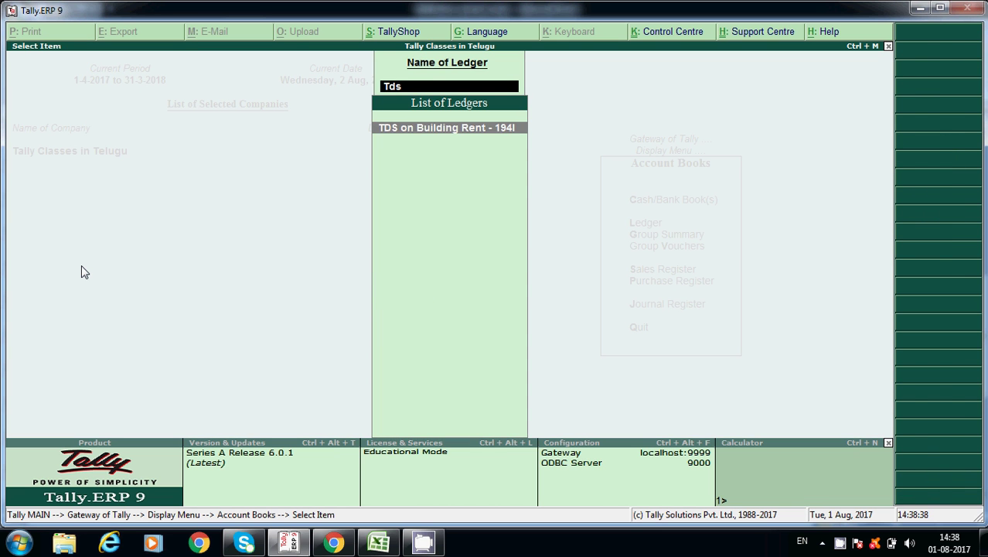
key(Return)
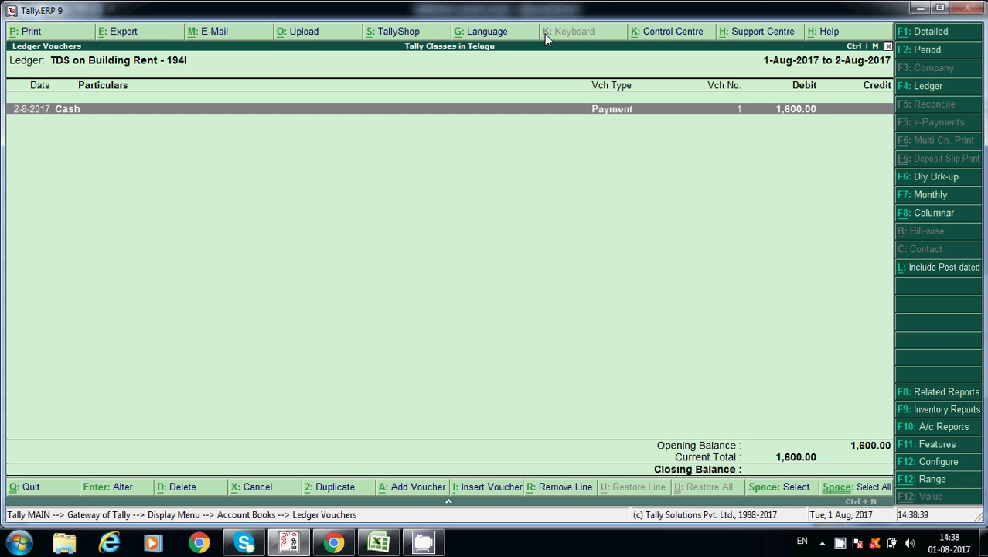
click(932, 53)
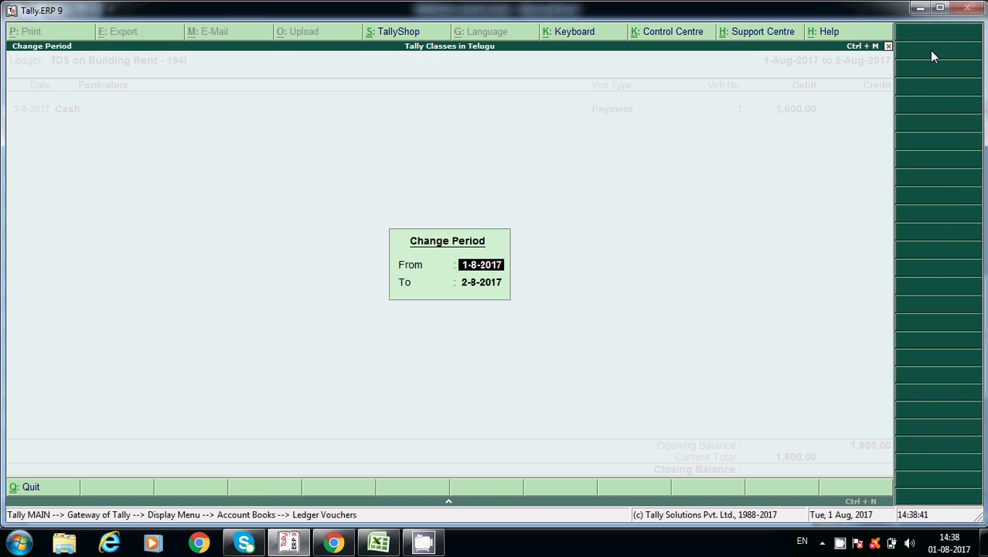
text(1-7)
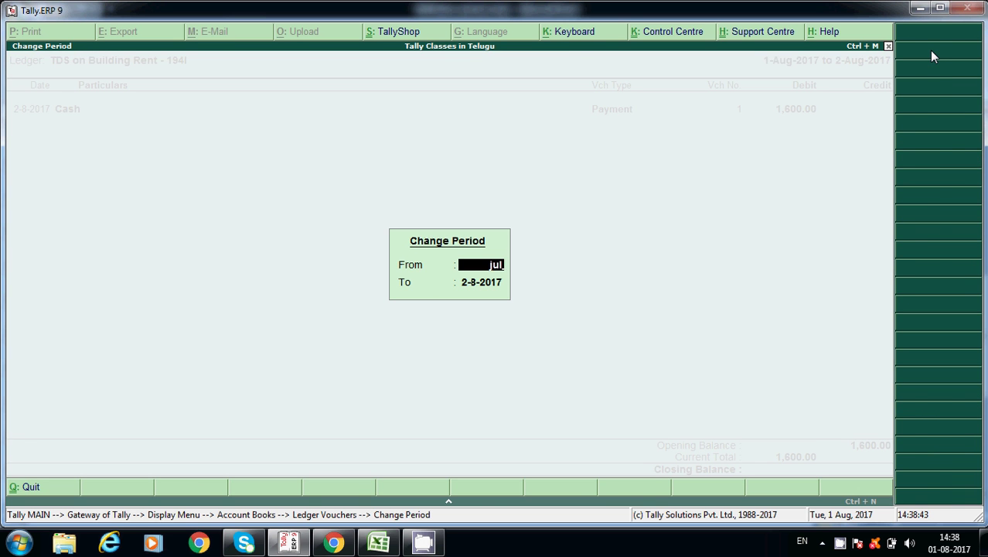
key(Return)
key(Return)
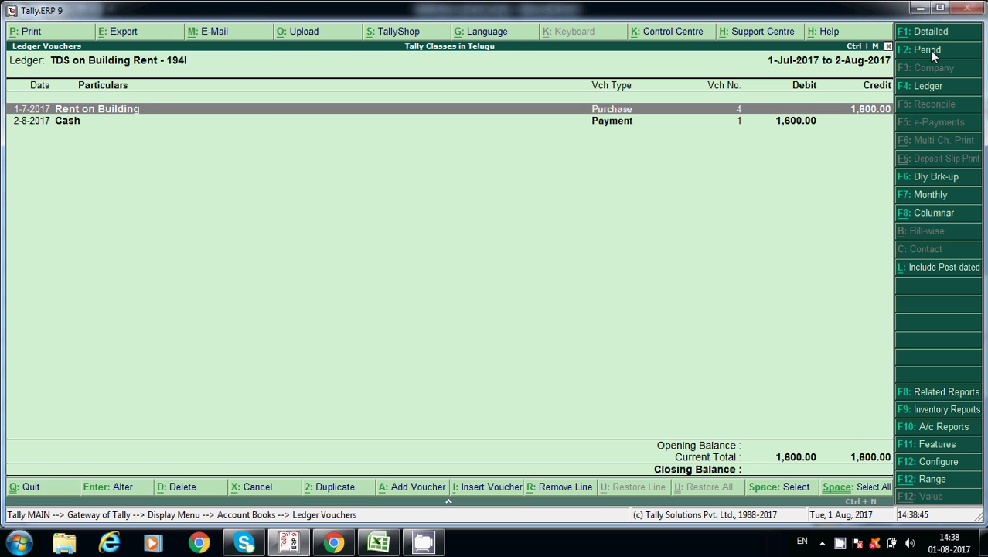
key(Return)
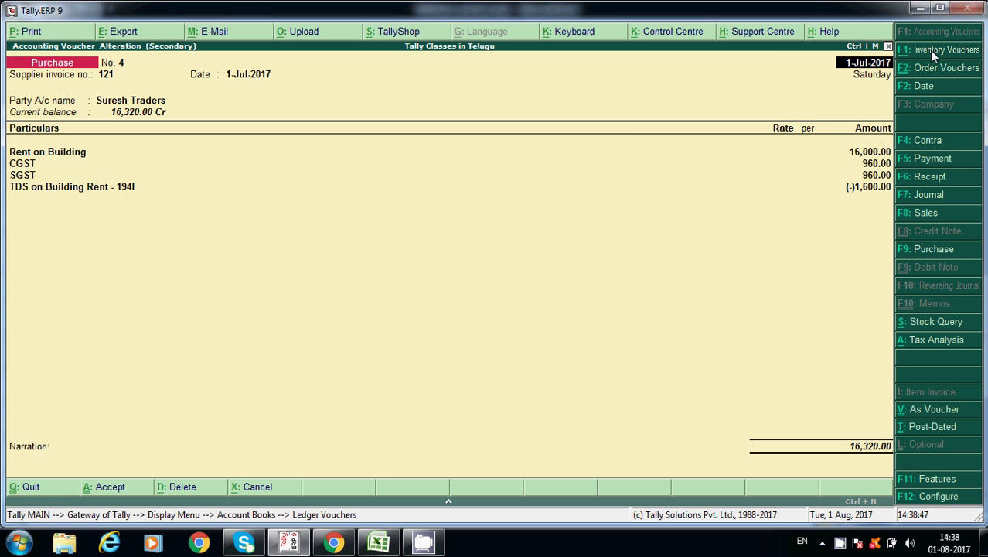
key(Escape)
key(Down)
key(Return)
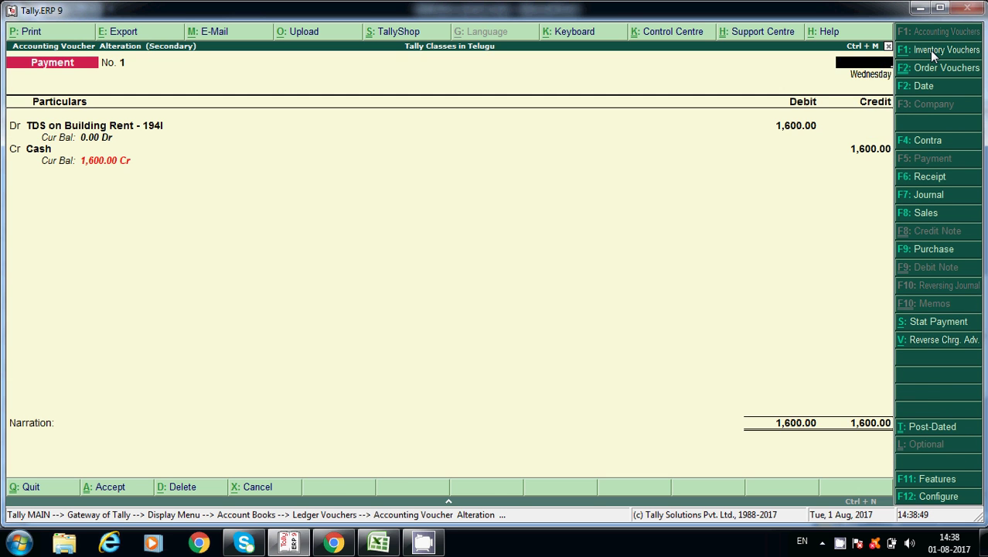
key(Escape)
key(Escape)
key(Escape)
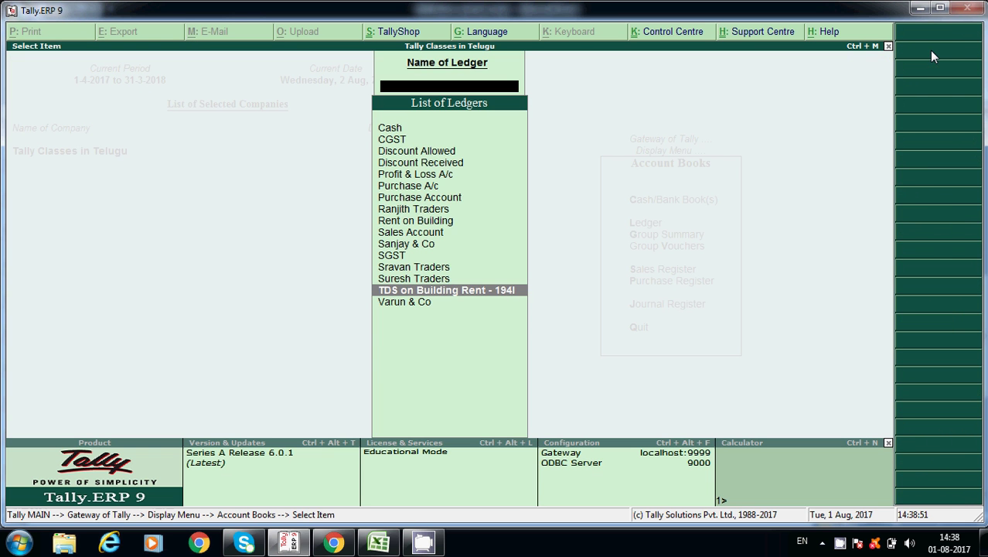
key(Escape)
key(Escape)
key(Escape)
key(Escape)
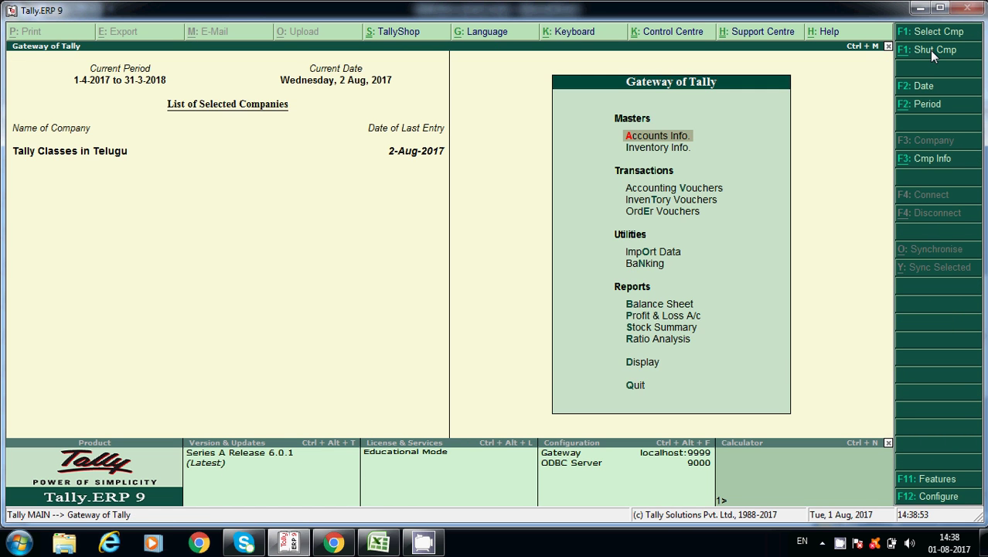
key(alt+Tab)
key(Down)
key(Down)
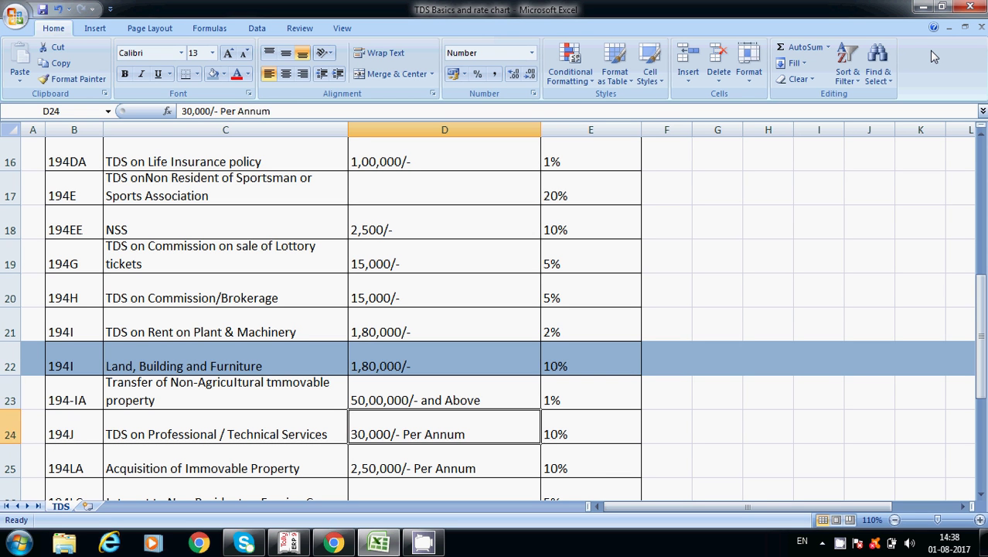
key(Up)
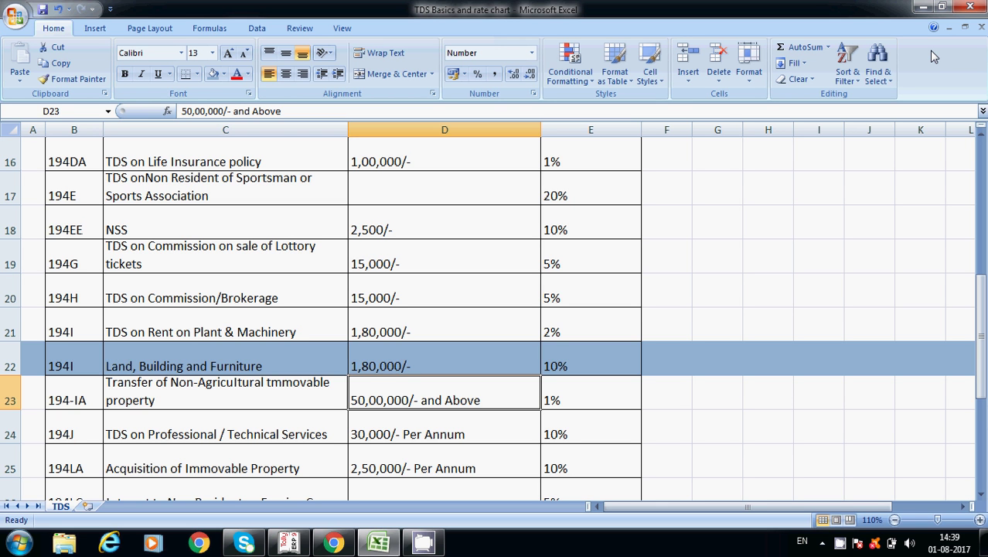
key(Right)
key(Up)
key(Up)
key(Up)
key(Up)
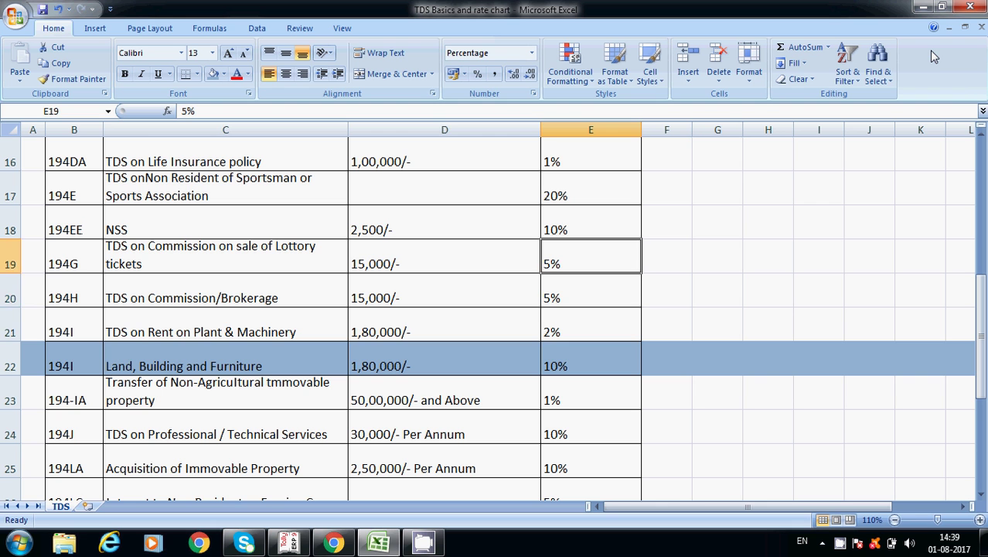
key(Down)
key(Down)
key(Left)
key(Left)
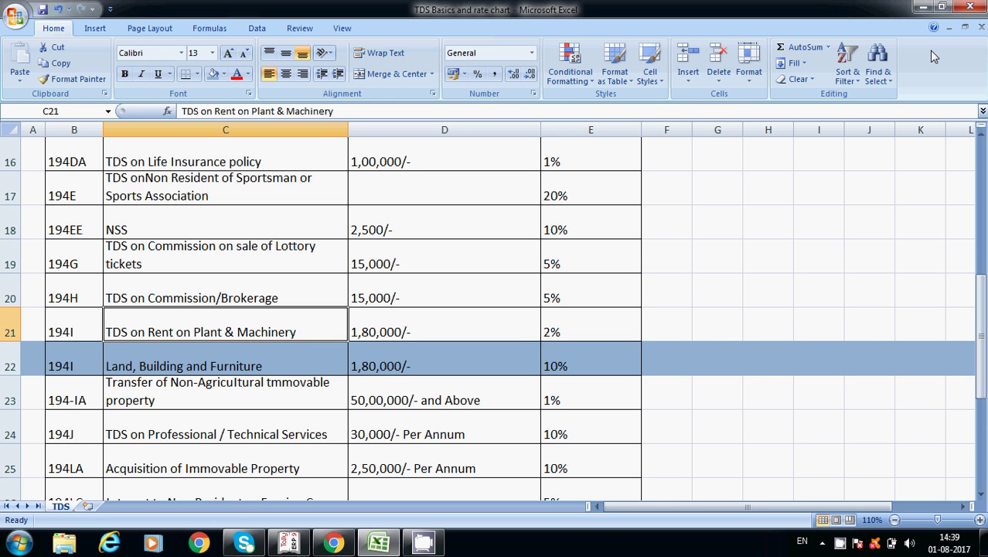
key(Right)
key(Right)
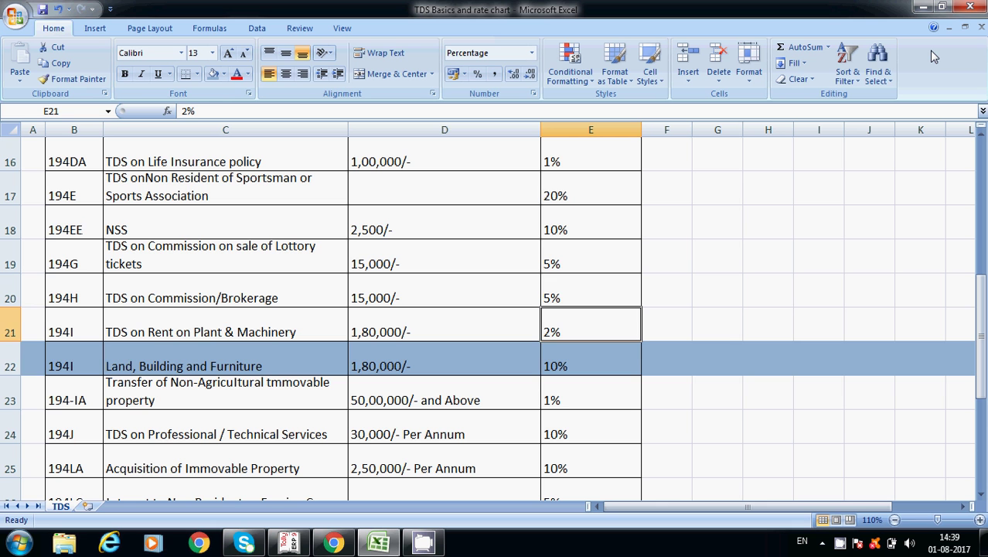
key(Down)
key(Up)
key(Left)
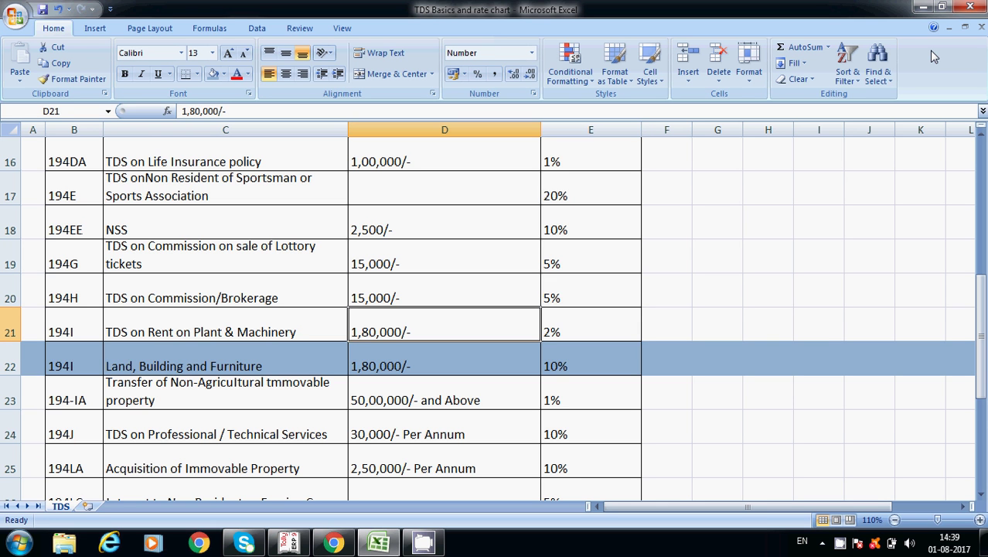
key(Down)
key(Up)
key(Down)
key(Up)
key(Down)
key(Up)
key(Down)
key(Down)
key(Down)
key(Down)
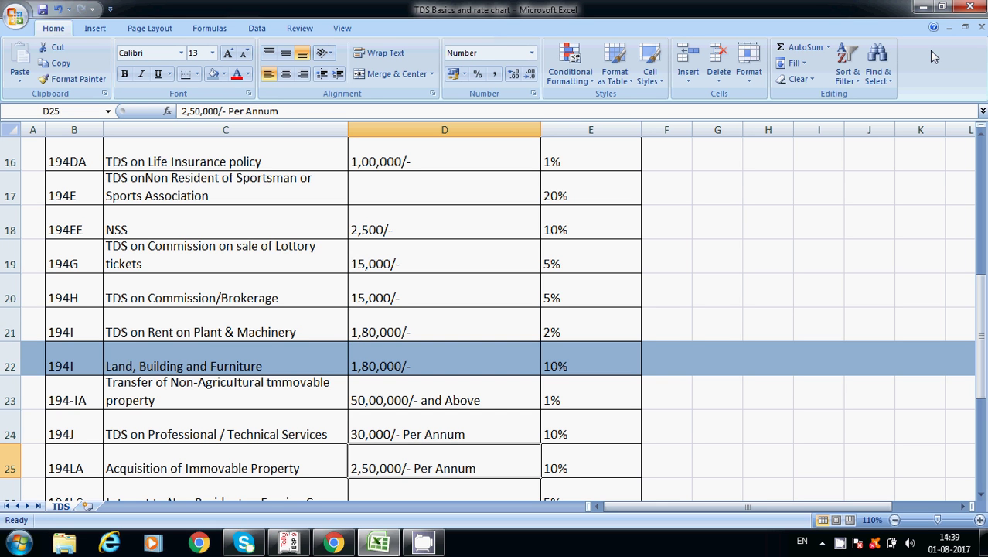
key(Up)
key(Up)
key(Up)
key(Up)
key(Up)
key(Up)
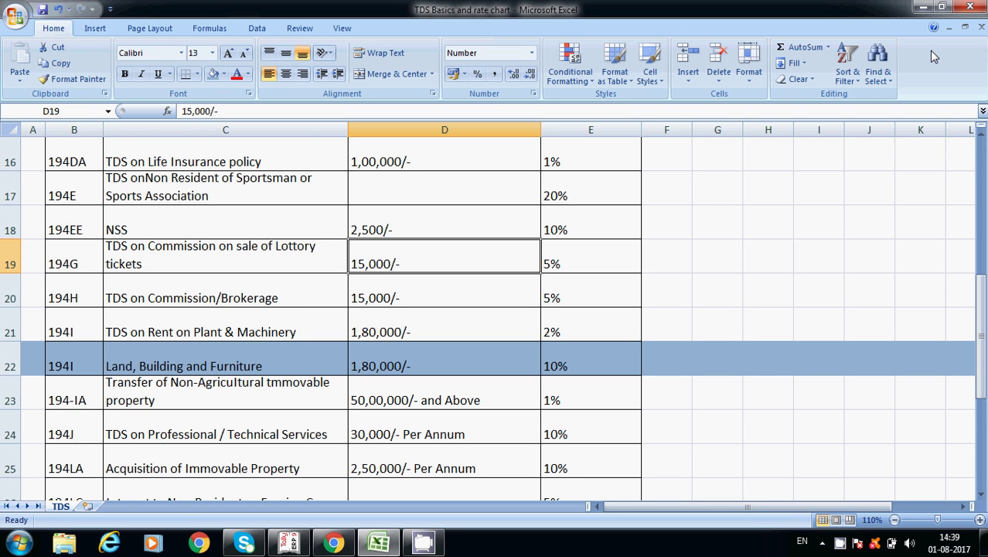
key(alt+Tab)
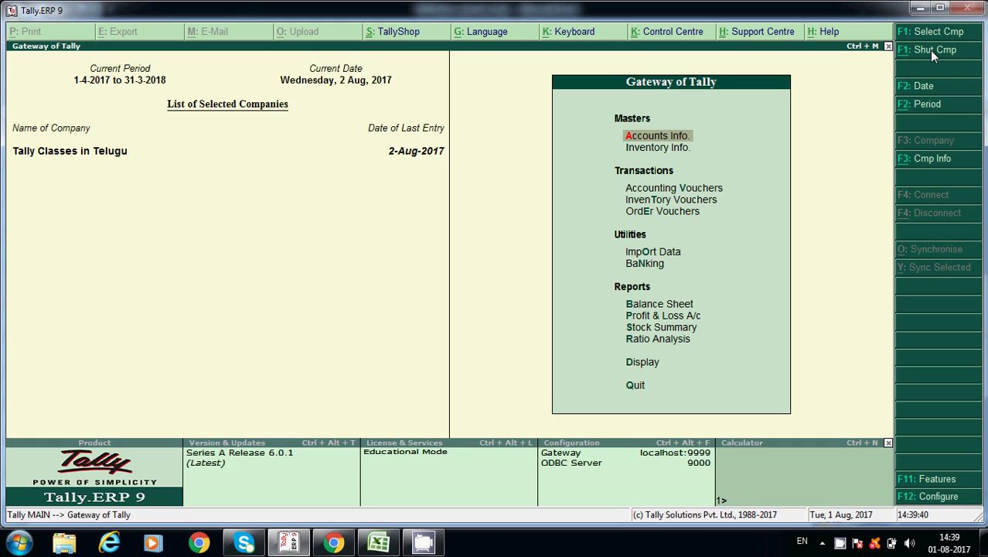
key(alt+Tab)
key(Down)
key(Down)
key(Down)
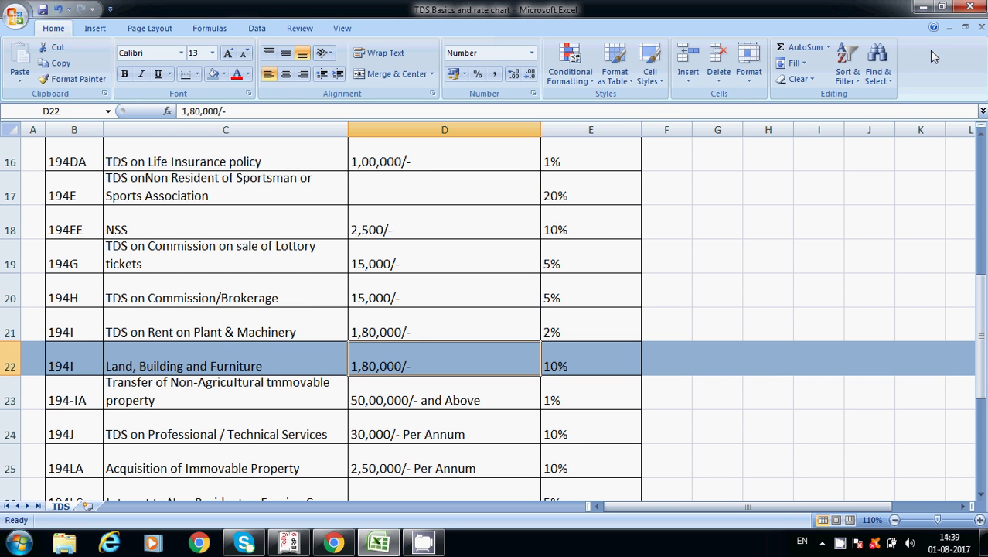